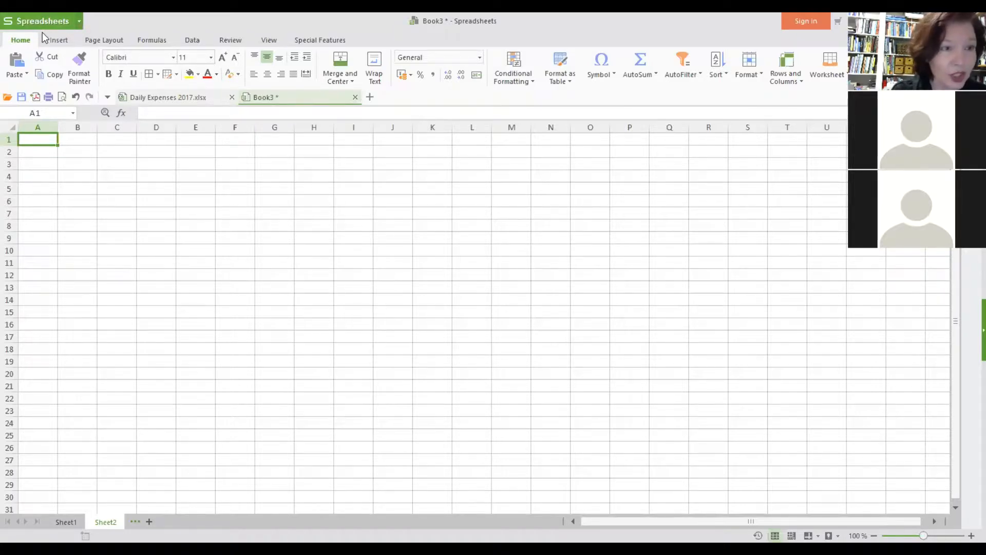
Step: Save the workbook in My Documents as a Microsoft Excel 2007/2010 workbook named "SPREADSHEET SAMPLe"
{"action": "left_click", "coordinate": [79, 22]}
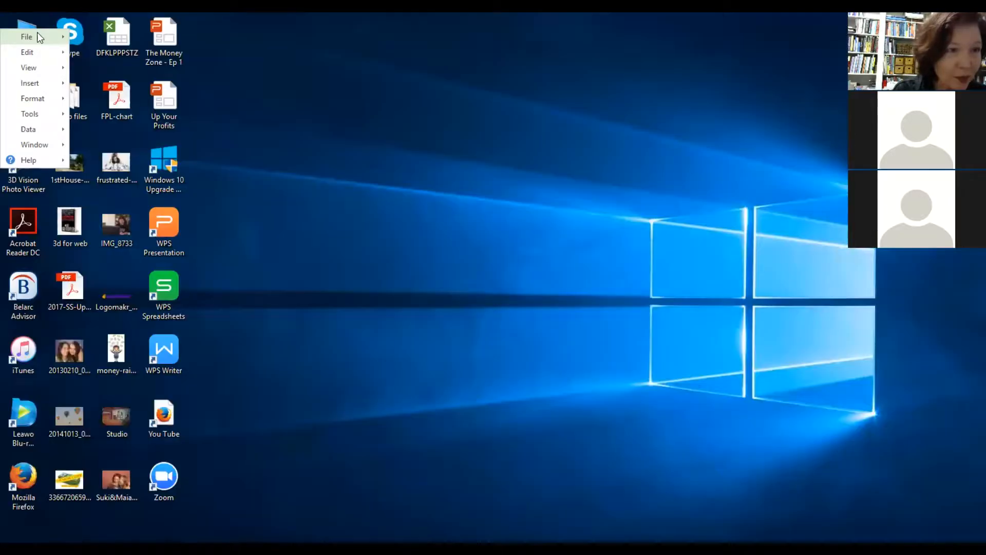
{"action": "left_click", "coordinate": [37, 39]}
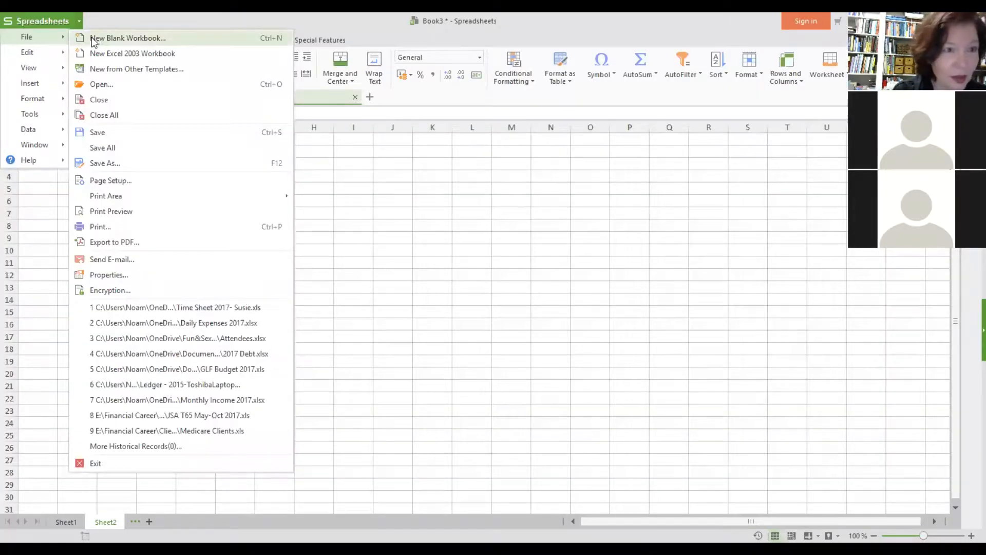
{"action": "left_click", "coordinate": [101, 164]}
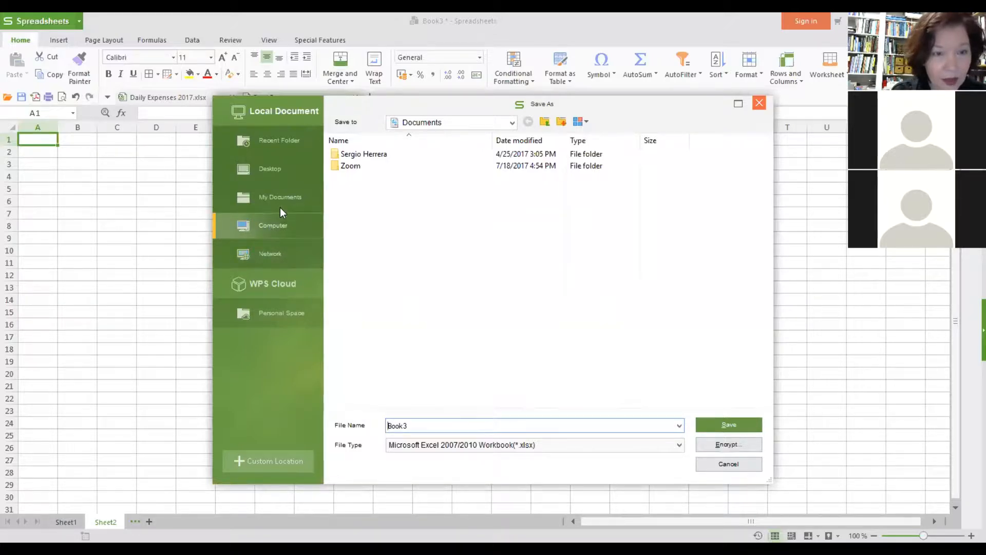
{"action": "left_click", "coordinate": [290, 198]}
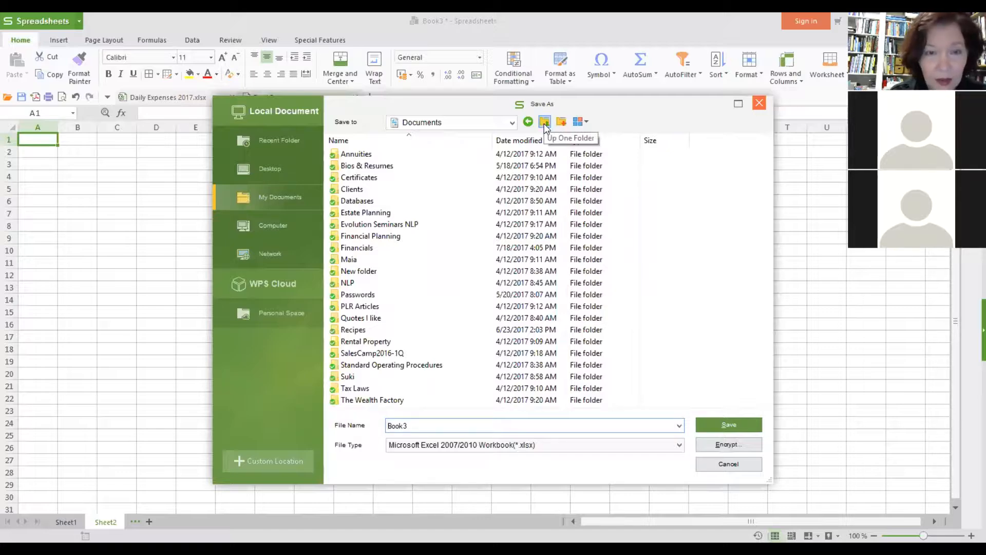
{"action": "left_click_drag", "start_coordinate": [429, 425], "coordinate": [383, 427]}
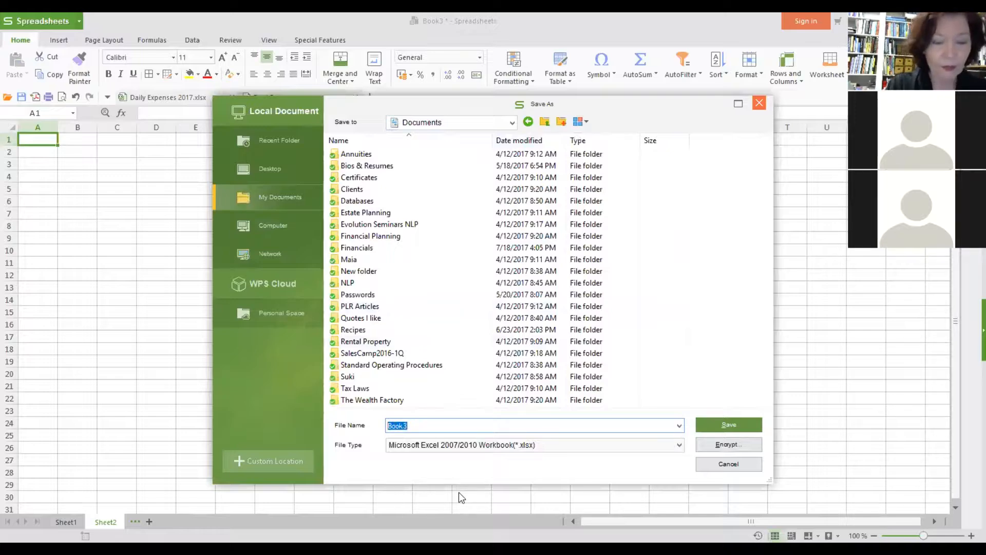
{"action": "type", "text": "SPRE"}
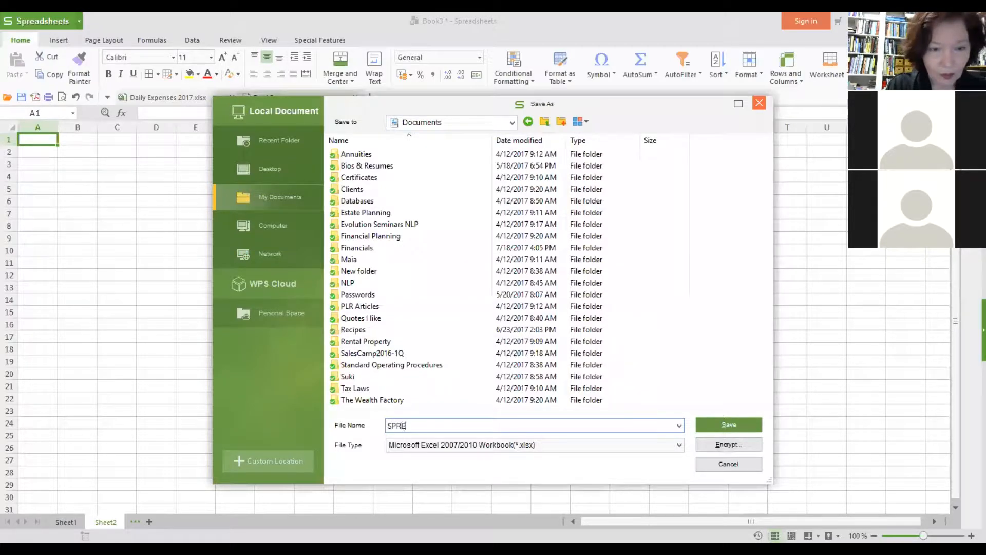
{"action": "type", "text": "ADSHEETT"}
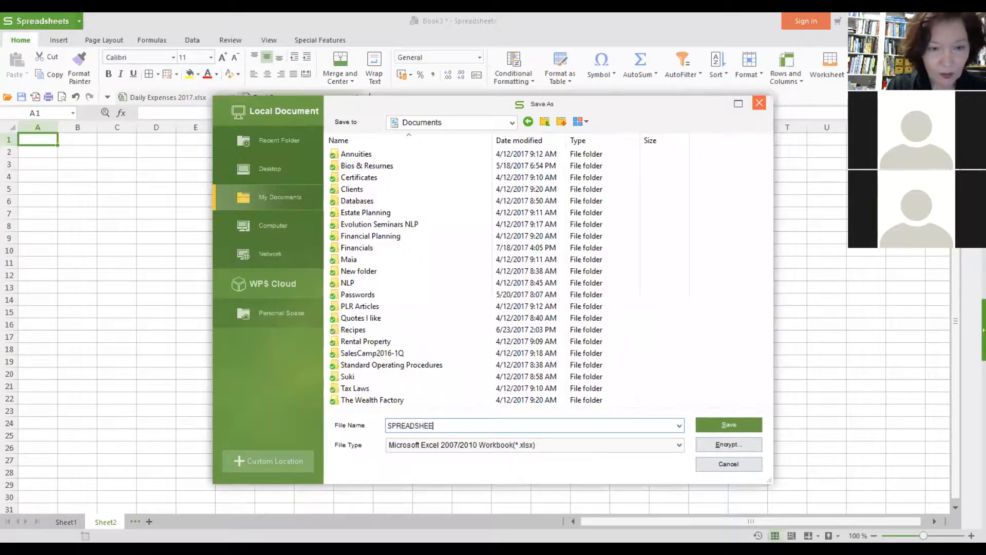
{"action": "key", "text": "BackSpace"}
{"action": "type", "text": "SAMPLe"}
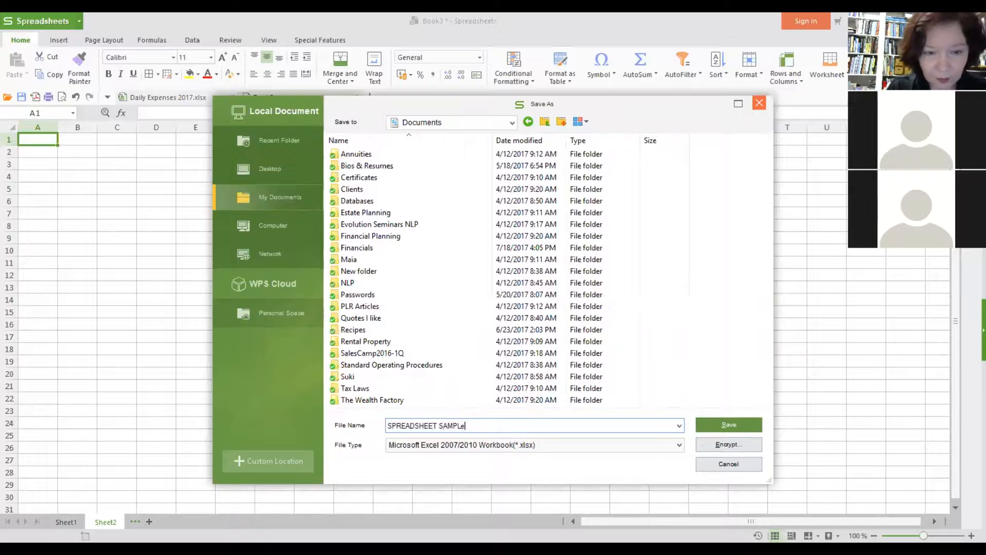
{"action": "left_click", "coordinate": [729, 426]}
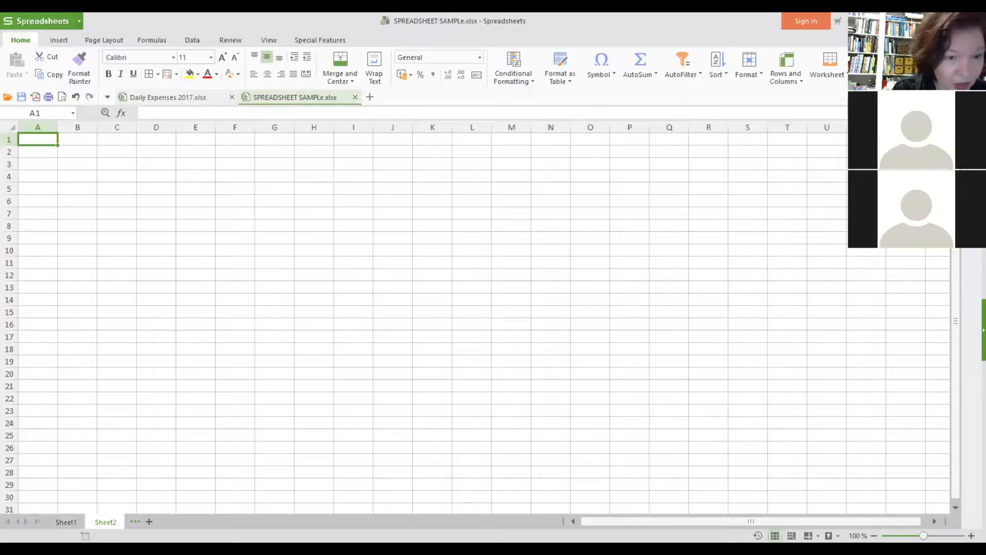
Step: Rename Sheet1 as July and Sheet2 as August
{"action": "double_click", "coordinate": [66, 522]}
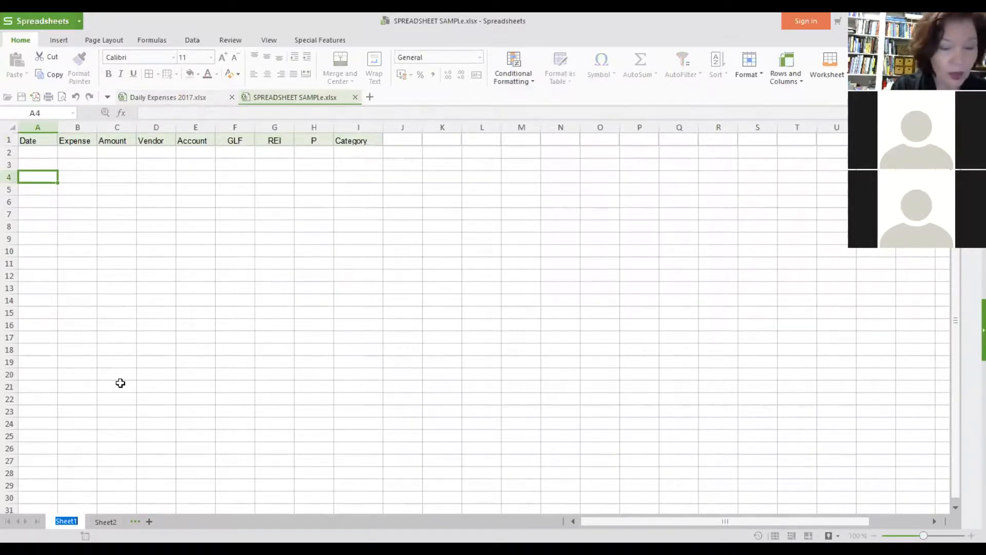
{"action": "type", "text": "July"}
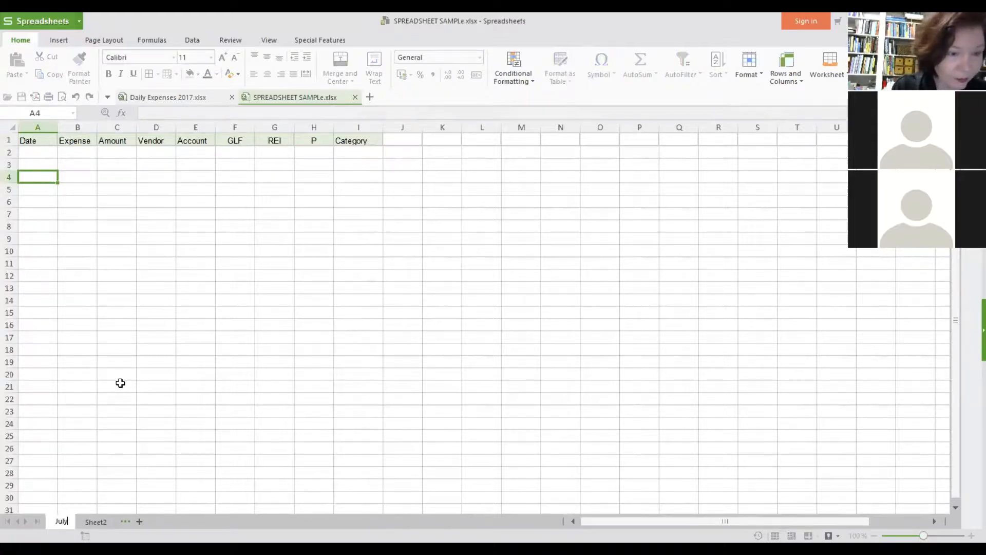
{"action": "key", "text": "Return"}
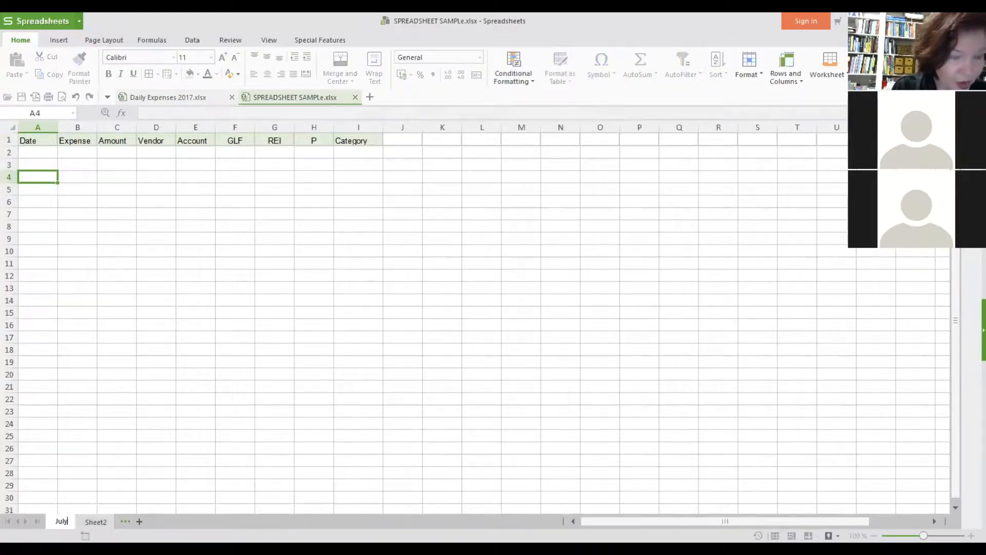
{"action": "left_click", "coordinate": [95, 522]}
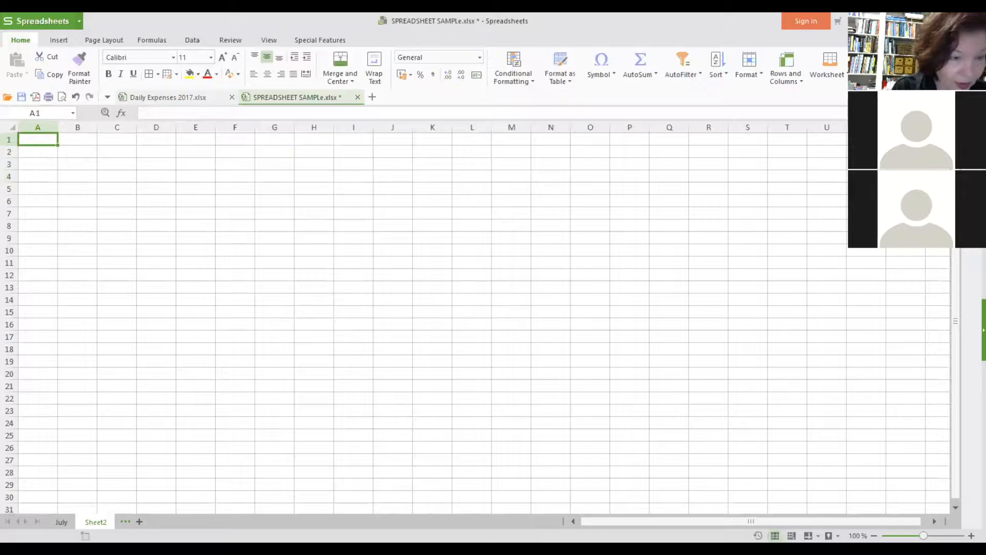
{"action": "double_click", "coordinate": [101, 519]}
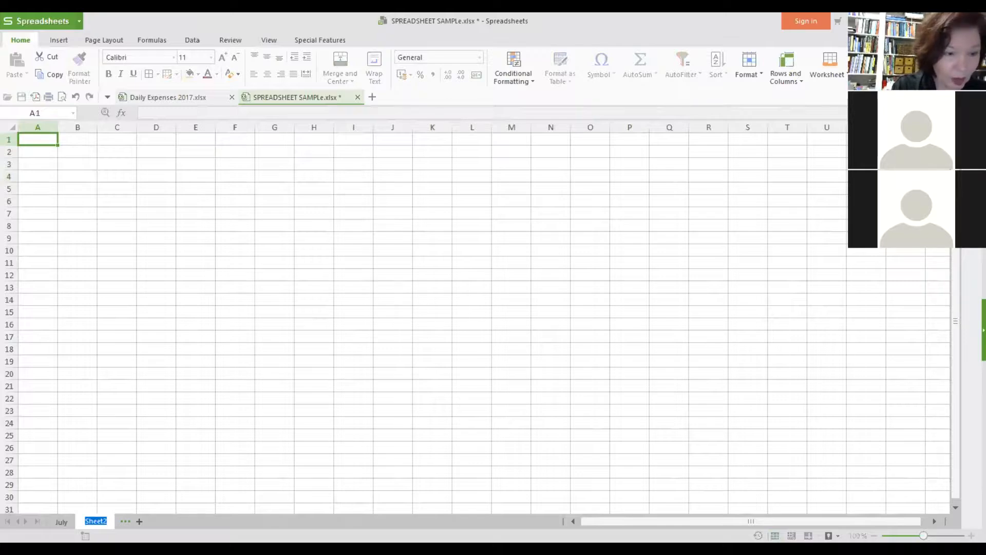
{"action": "type", "text": "August"}
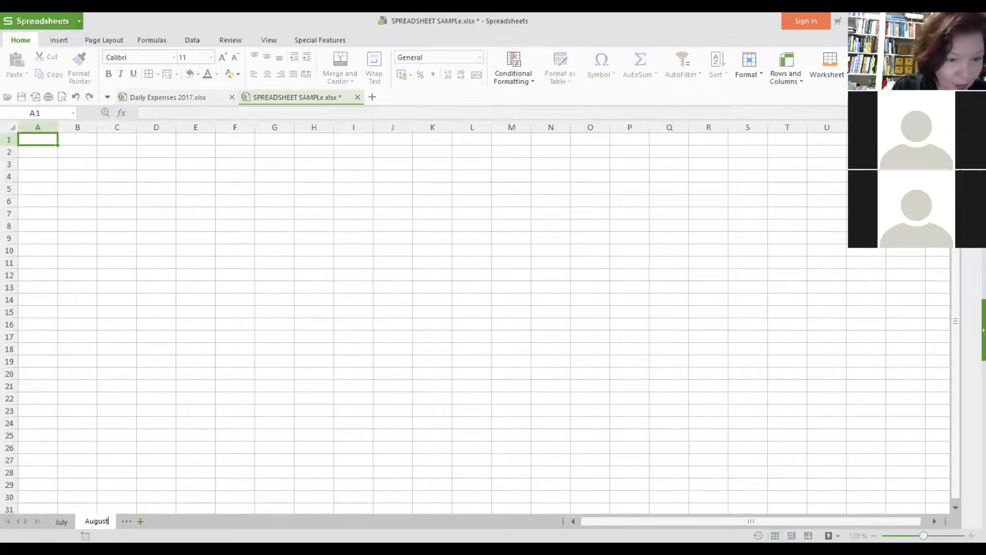
Step: Add a new sheet after August and name it September
{"action": "left_click", "coordinate": [140, 521]}
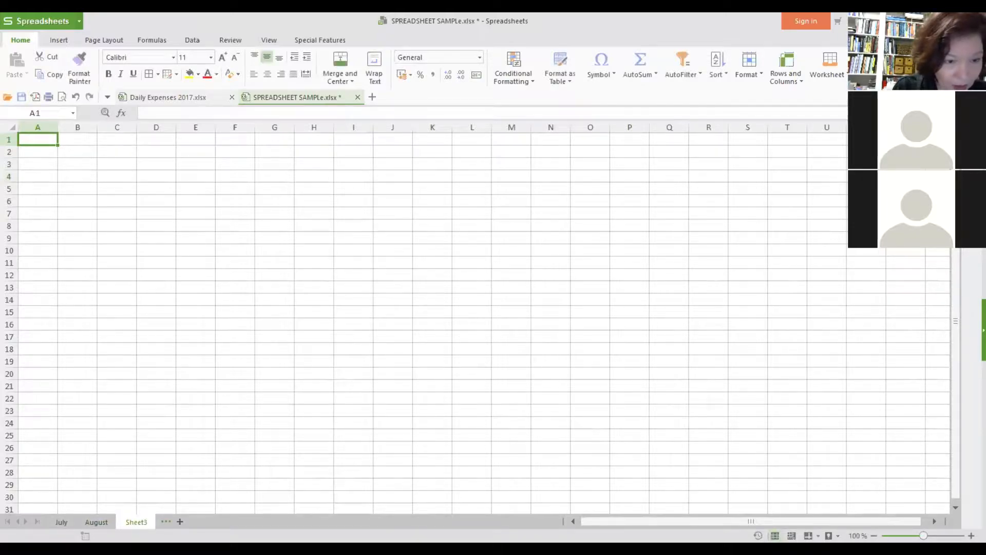
{"action": "double_click", "coordinate": [136, 522]}
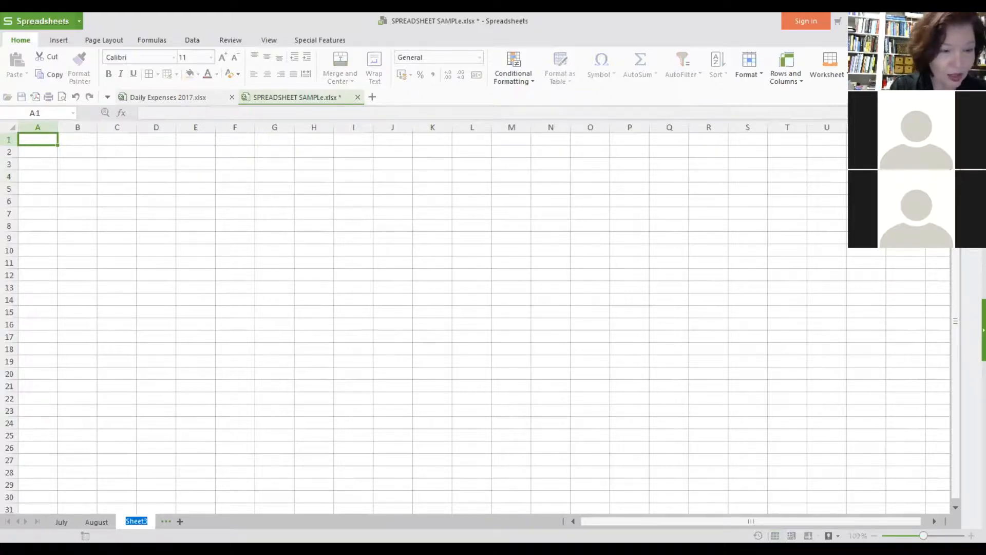
{"action": "type", "text": "Sept"}
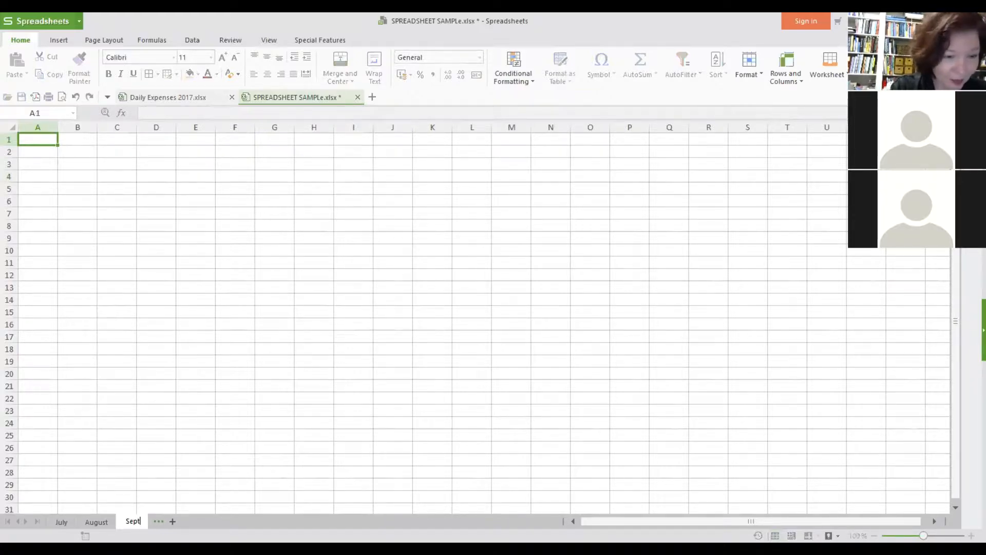
{"action": "type", "text": "ember"}
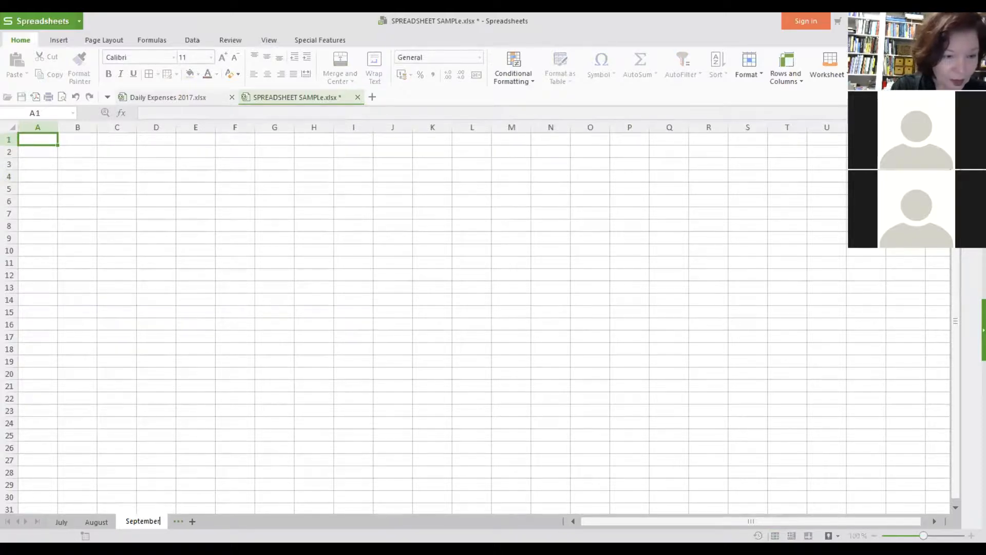
Step: On the August sheet, enter the column headings Date in A1 and Expense in B1
{"action": "left_click", "coordinate": [96, 522]}
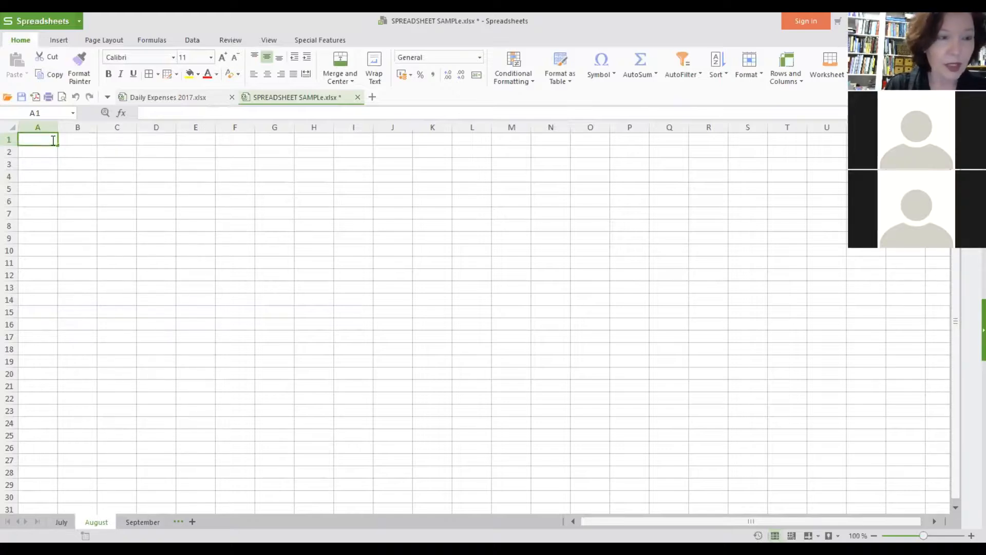
{"action": "type", "text": "Date"}
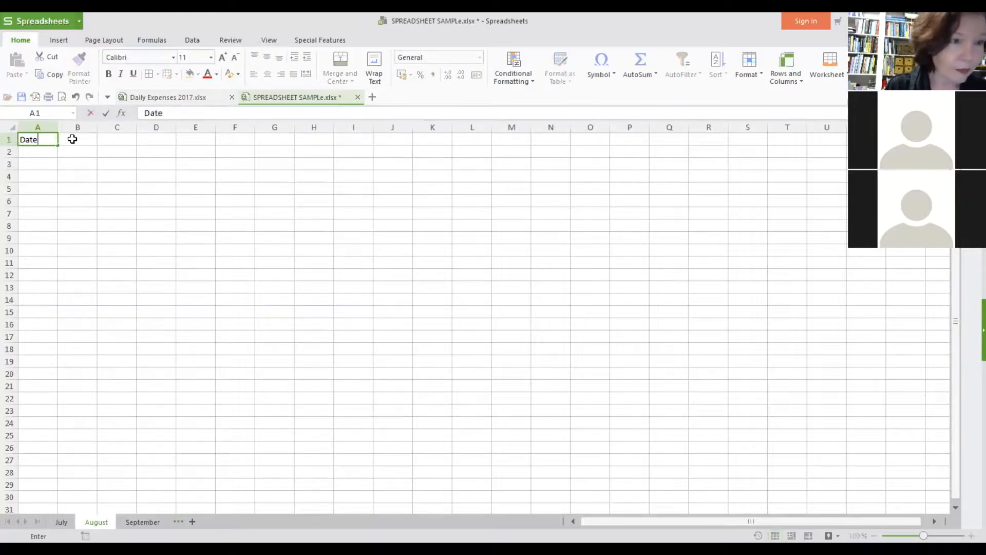
{"action": "left_click", "coordinate": [75, 141]}
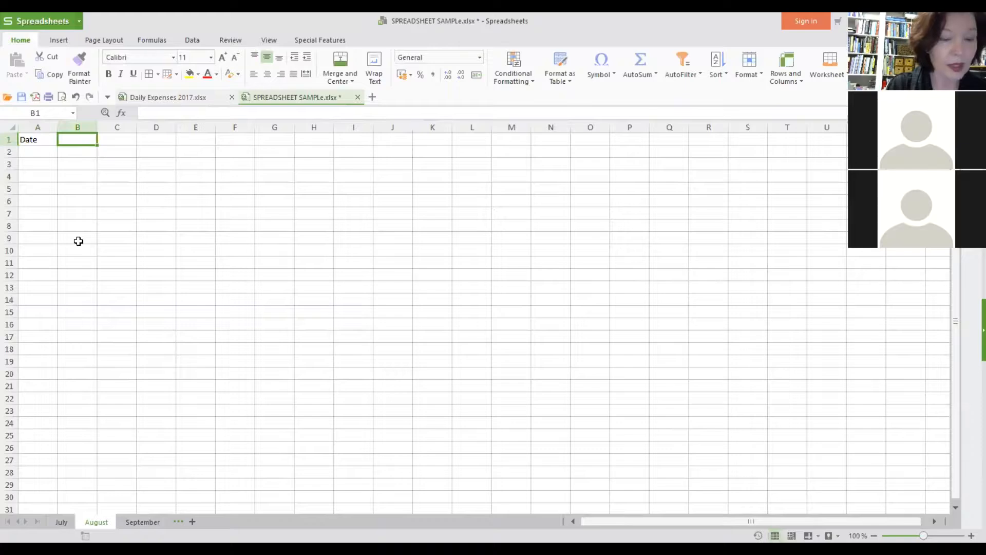
{"action": "type", "text": "Exp"}
{"action": "key", "text": "BackSpace"}
{"action": "key", "text": "BackSpace"}
{"action": "type", "text": "xpens"}
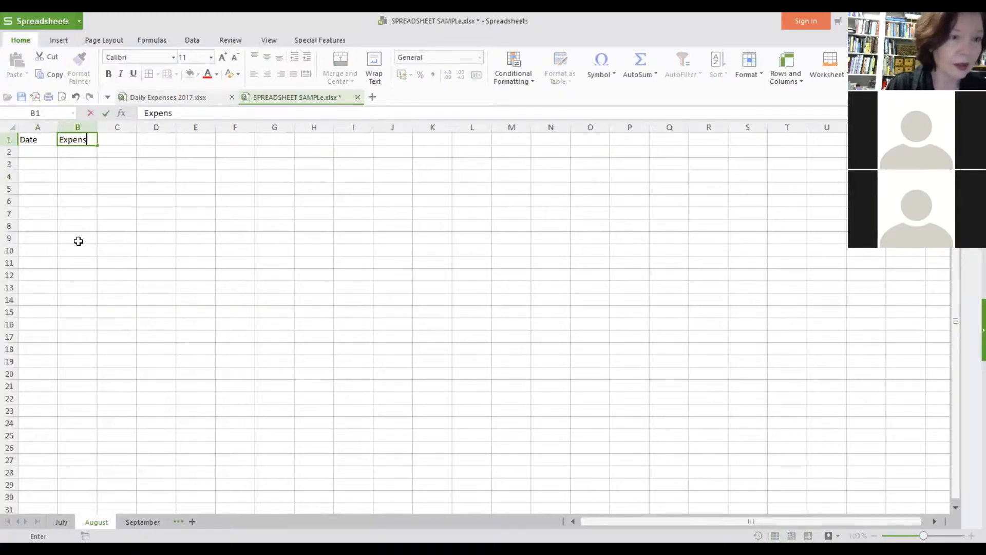
{"action": "type", "text": "e"}
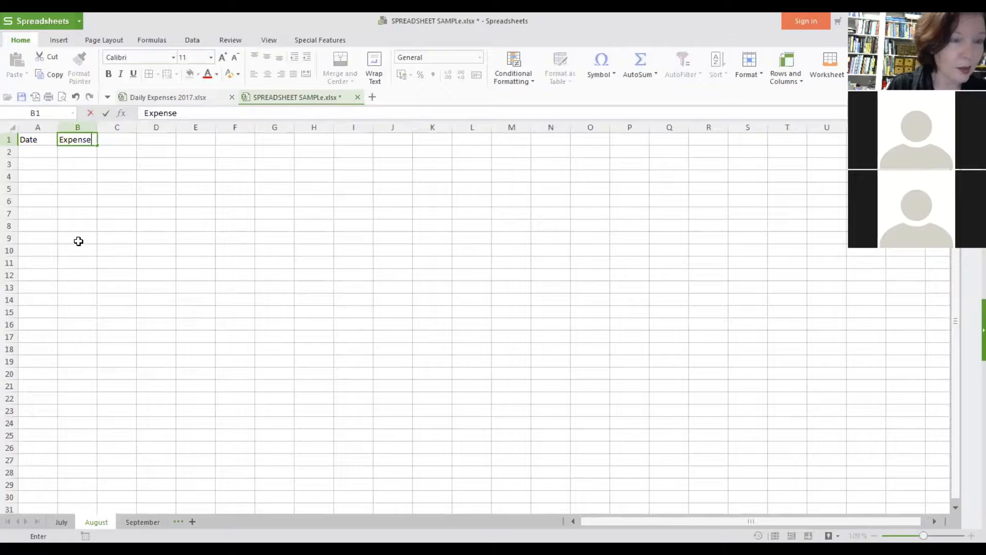
Step: Enter the column headings Amount in C1 and Vendor in D1 of the August sheet
{"action": "left_click", "coordinate": [123, 142]}
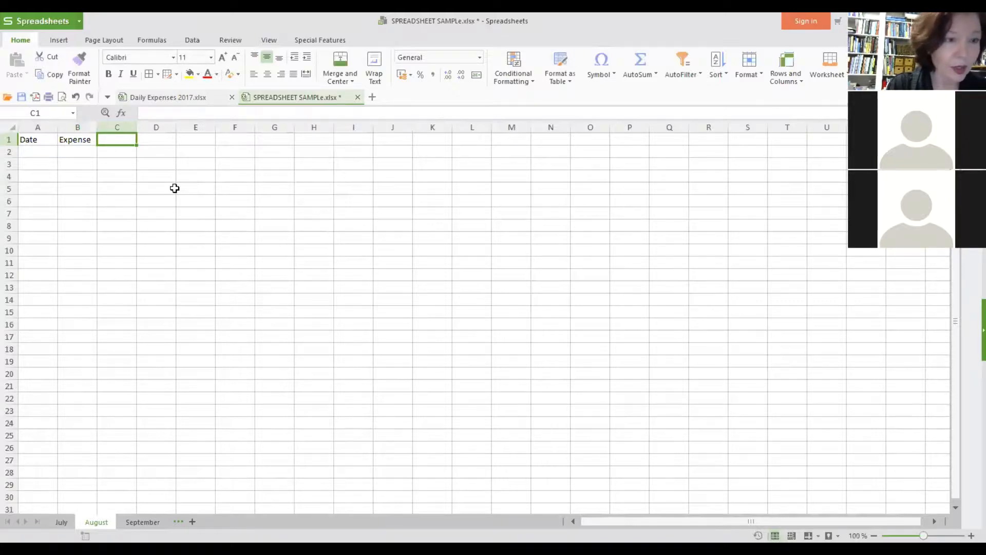
{"action": "type", "text": "Amount"}
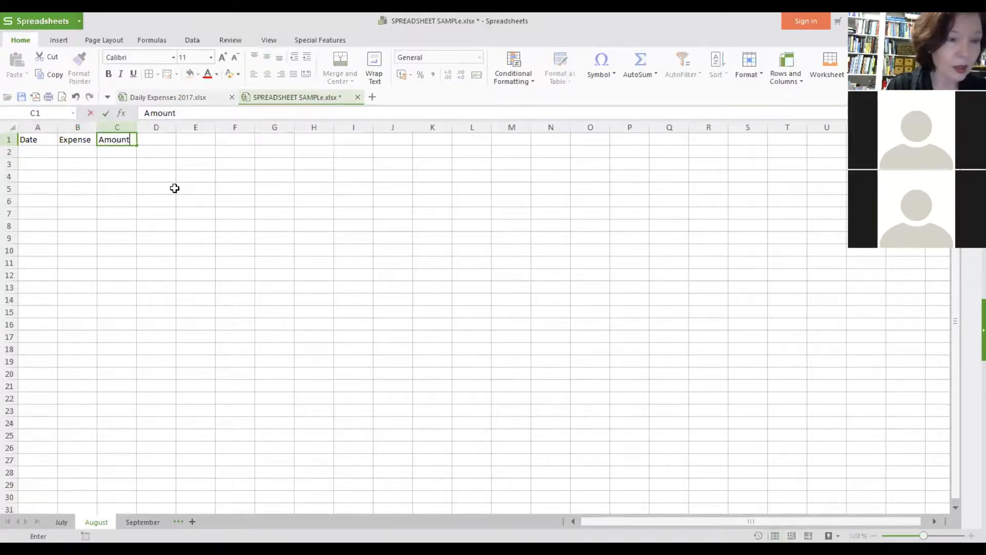
{"action": "key", "text": "Tab"}
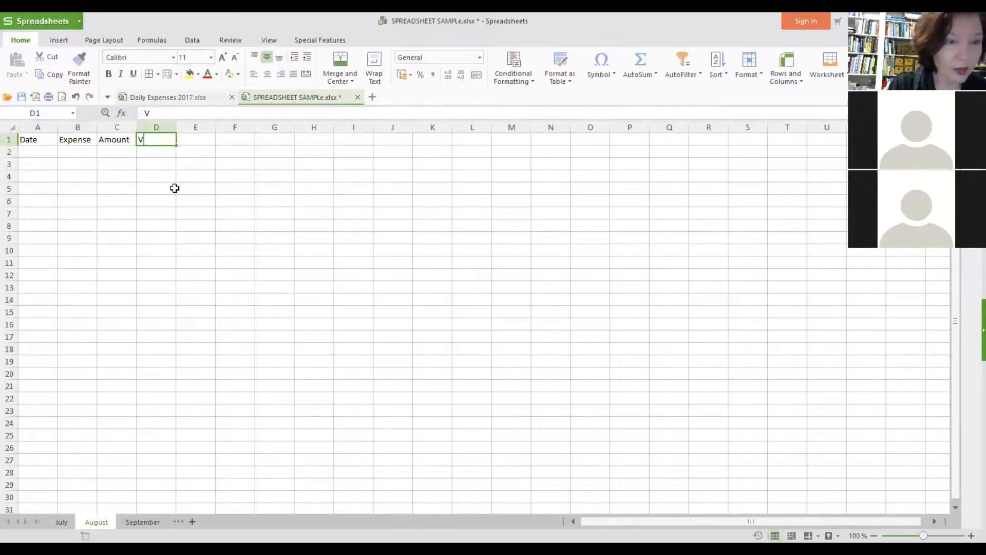
{"action": "type", "text": "Vendor"}
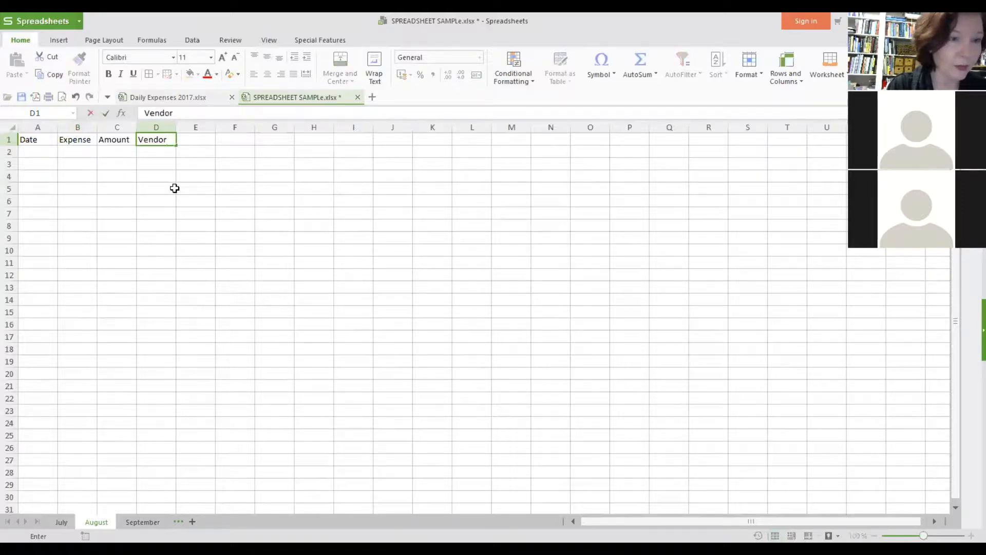
{"action": "key", "text": "Tab"}
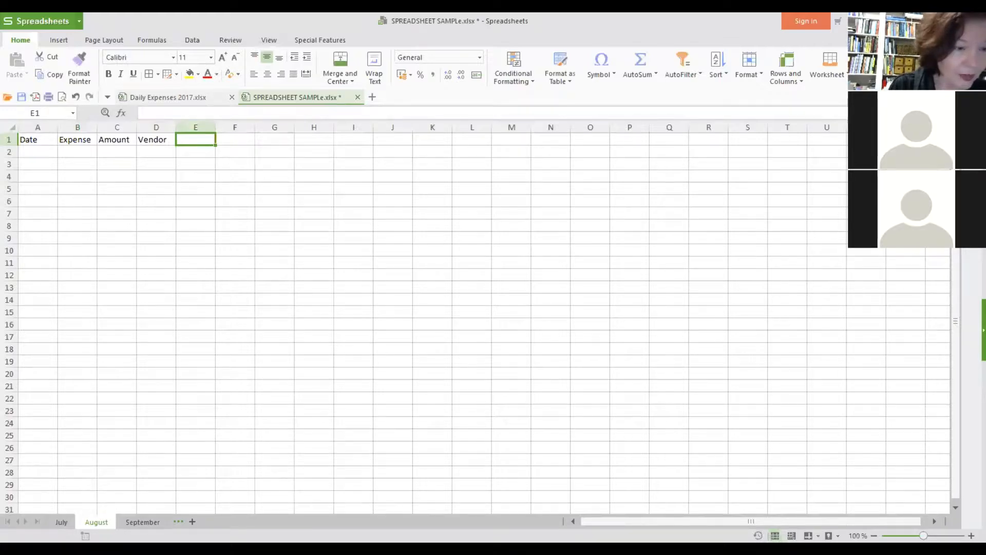
Step: Enter the heading Account in E1 of the August sheet, consulting the July sheet for the order of the headings
{"action": "left_click", "coordinate": [61, 522]}
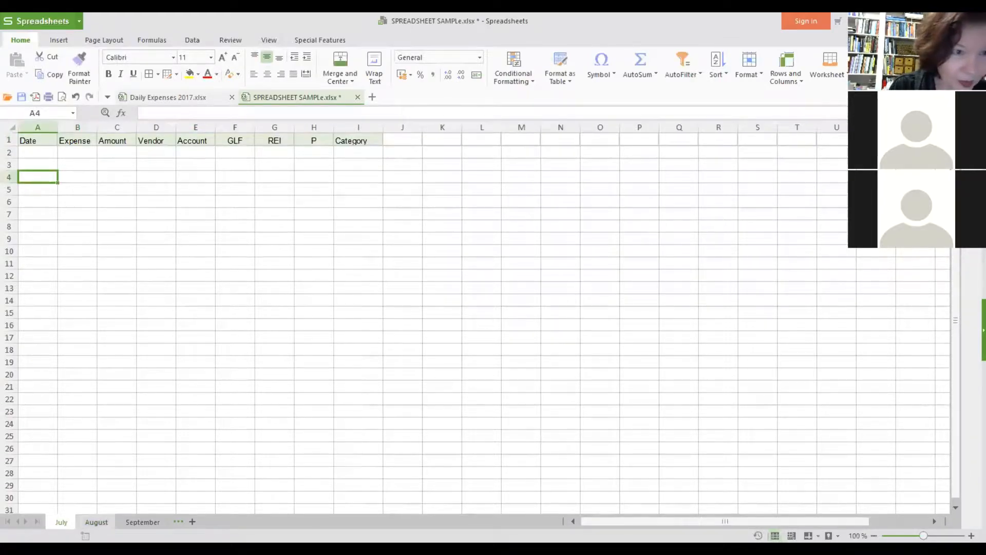
{"action": "left_click", "coordinate": [97, 522]}
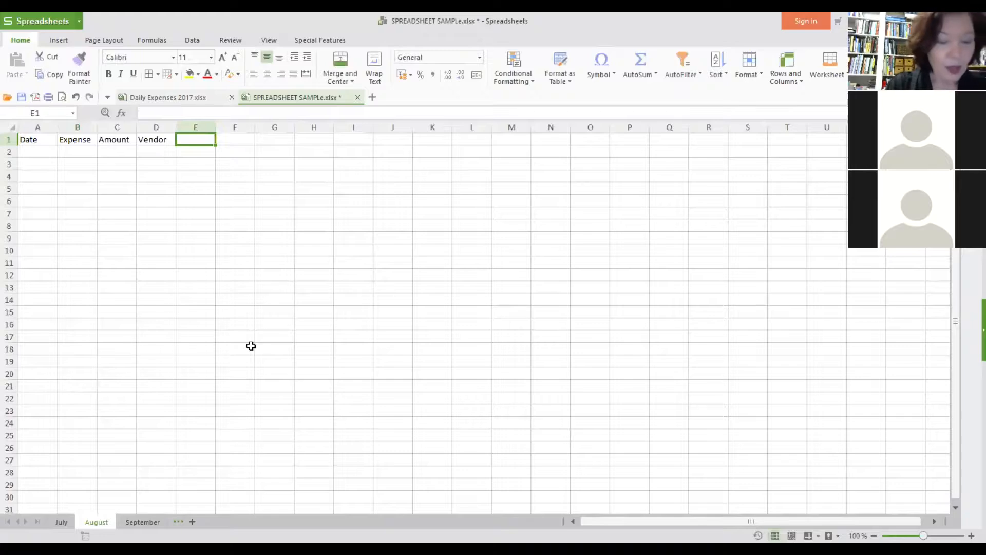
{"action": "type", "text": "Account"}
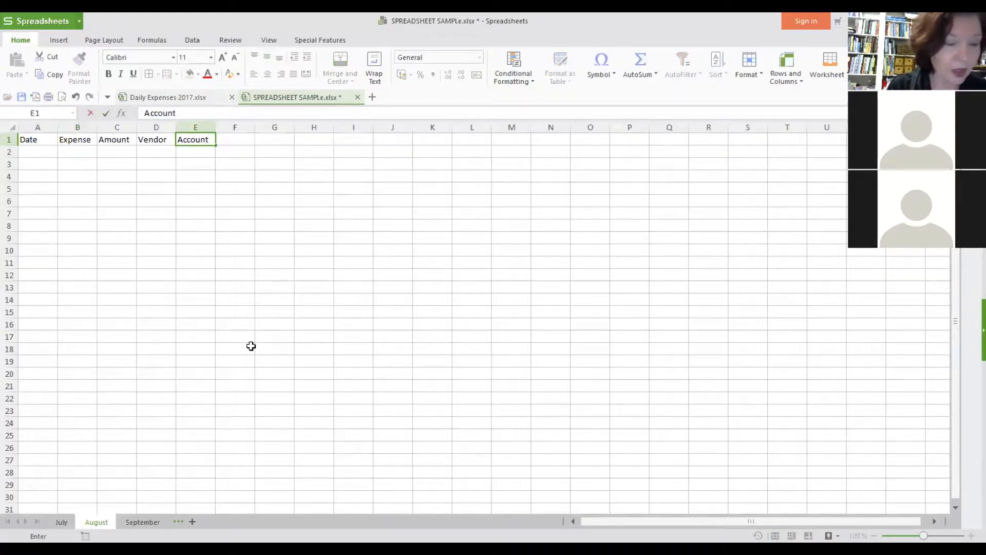
{"action": "key", "text": "Tab"}
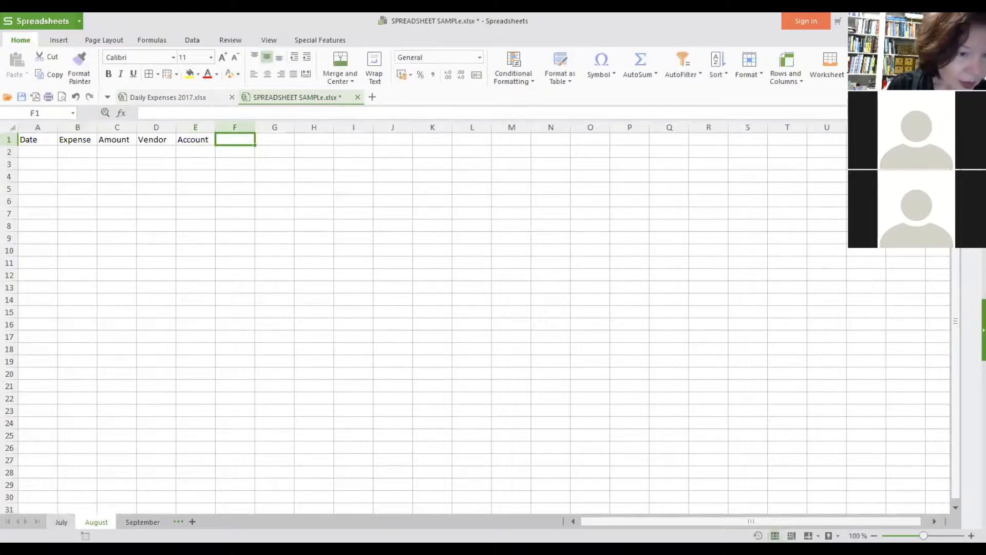
{"action": "left_click", "coordinate": [61, 522]}
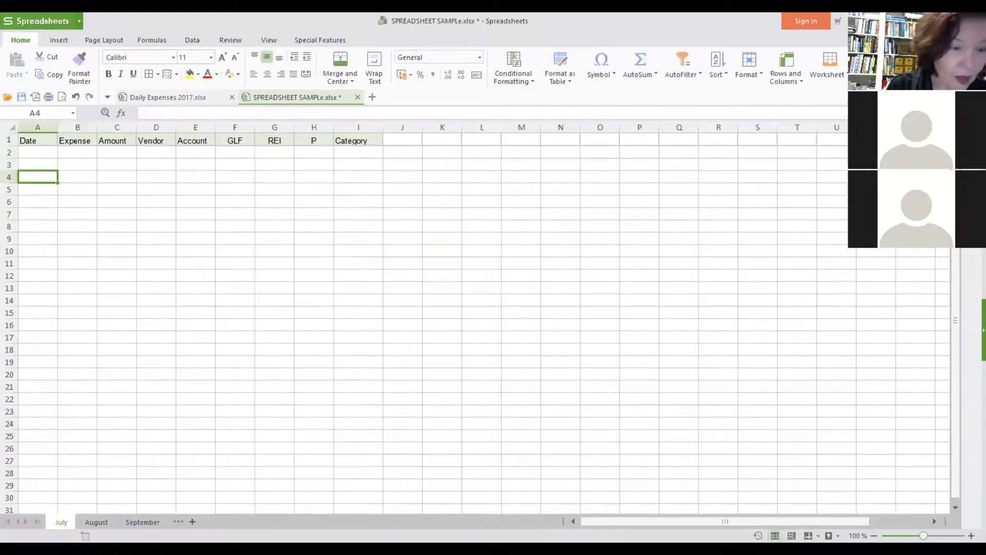
{"action": "left_click", "coordinate": [97, 522]}
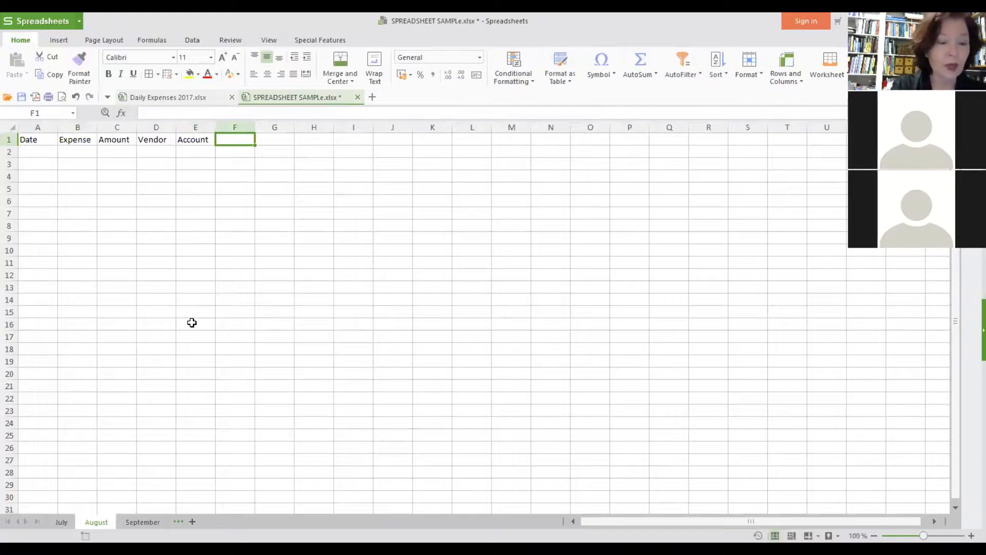
Step: Enter the column headings GLF in F1 and REI in G1 of the August sheet
{"action": "type", "text": "Gl"}
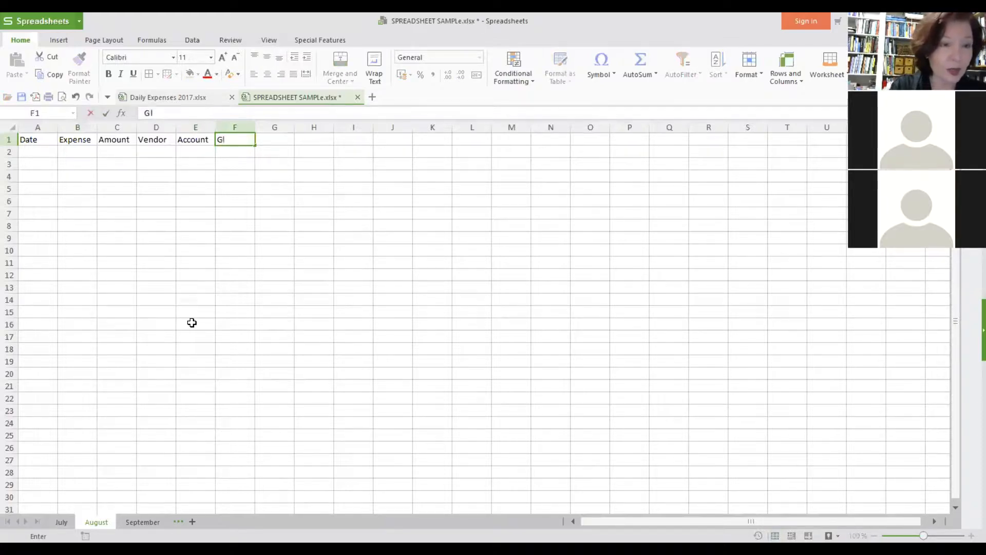
{"action": "key", "text": "BackSpace"}
{"action": "type", "text": "LF"}
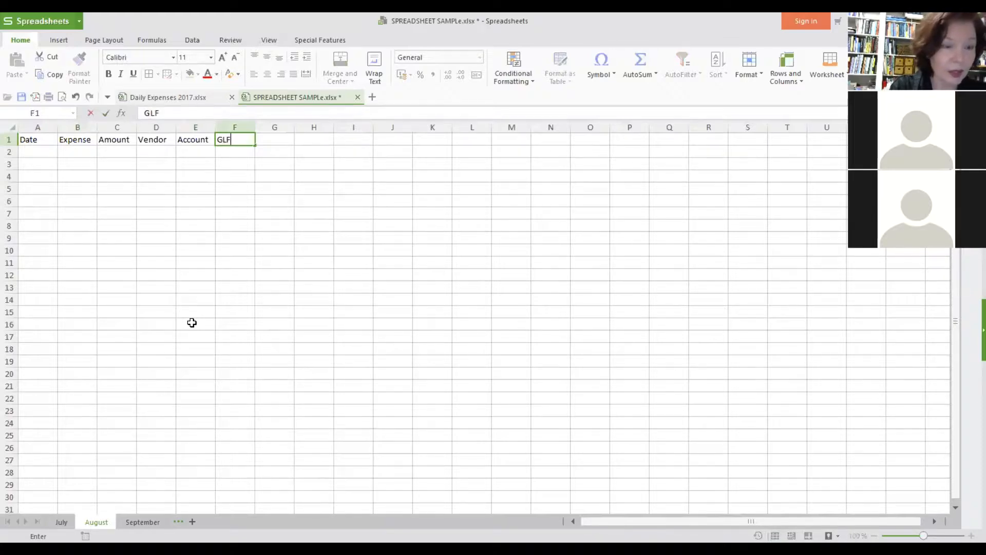
{"action": "key", "text": "Tab"}
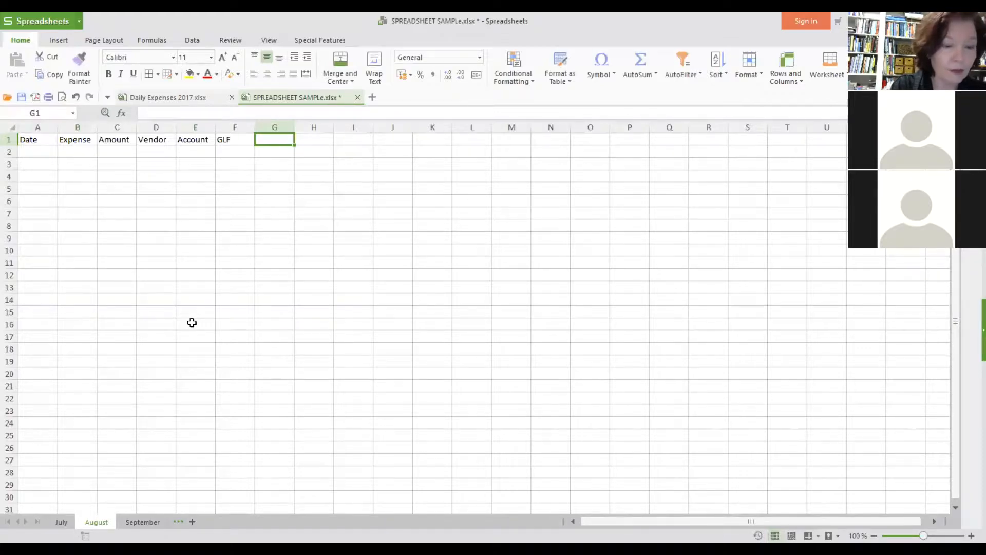
{"action": "type", "text": "REI"}
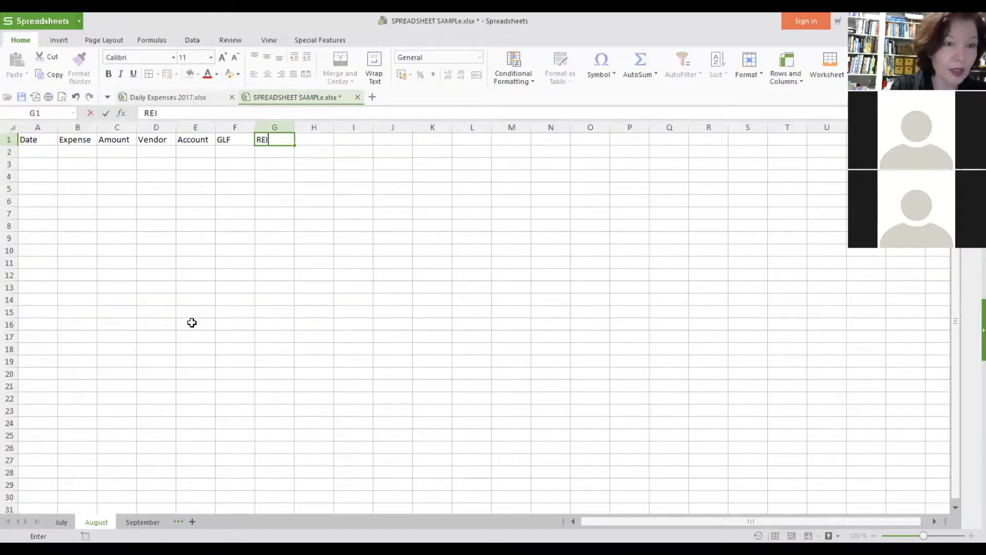
{"action": "key", "text": "Tab"}
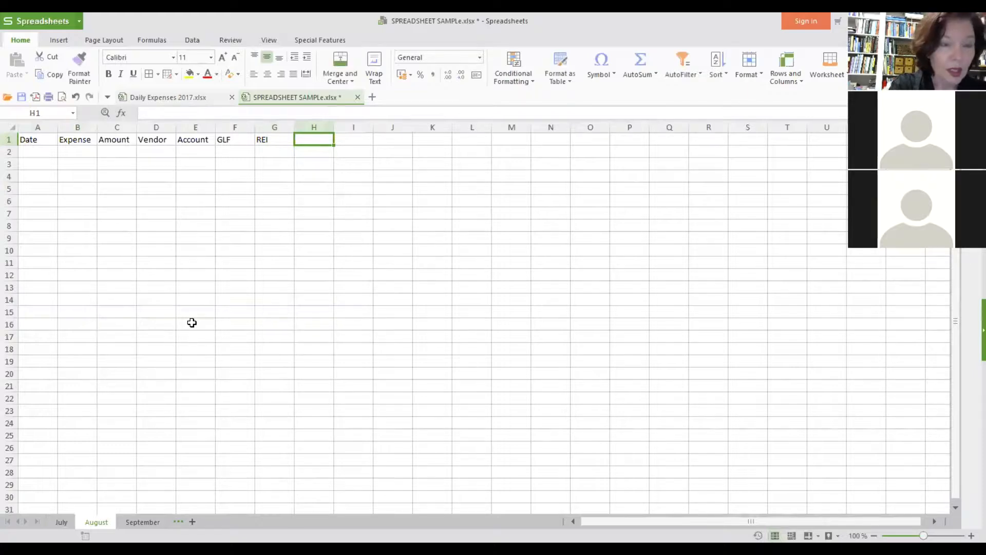
Step: Enter the column headings Personal in H1 and Category in I1 of the August sheet
{"action": "type", "text": "ersonal"}
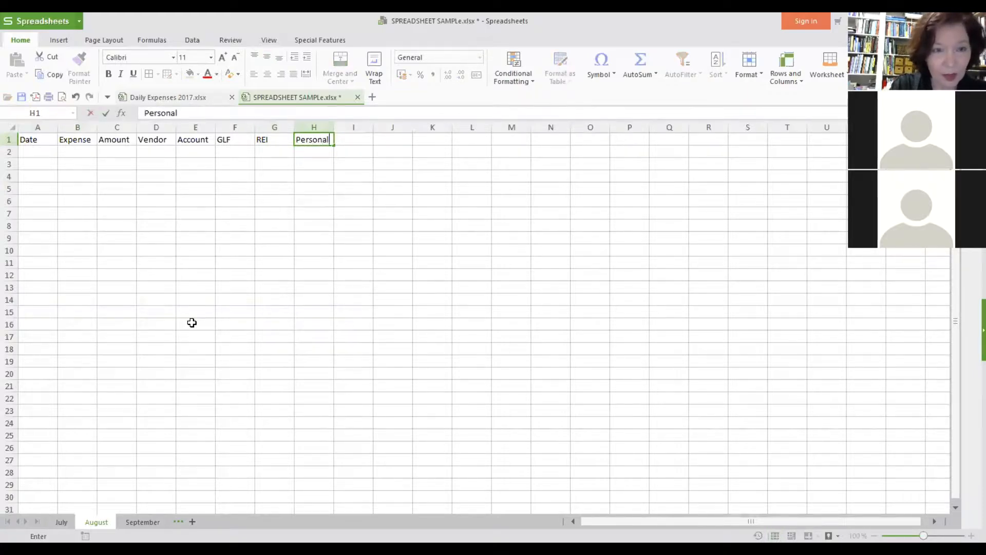
{"action": "key", "text": "Tab"}
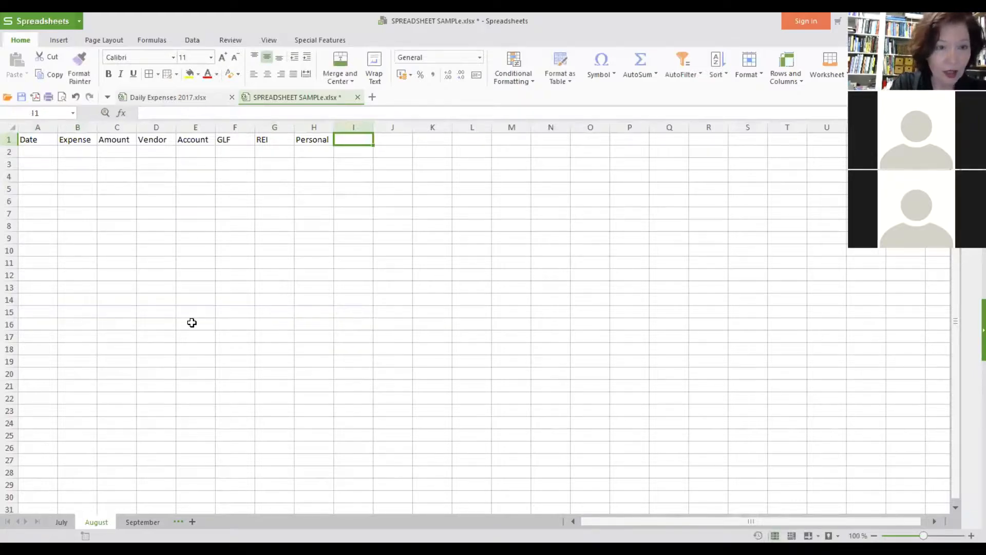
{"action": "type", "text": "Ca"}
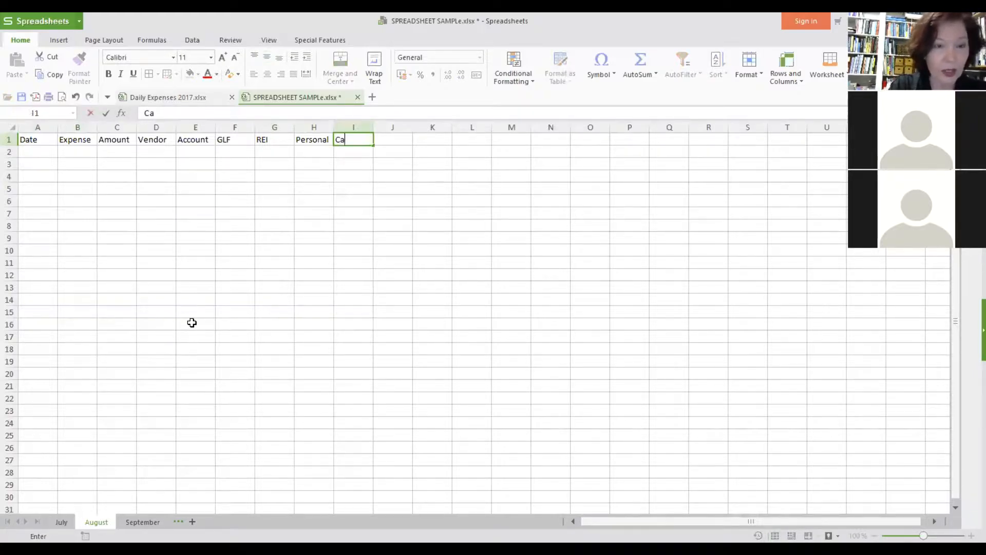
{"action": "type", "text": "tegory"}
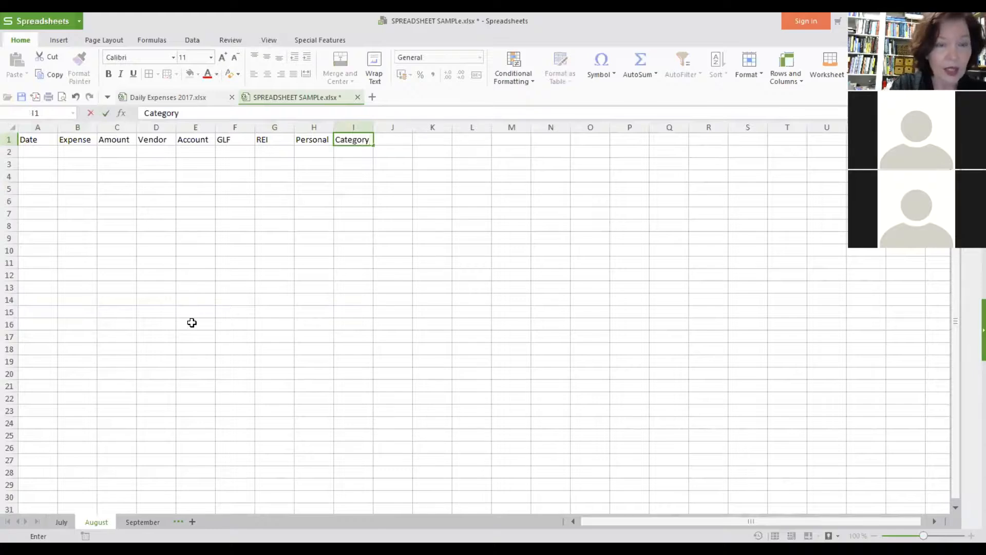
{"action": "left_click", "coordinate": [339, 153]}
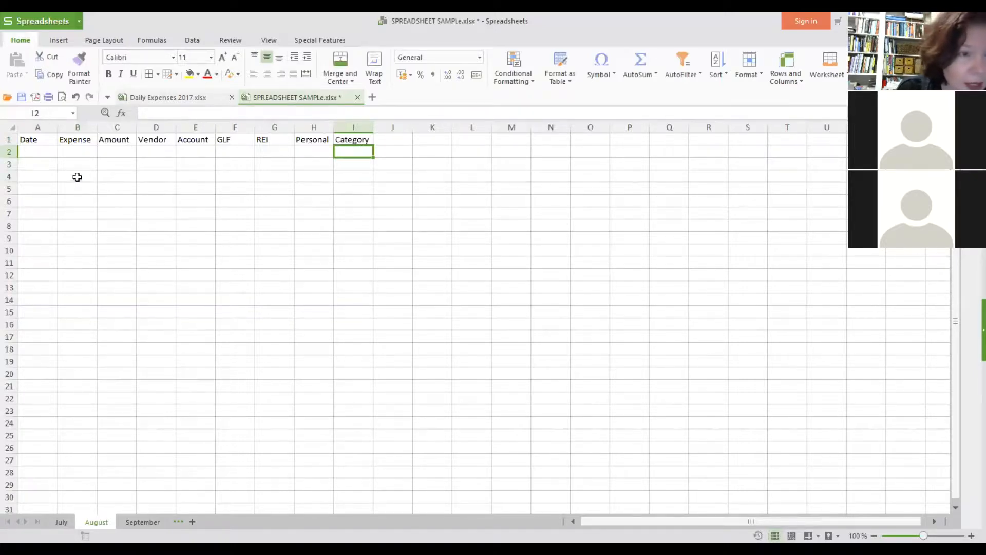
Step: Start the first expense row with the date 8/1/2017 in A2 and the expense Office Rent in B2
{"action": "left_click", "coordinate": [41, 153]}
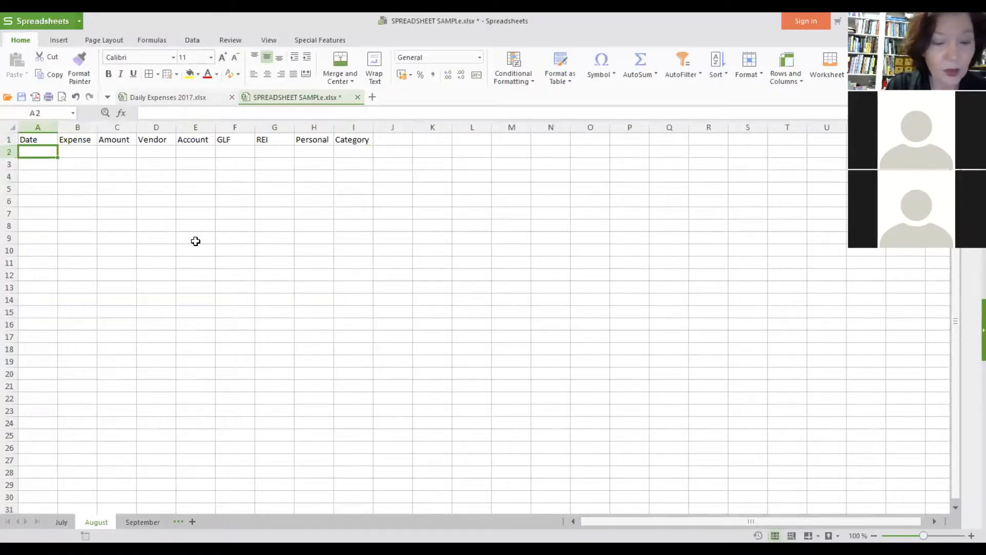
{"action": "type", "text": "8/1/2017"}
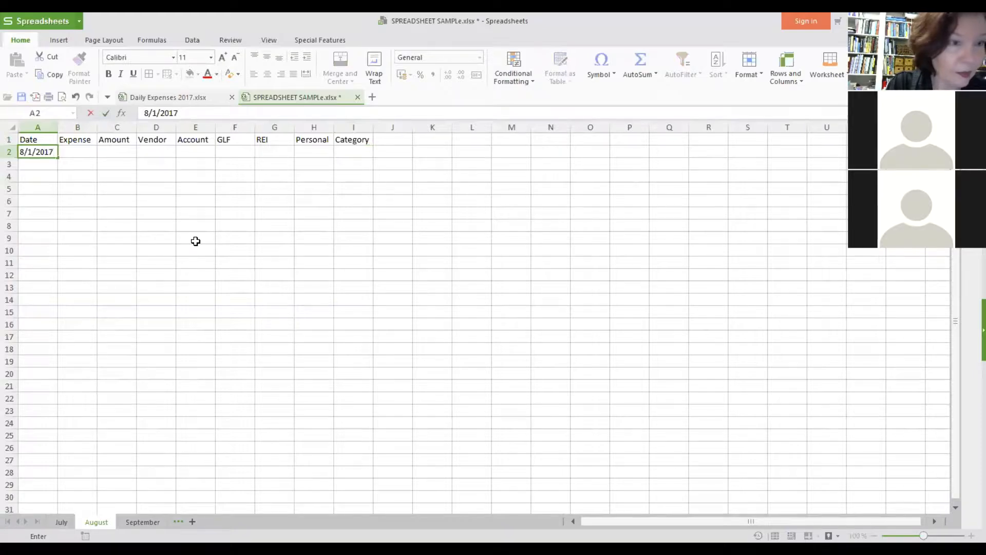
{"action": "key", "text": "Tab"}
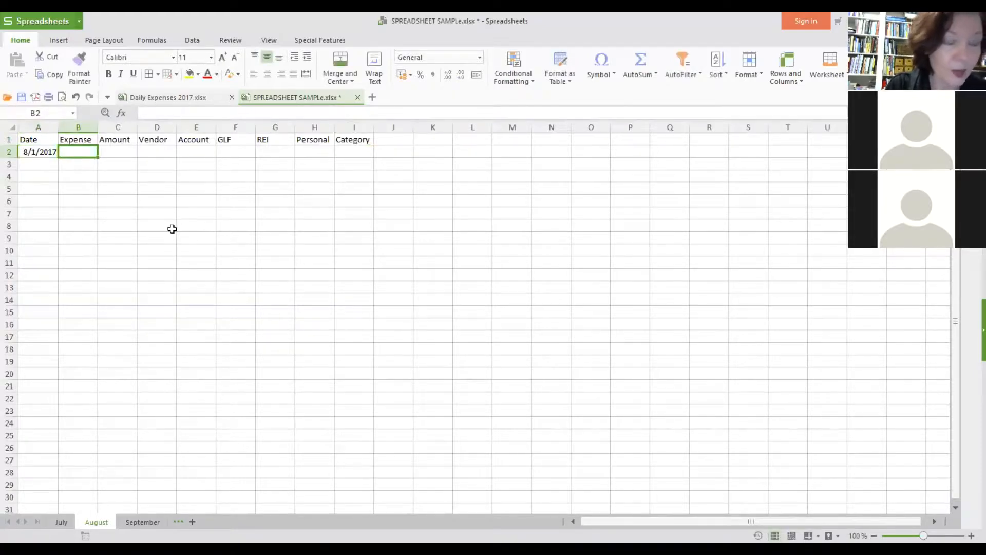
{"action": "type", "text": "Offic"}
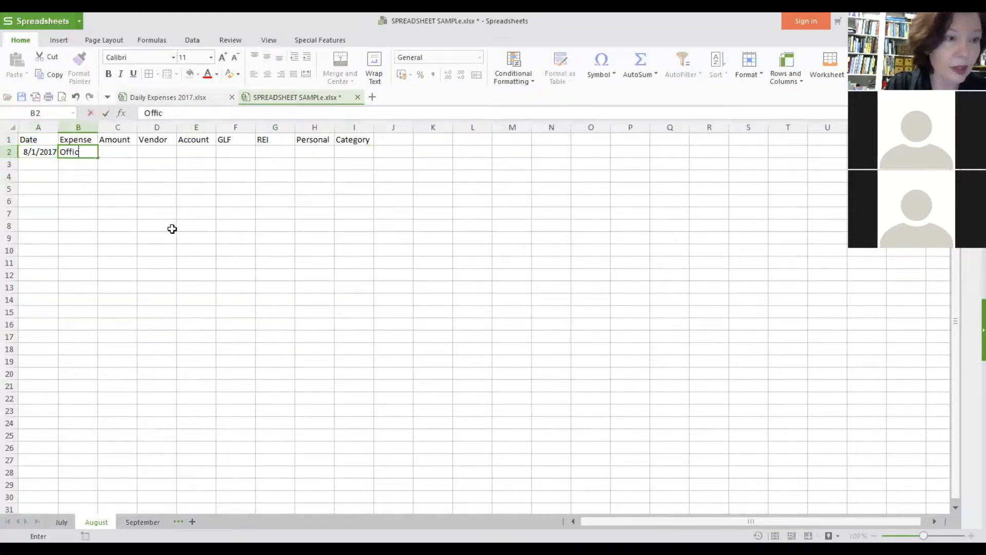
{"action": "type", "text": "e Rent"}
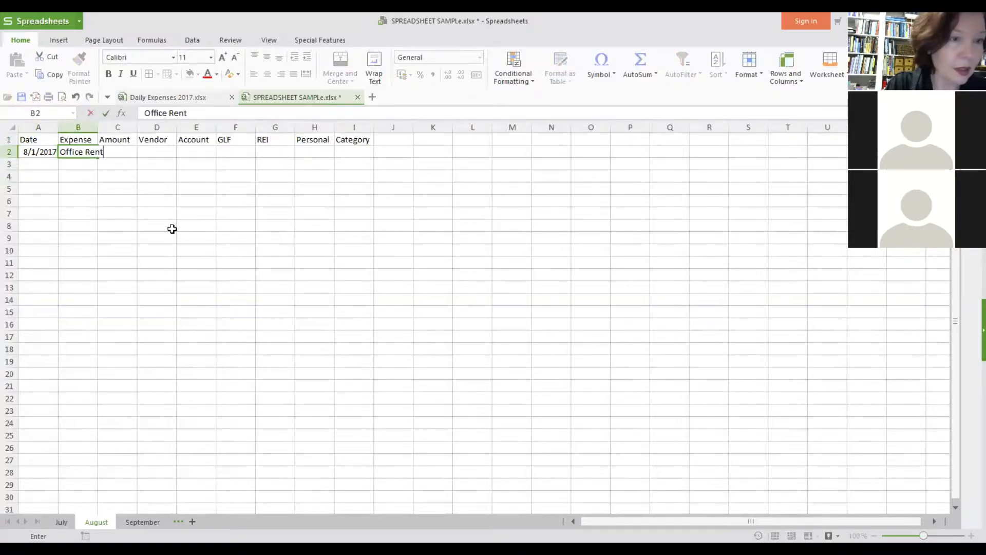
{"action": "key", "text": "Tab"}
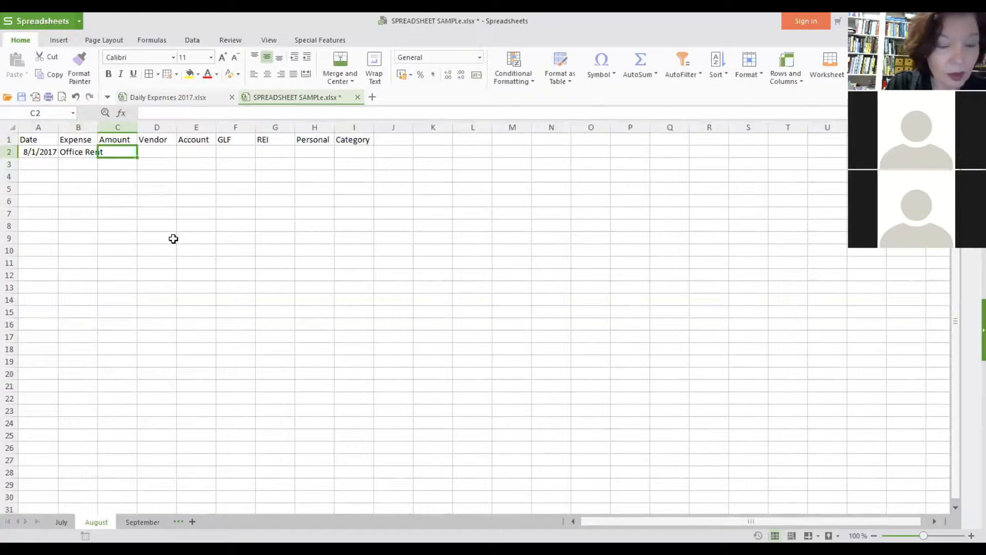
Step: Fill in the office rent row with amount 475 in C2, vendor Landlord in D2 and the account number in E2
{"action": "type", "text": "4"}
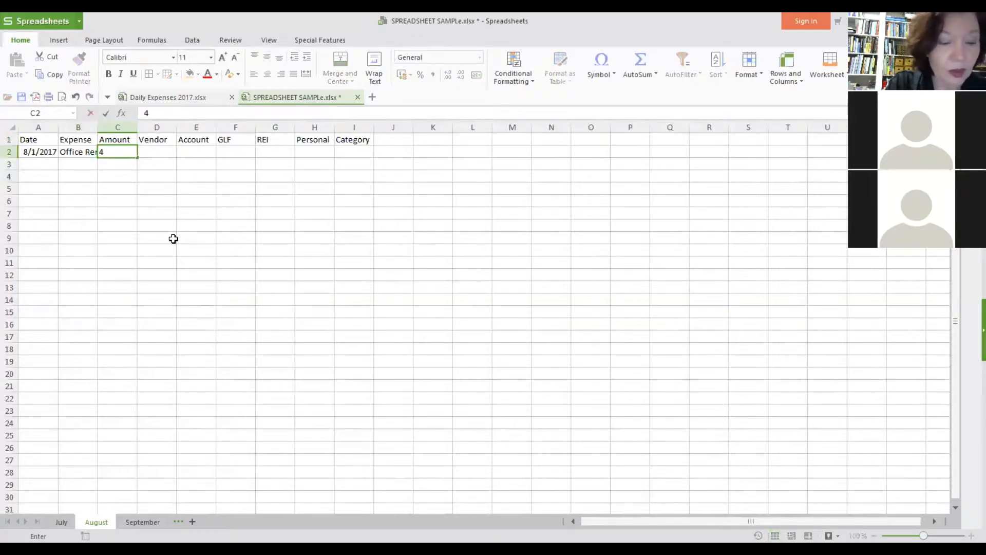
{"action": "type", "text": "75"}
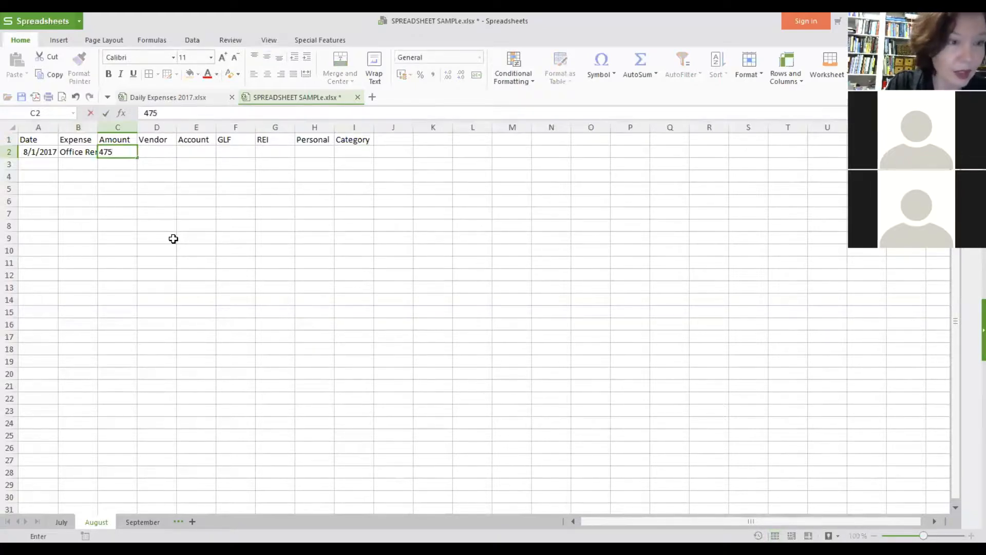
{"action": "key", "text": "Tab"}
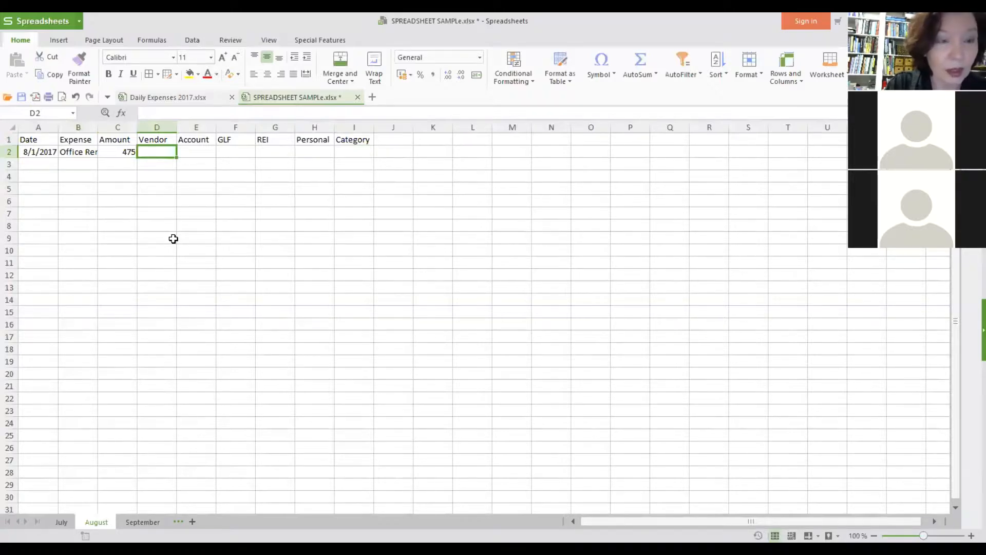
{"action": "type", "text": "Landlord"}
{"action": "key", "text": "Tab"}
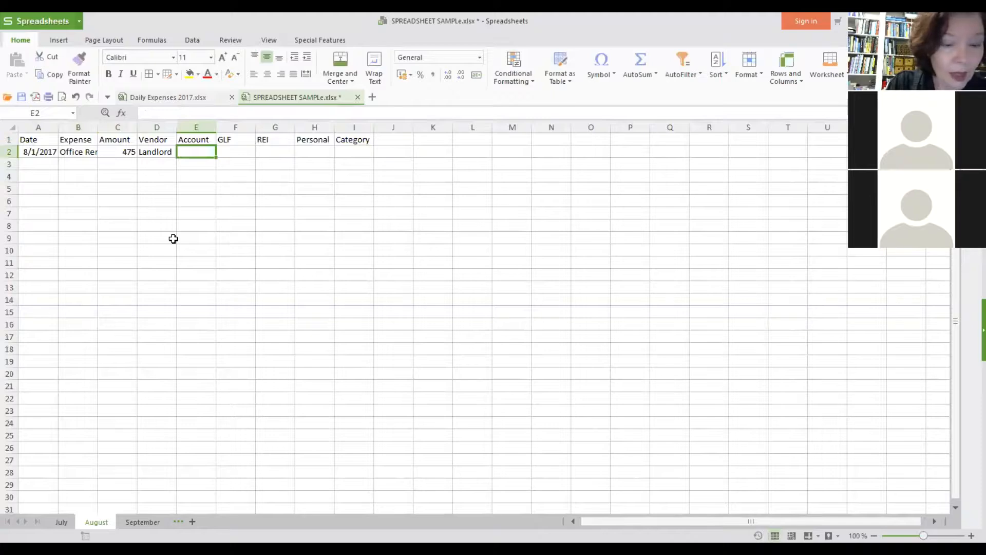
{"action": "type", "text": "8523"}
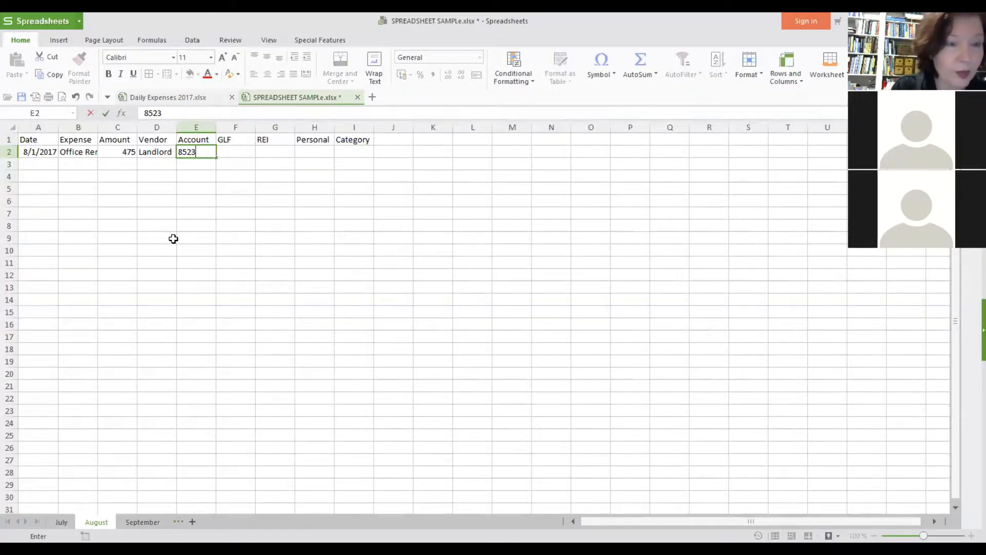
{"action": "left_click", "coordinate": [199, 163]}
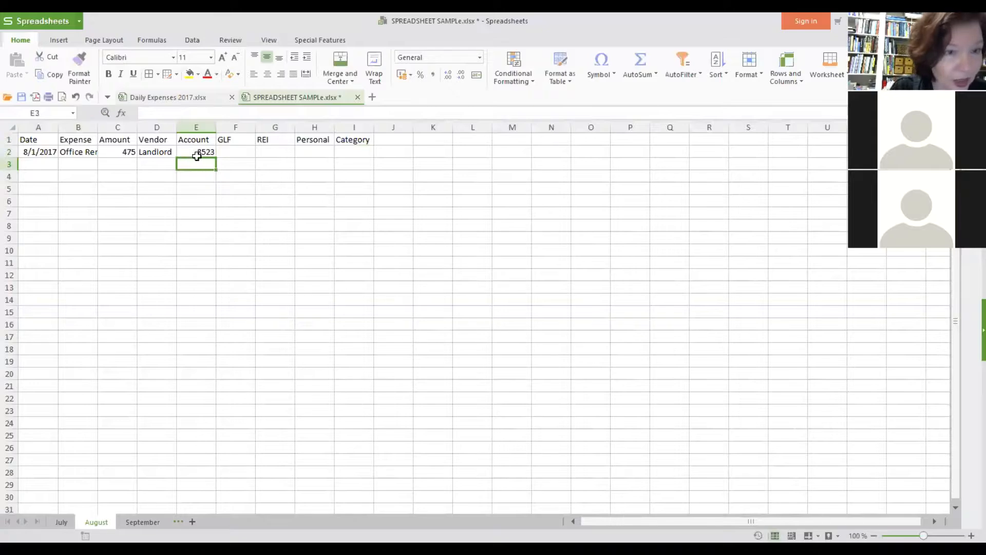
Step: Mark the office rent row with an X under GLF in F2 and centre the contents of column F
{"action": "left_click", "coordinate": [241, 153]}
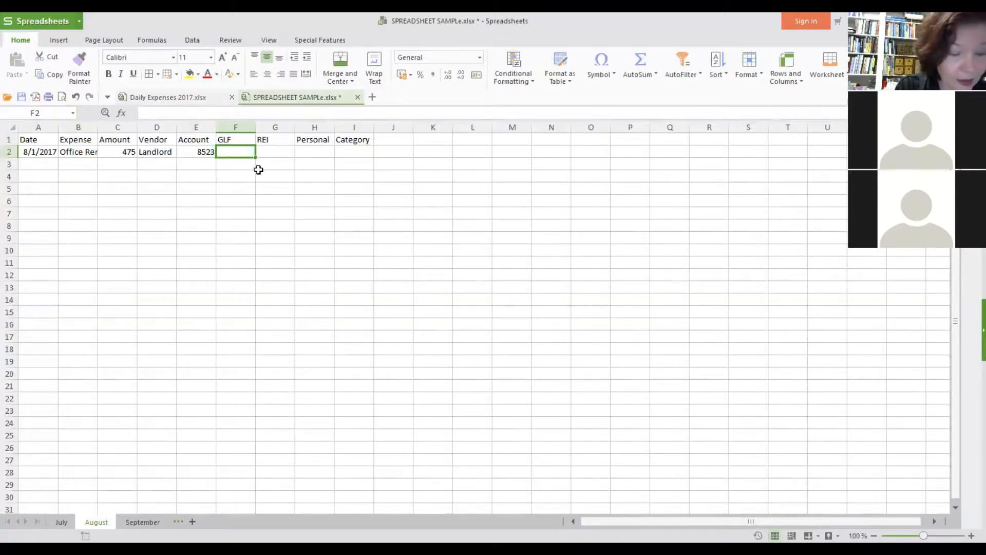
{"action": "type", "text": "X"}
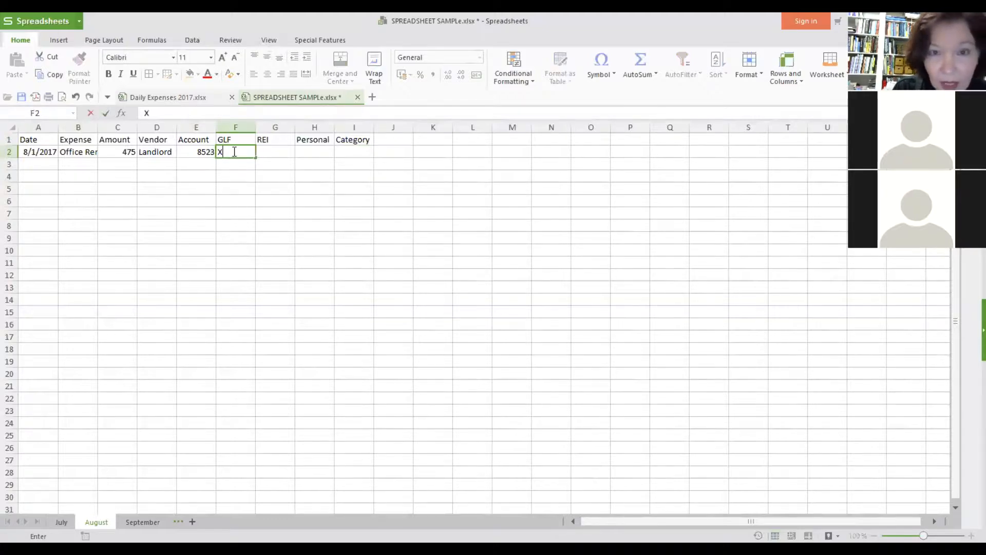
{"action": "left_click", "coordinate": [236, 124]}
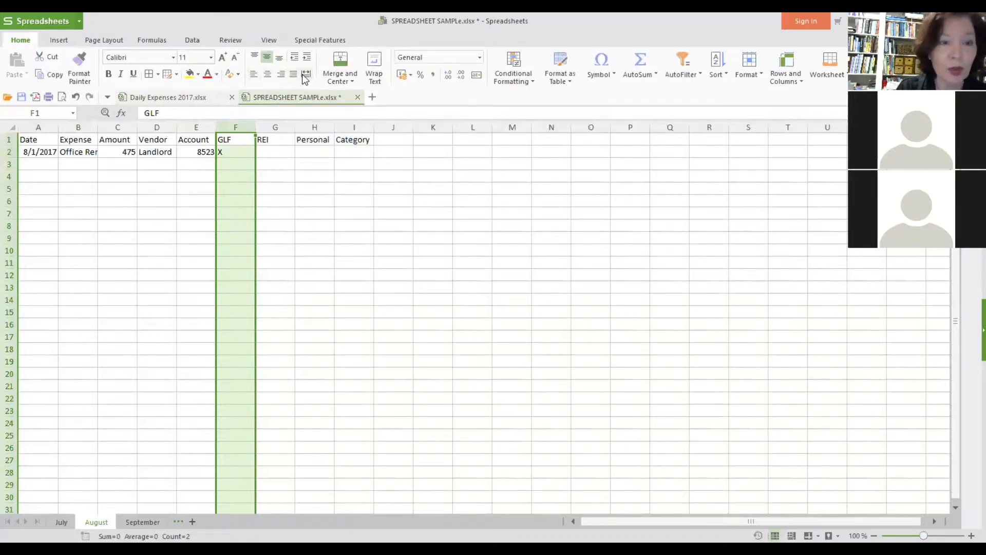
{"action": "left_click", "coordinate": [270, 74]}
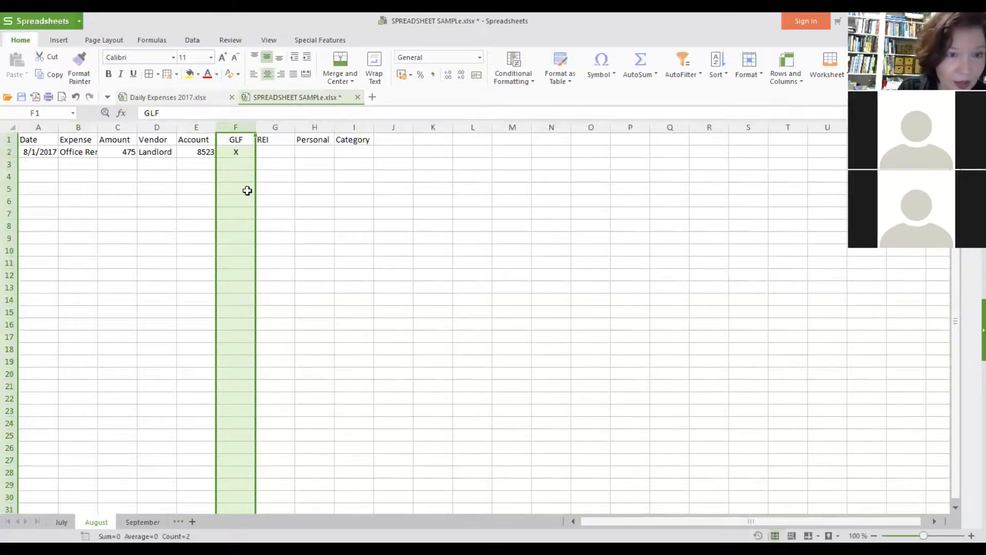
Step: Enter Office Rent as the category of the first expense in I2
{"action": "left_click", "coordinate": [360, 152]}
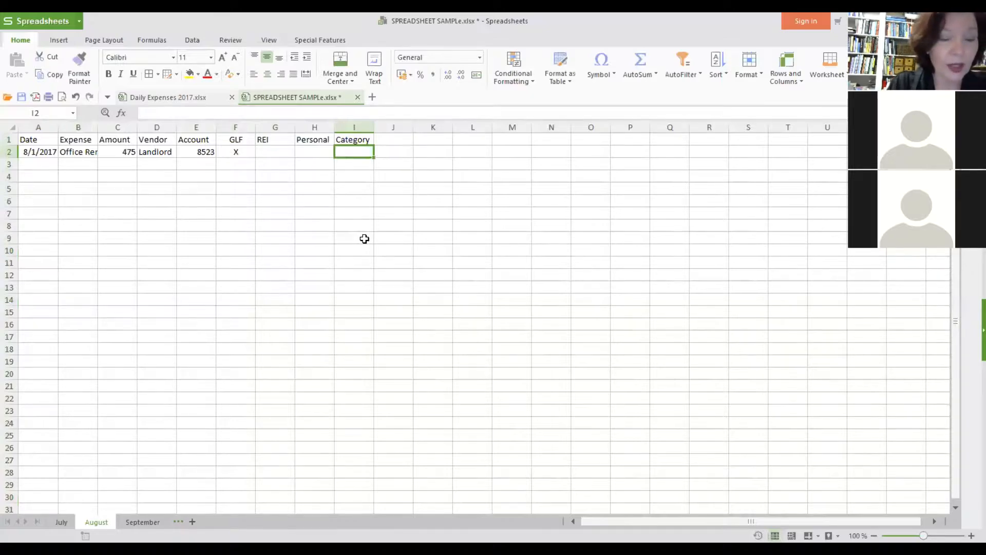
{"action": "type", "text": "Office Rent"}
{"action": "key", "text": "Return"}
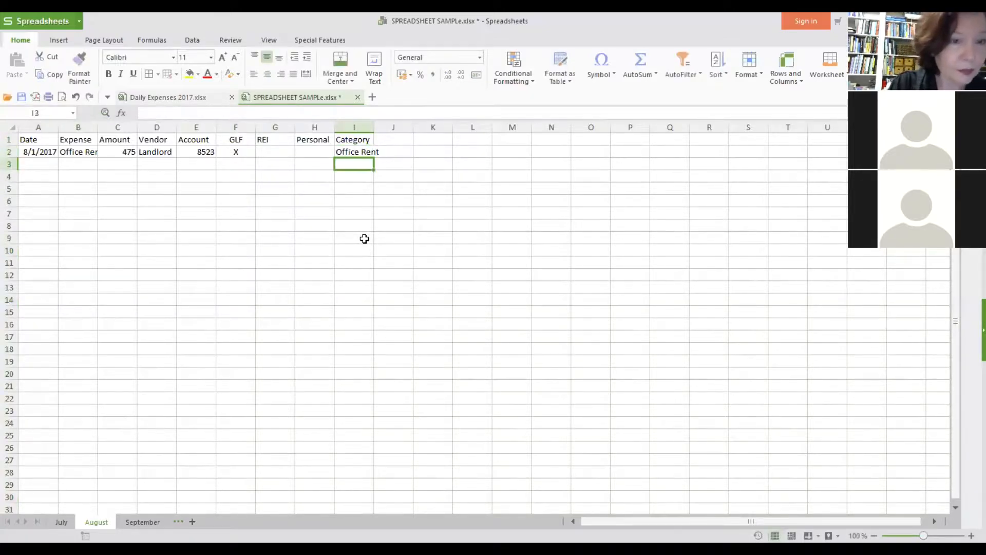
Step: Fit the Expense column's width to its text and format the Amount column as currency
{"action": "double_click", "coordinate": [96, 127]}
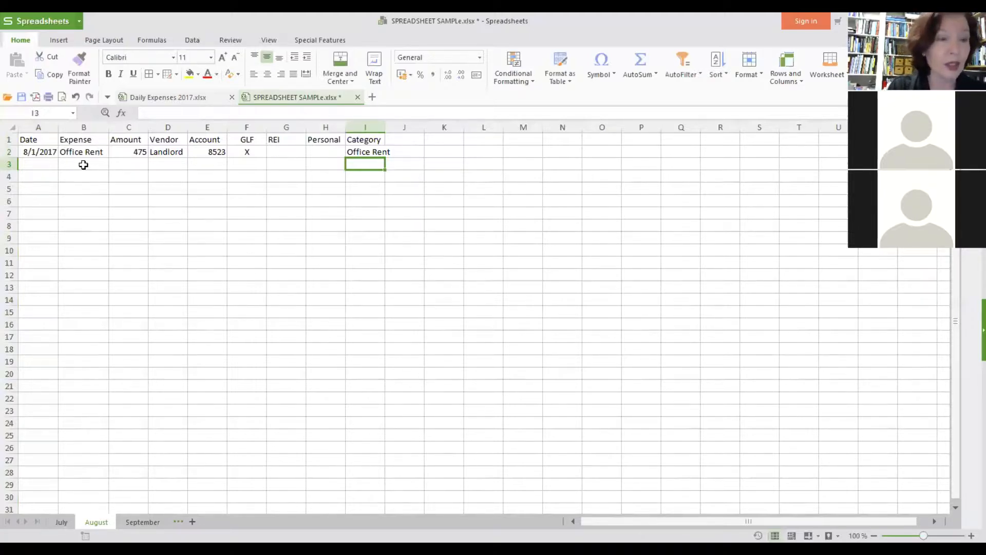
{"action": "left_click", "coordinate": [132, 125]}
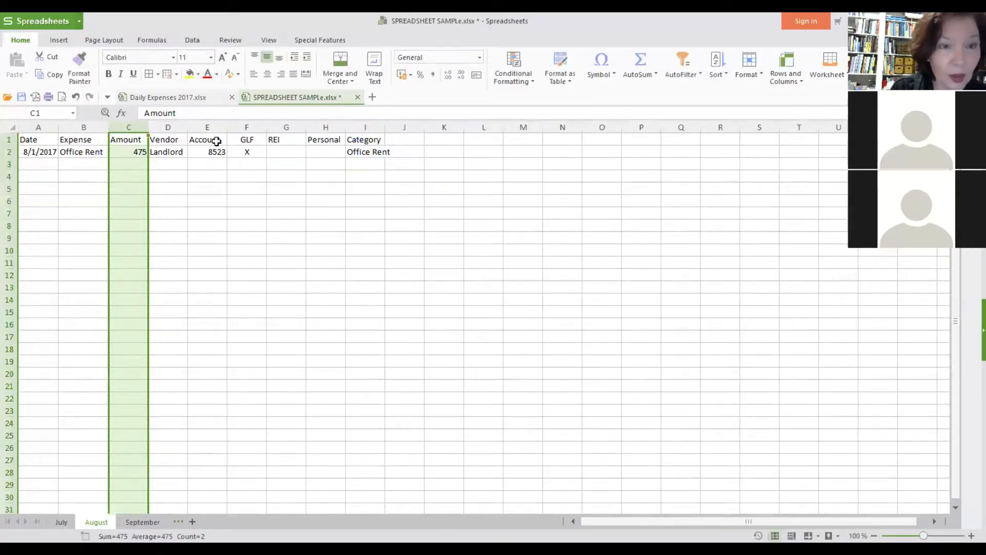
{"action": "left_click", "coordinate": [403, 76]}
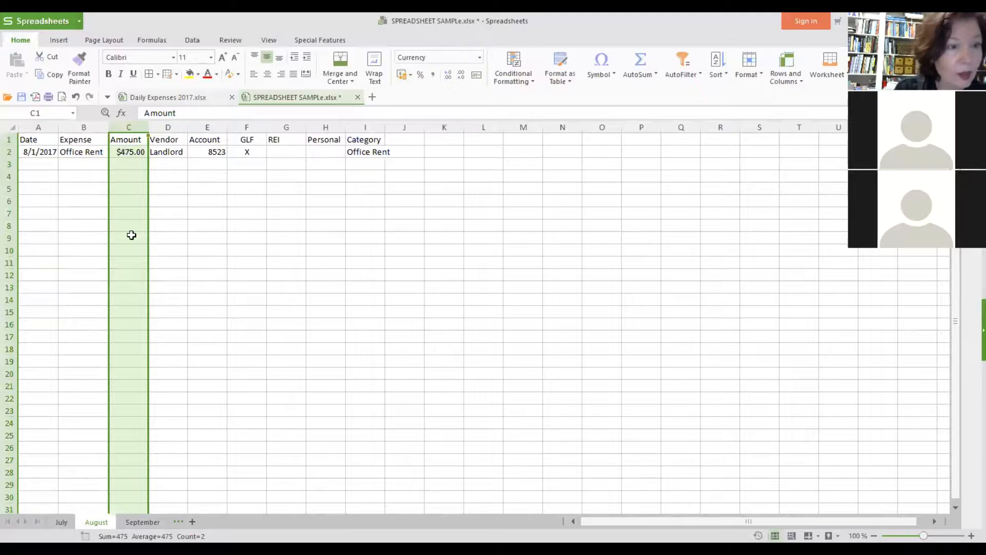
Step: Start the second expense row with the date 8/2/2017 in A3 and the expense Gasoline in B3
{"action": "left_click", "coordinate": [38, 165]}
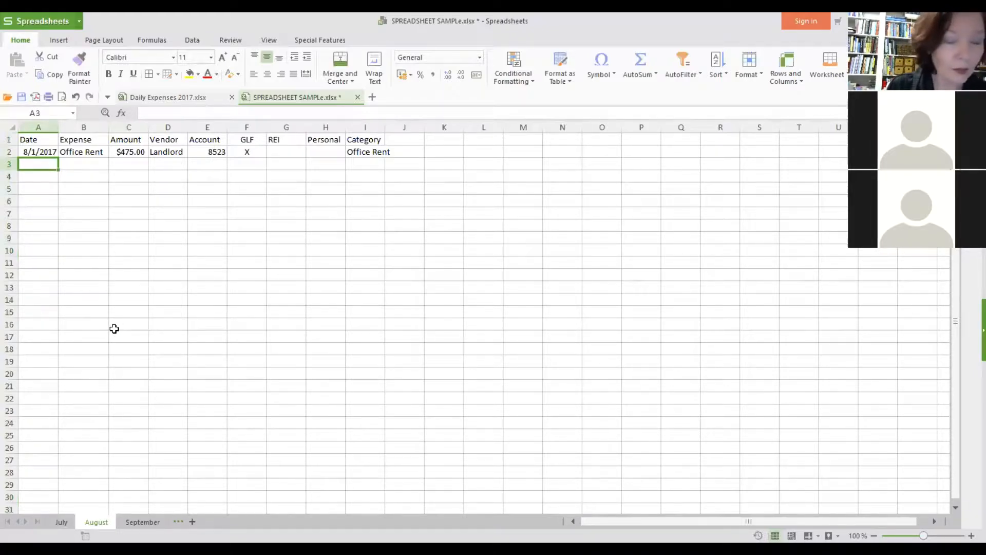
{"action": "type", "text": "8"}
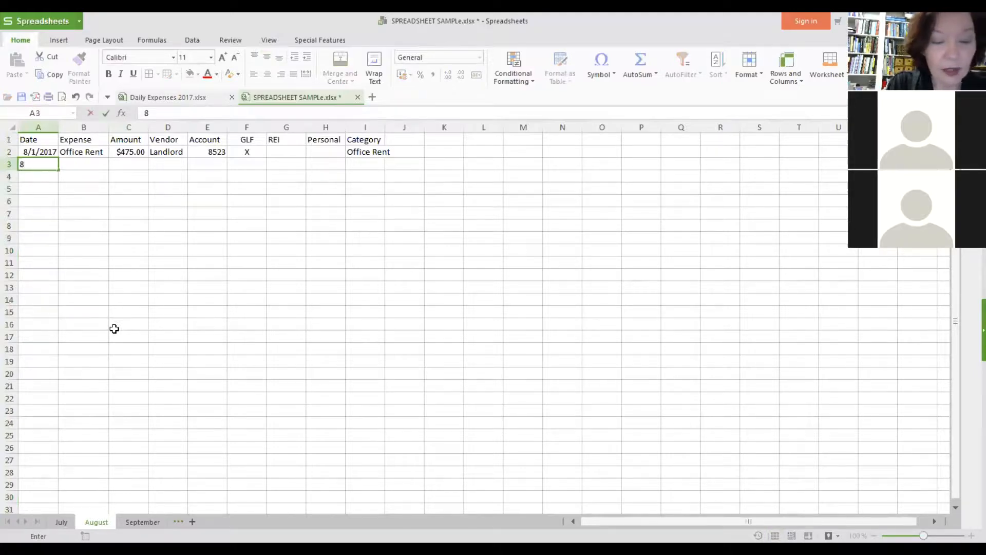
{"action": "type", "text": "//"}
{"action": "key", "text": "BackSpace"}
{"action": "type", "text": "2"}
{"action": "key", "text": "BackSpace"}
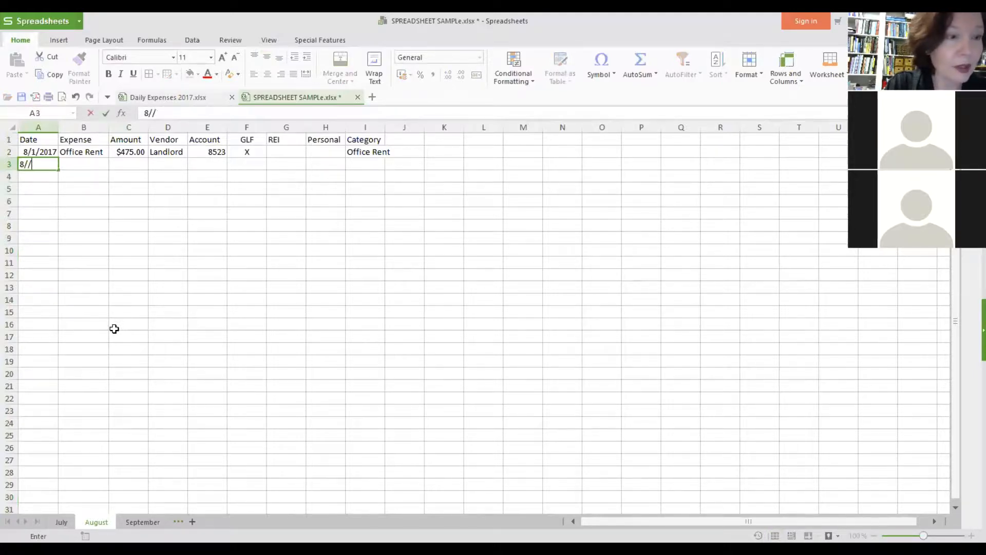
{"action": "type", "text": "2"}
{"action": "type", "text": "/2017"}
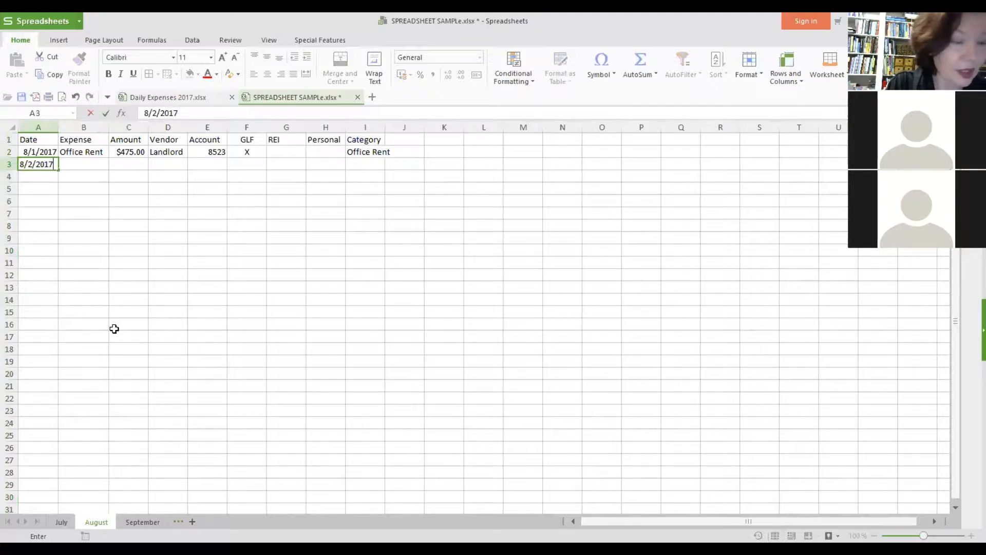
{"action": "key", "text": "Tab"}
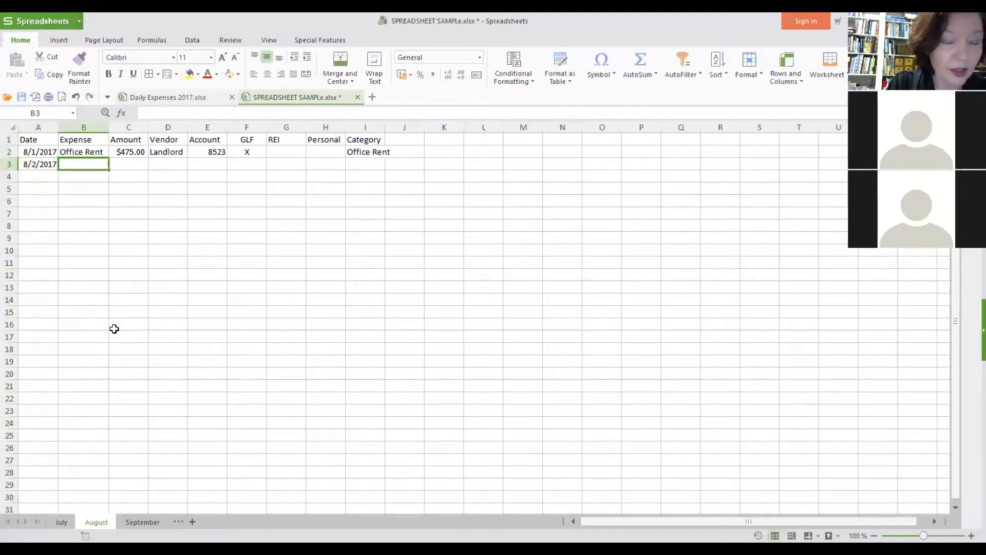
{"action": "type", "text": "Gasoline"}
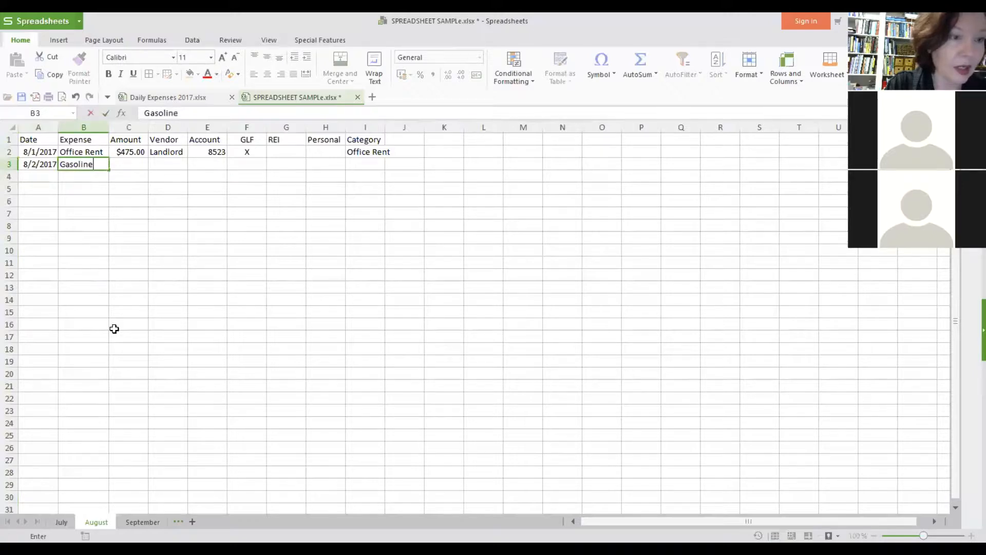
{"action": "key", "text": "Tab"}
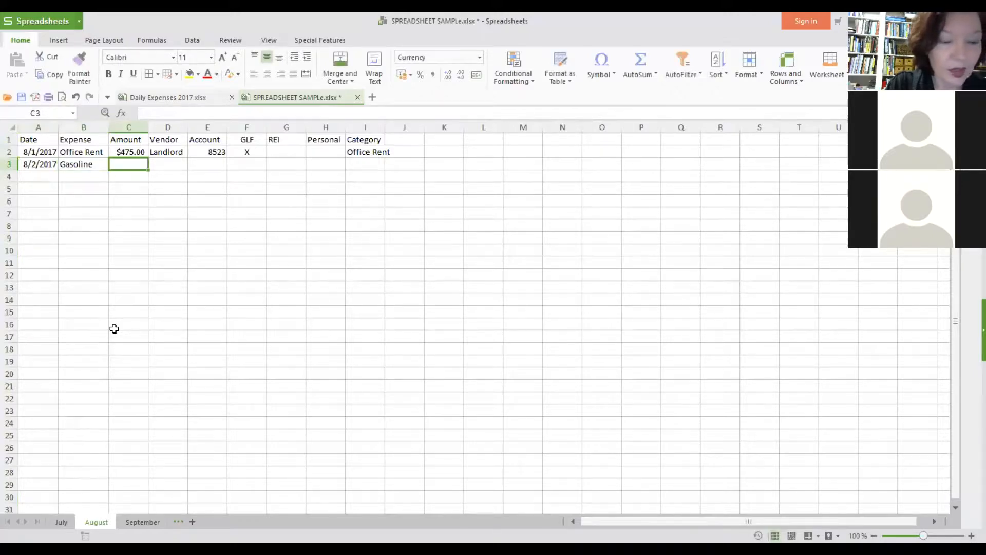
Step: Fill in the gasoline row with amount 20 in C3, vendor Mobil in D3 and the account number in E3
{"action": "type", "text": "20"}
{"action": "key", "text": "Tab"}
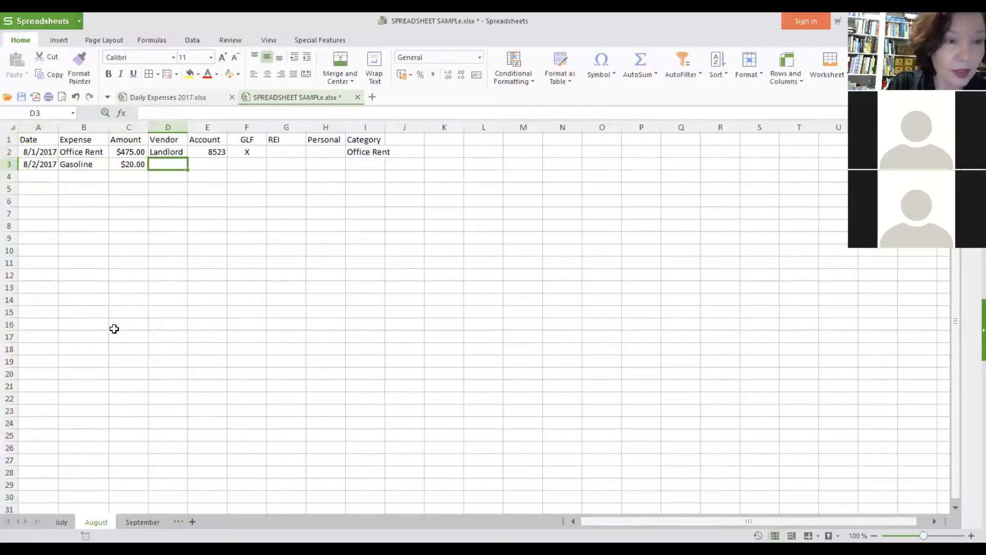
{"action": "type", "text": "Mobil"}
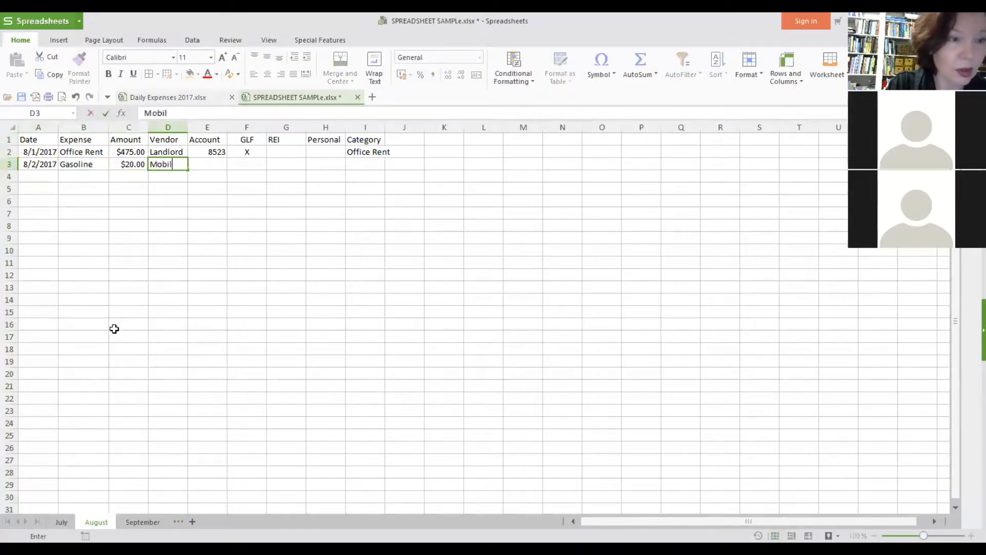
{"action": "key", "text": "Tab"}
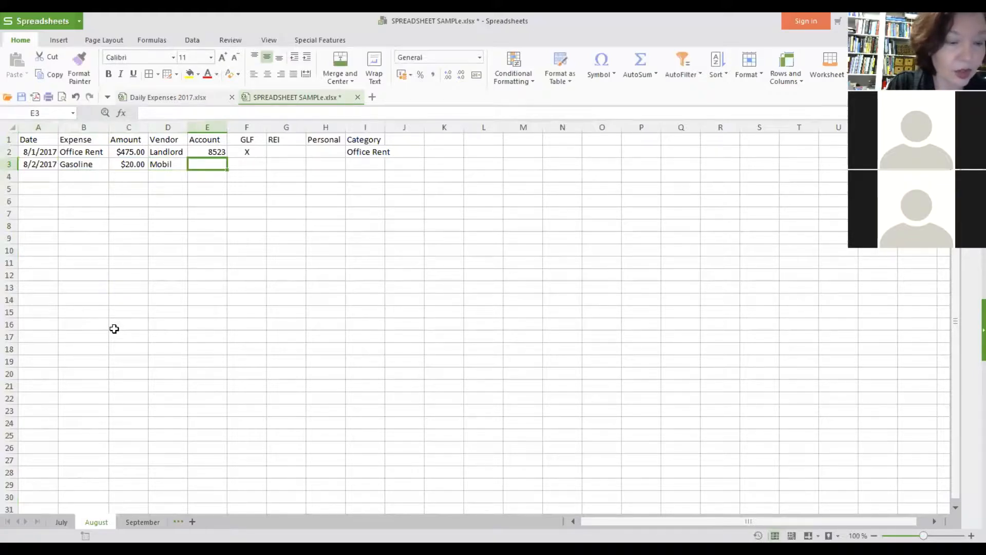
{"action": "type", "text": "2345"}
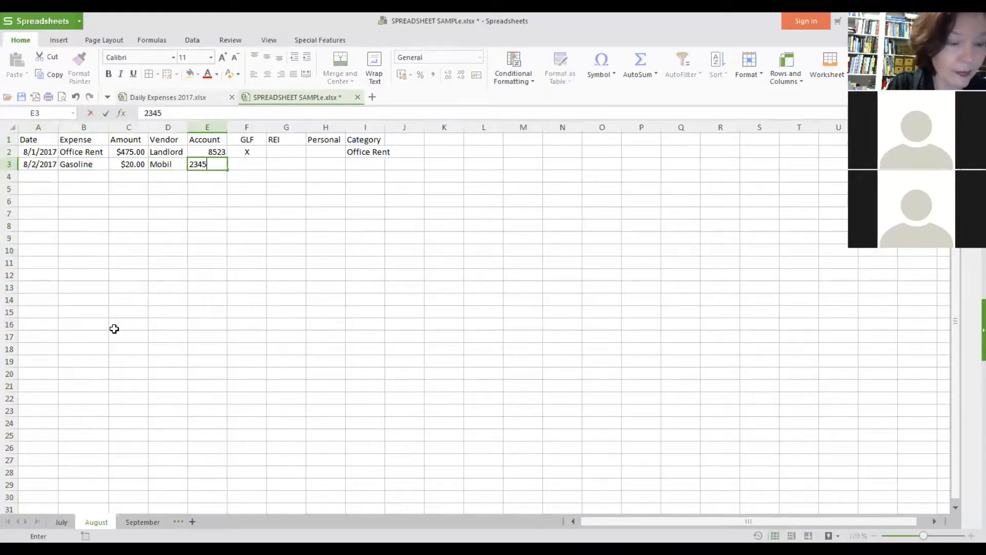
Step: Mark the gasoline row with an X under Personal in H3 and centre the contents of column H
{"action": "key", "text": "Tab"}
{"action": "key", "text": "Tab"}
{"action": "key", "text": "Tab"}
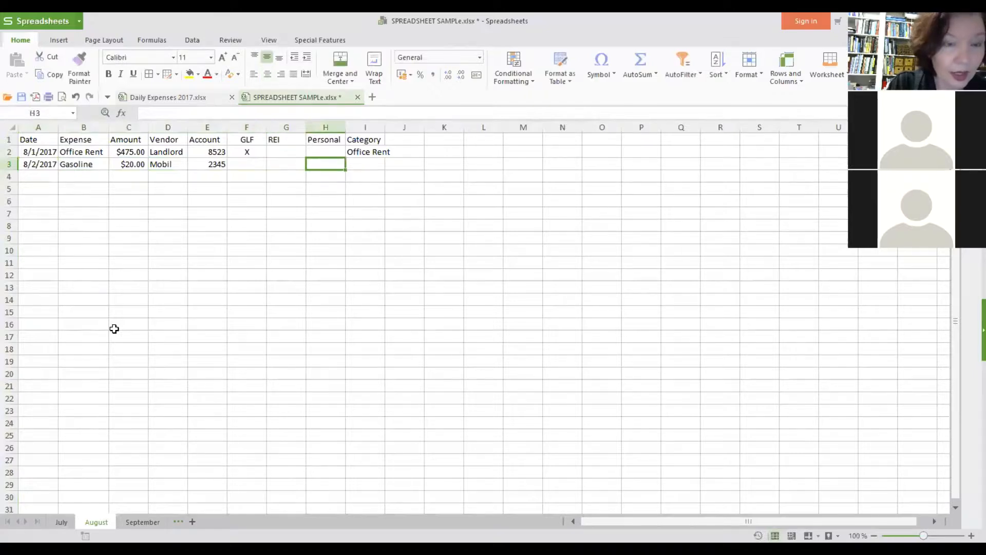
{"action": "type", "text": "X"}
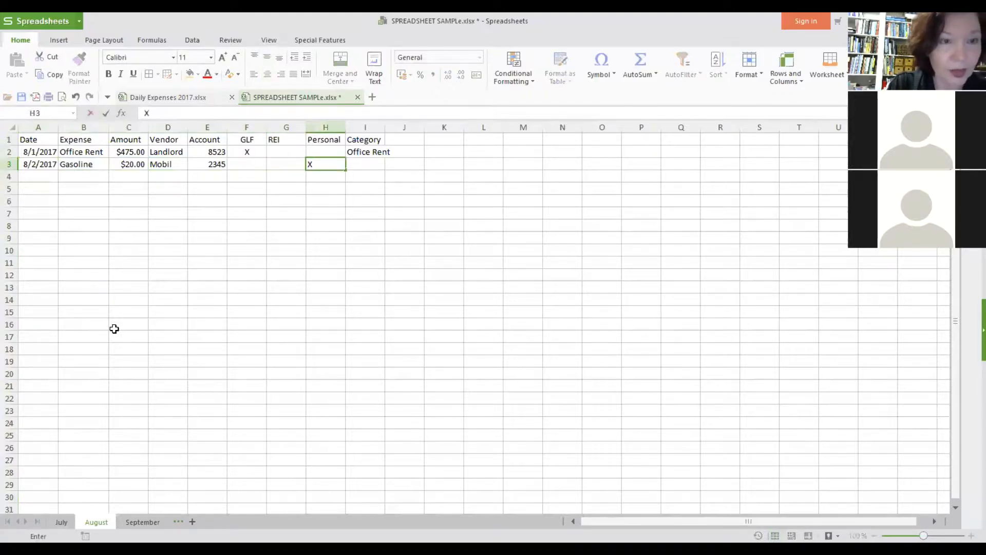
{"action": "left_click", "coordinate": [325, 125]}
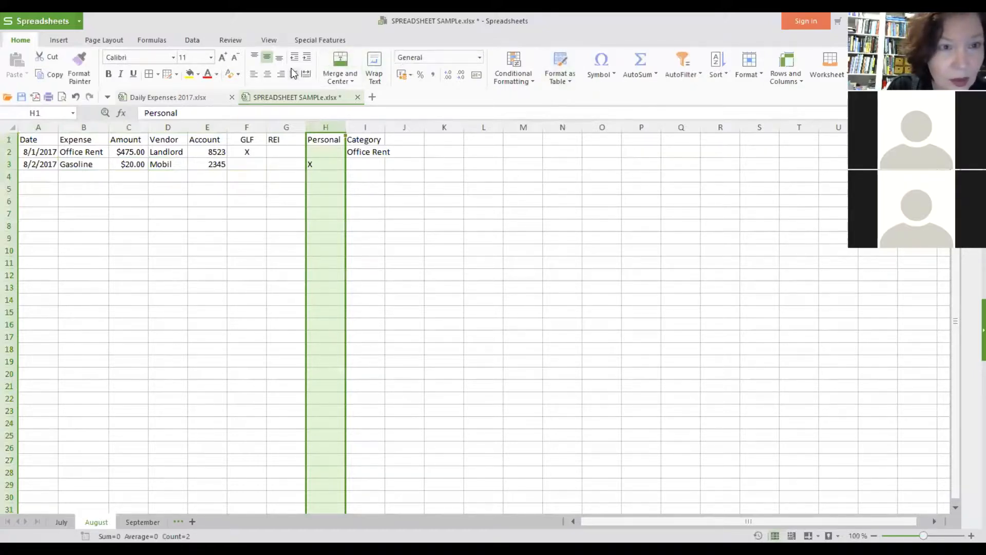
{"action": "left_click", "coordinate": [267, 73]}
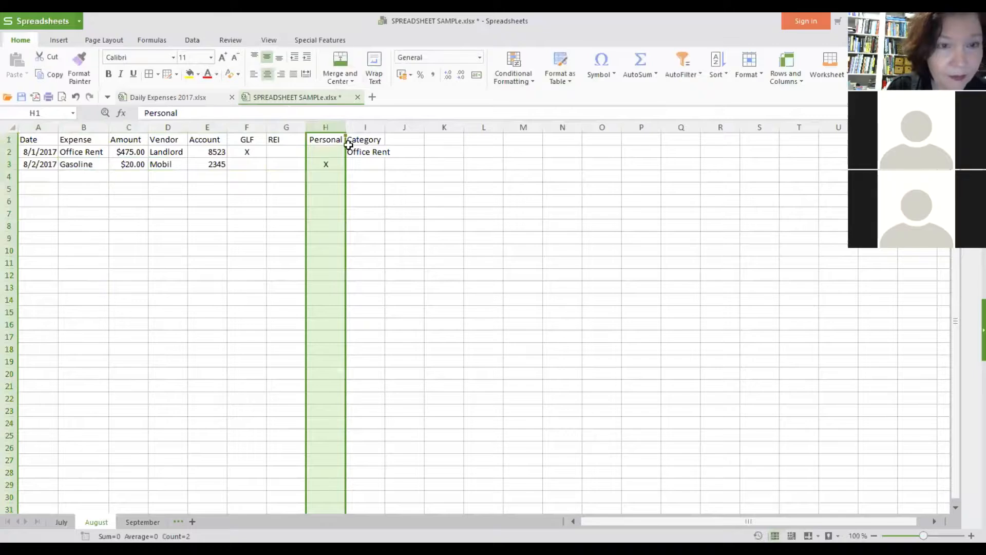
Step: Enter Gasoline as the category of the second expense in I3
{"action": "left_click", "coordinate": [378, 172]}
{"action": "left_click", "coordinate": [375, 163]}
{"action": "type", "text": "Gasoline"}
{"action": "scroll", "coordinate": [375, 163], "scroll_direction": "down", "scroll_amount": 2}
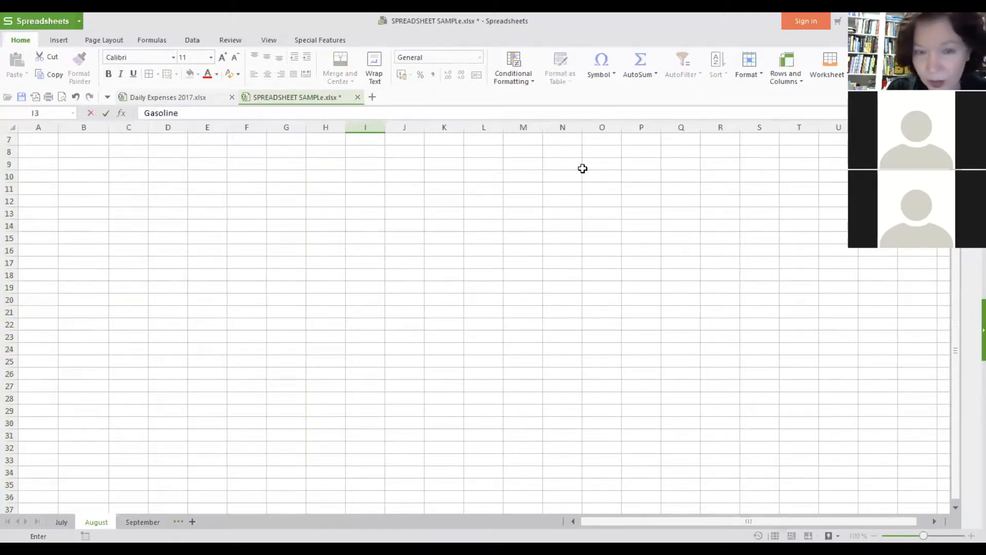
{"action": "scroll", "coordinate": [954, 341], "scroll_direction": "up", "scroll_amount": 2}
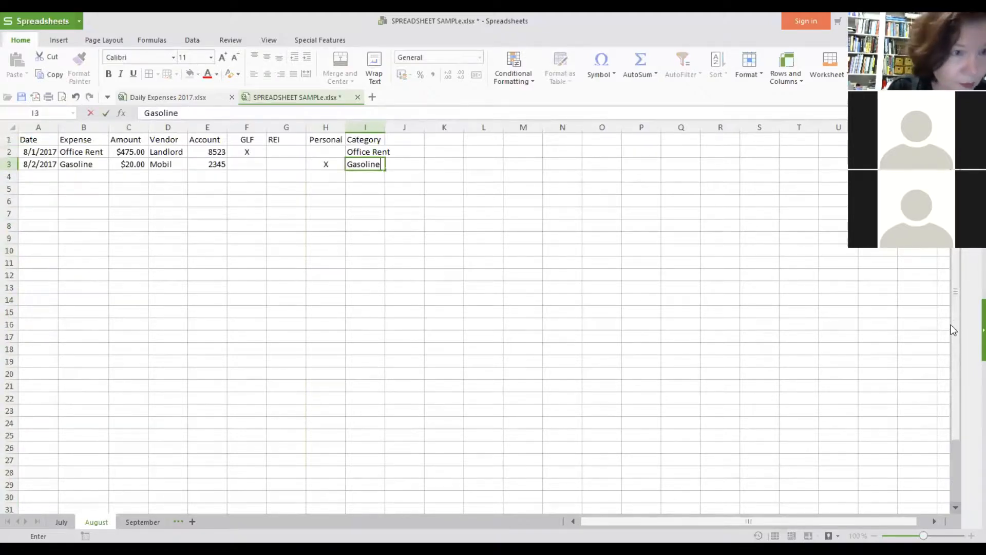
Step: Start the third expense row with the date 8/3/2017 in A4 and the expense Networking breakfast in B4
{"action": "left_click", "coordinate": [46, 177]}
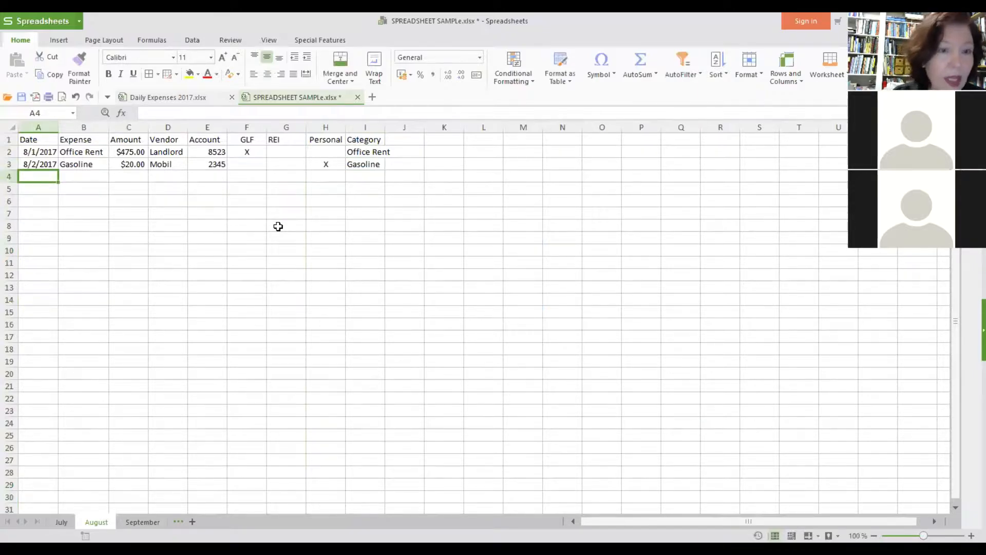
{"action": "left_click", "coordinate": [88, 180]}
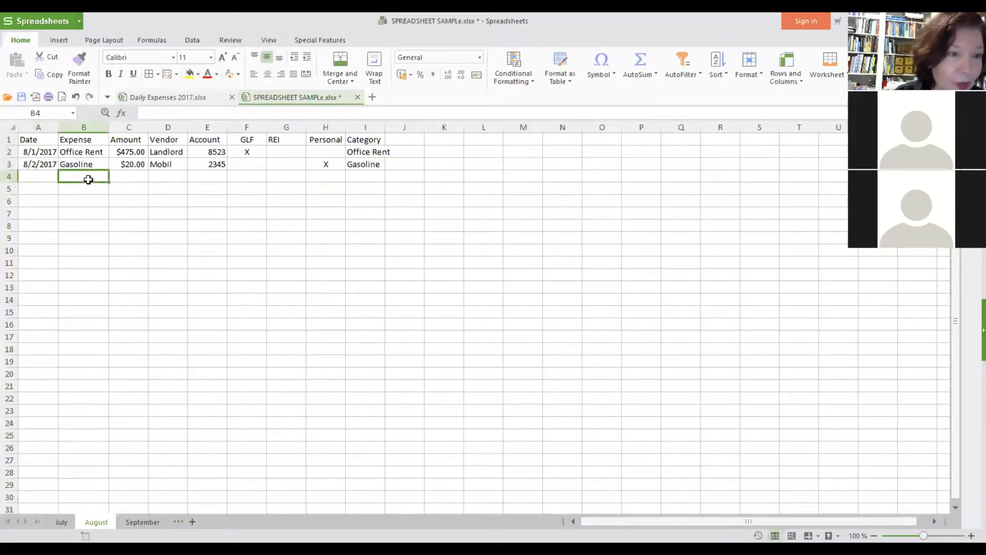
{"action": "left_click", "coordinate": [33, 179]}
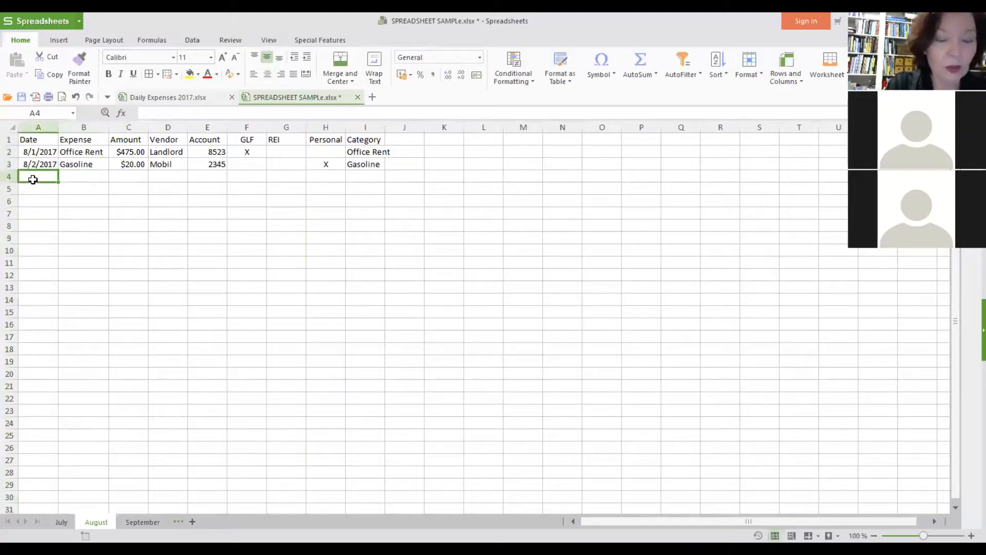
{"action": "type", "text": "8/3/20"}
{"action": "type", "text": "17"}
{"action": "key", "text": "Tab"}
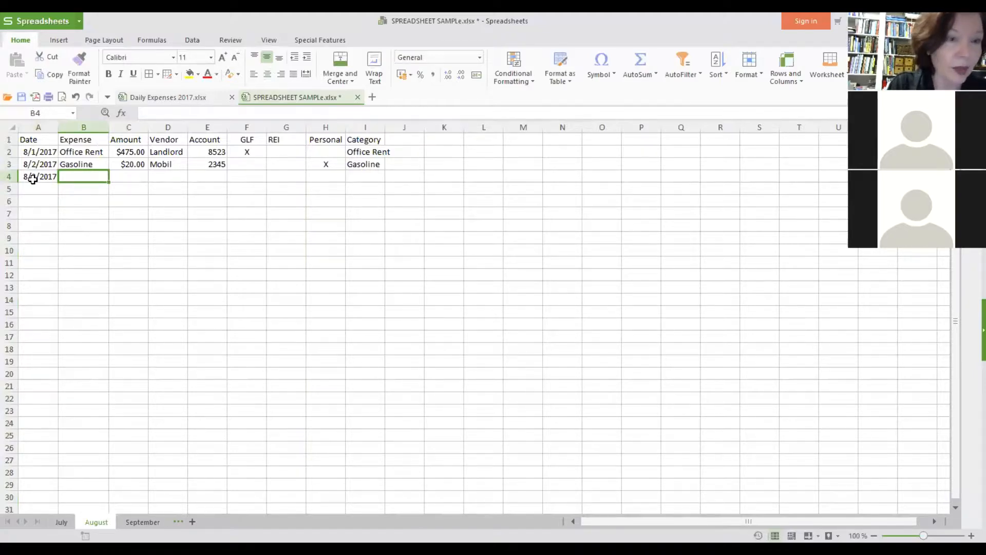
{"action": "type", "text": "Networking break"}
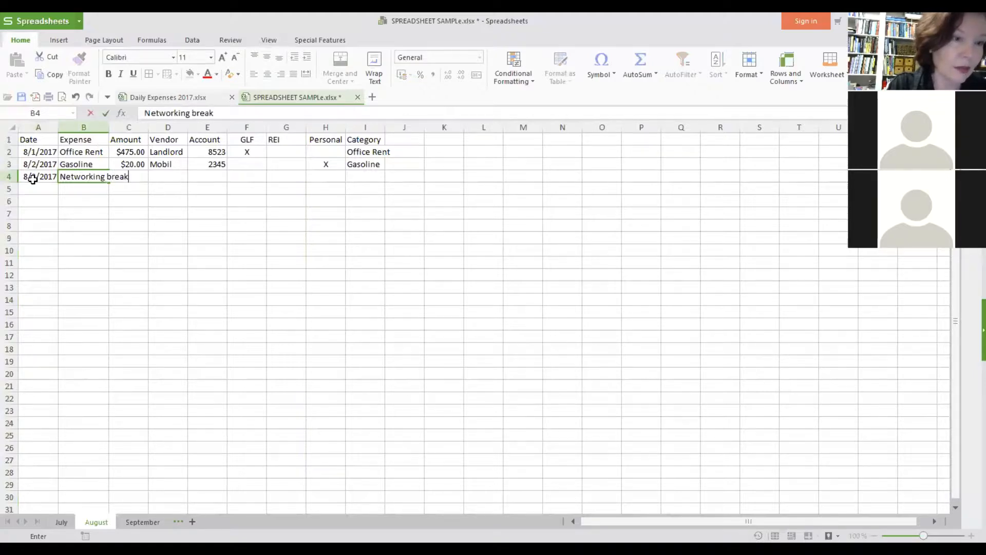
{"action": "type", "text": "fast"}
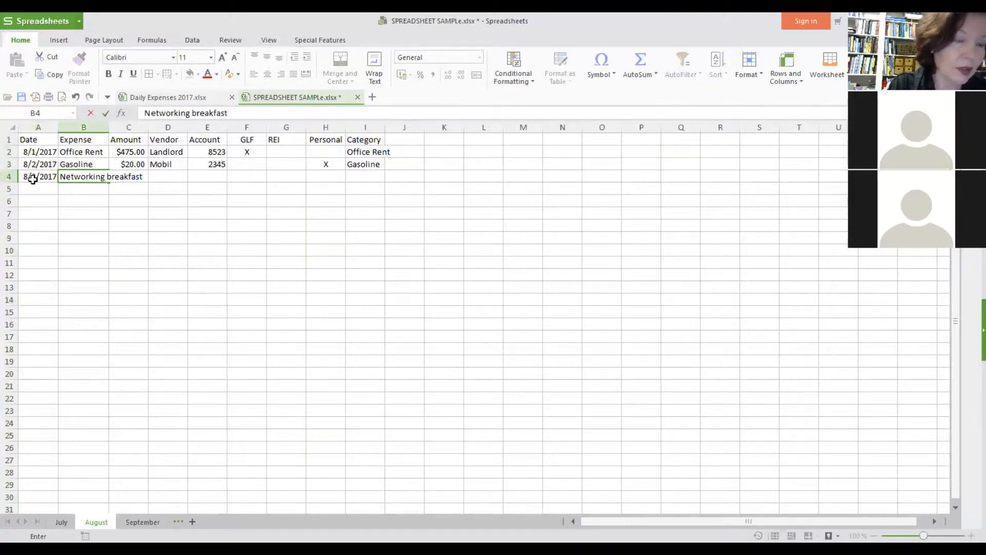
Step: Fill in the networking breakfast row with amount 11.00 in C4, vendor Denny's in D4 and the account number in E4
{"action": "key", "text": "Tab"}
{"action": "type", "text": "11.00"}
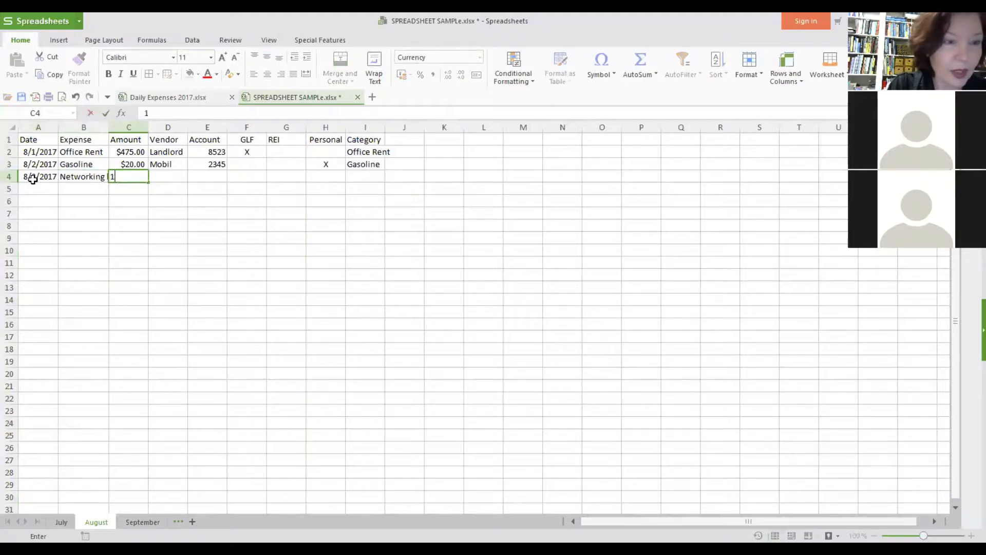
{"action": "key", "text": "Tab"}
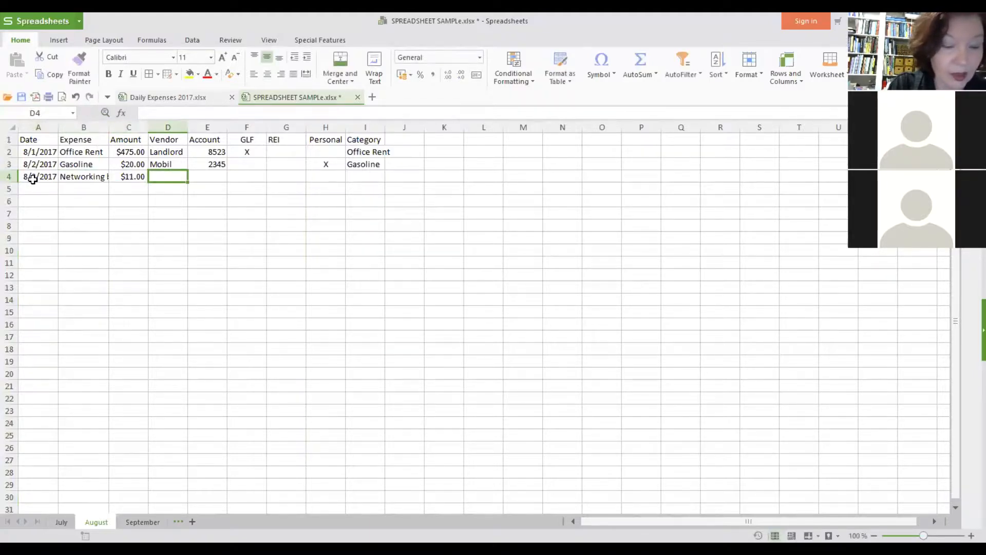
{"action": "type", "text": "Denny's"}
{"action": "key", "text": "Tab"}
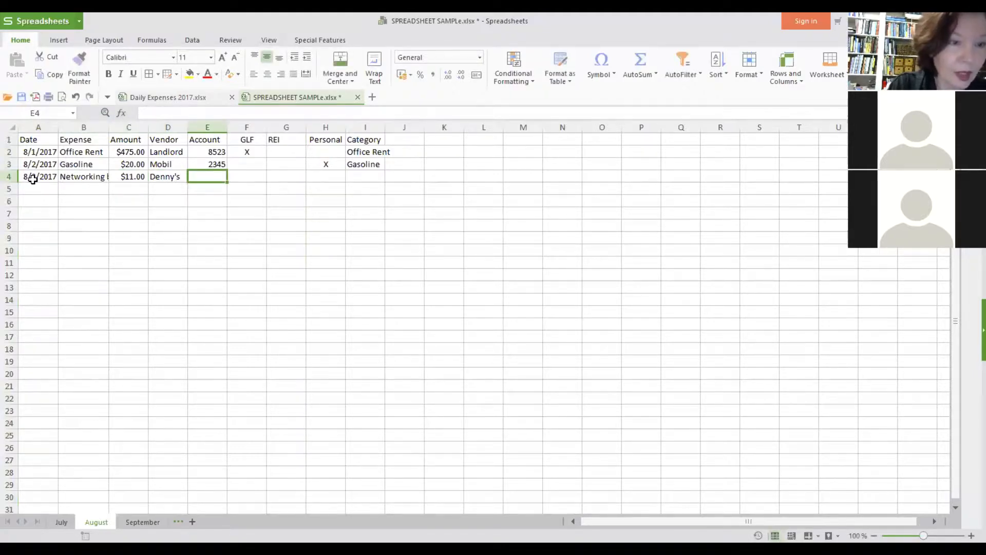
{"action": "type", "text": "8523"}
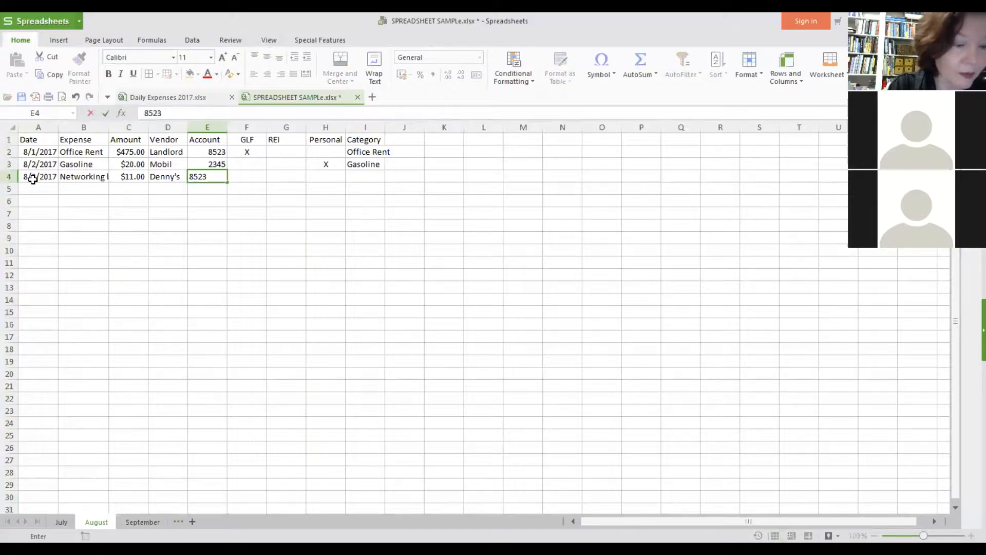
{"action": "key", "text": "Tab"}
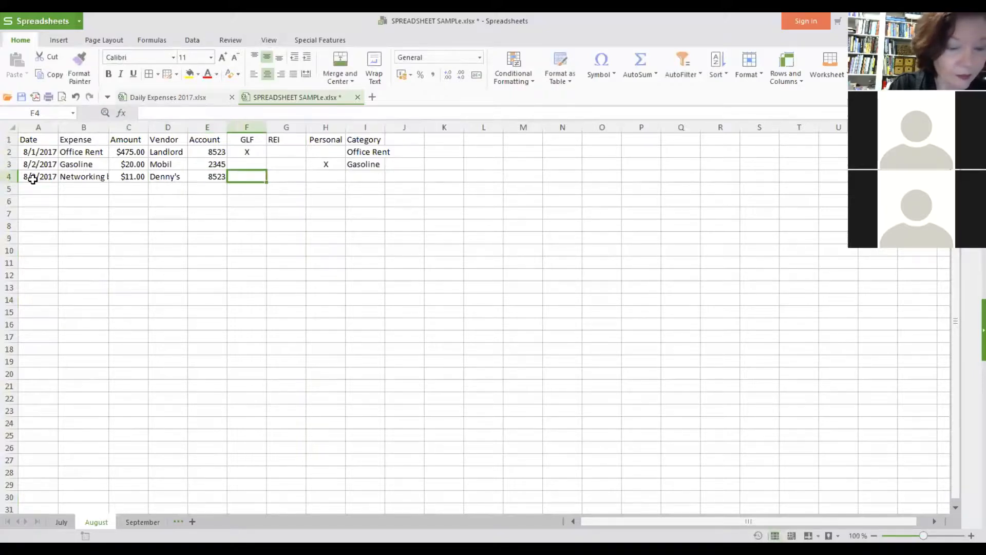
Step: Mark the networking breakfast row with an X under GLF in F4 and fit the Expense column's width to its text
{"action": "type", "text": "X"}
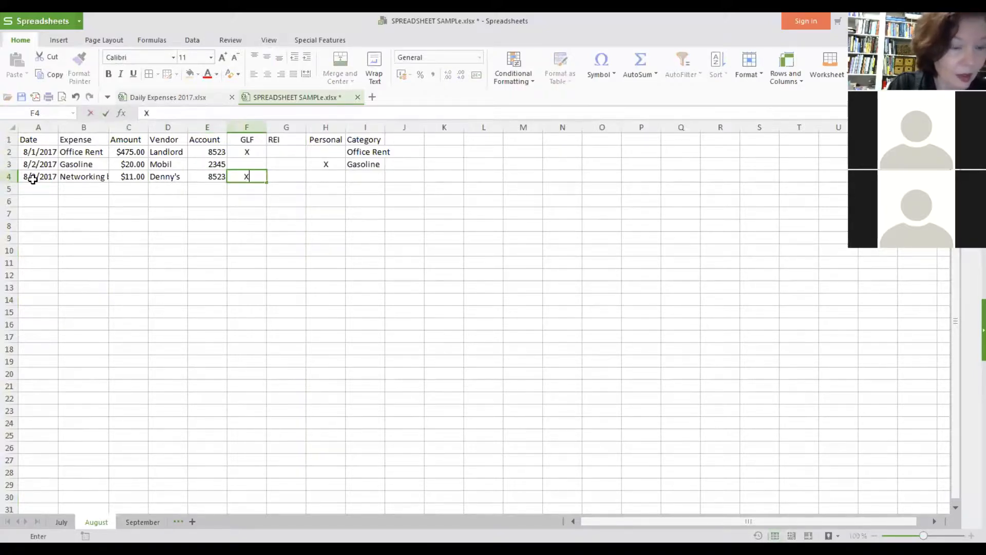
{"action": "key", "text": "Tab"}
{"action": "key", "text": "Tab"}
{"action": "key", "text": "Tab"}
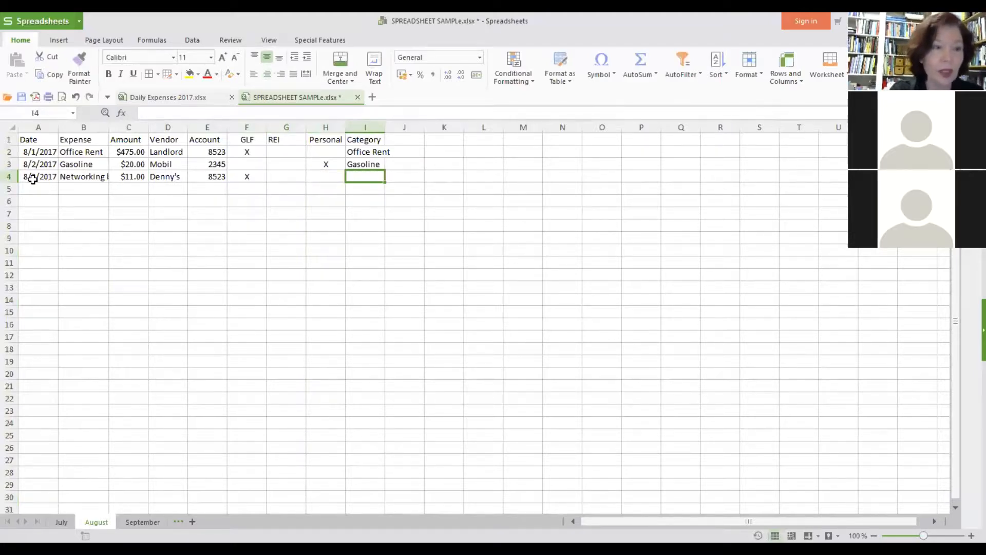
{"action": "double_click", "coordinate": [109, 126]}
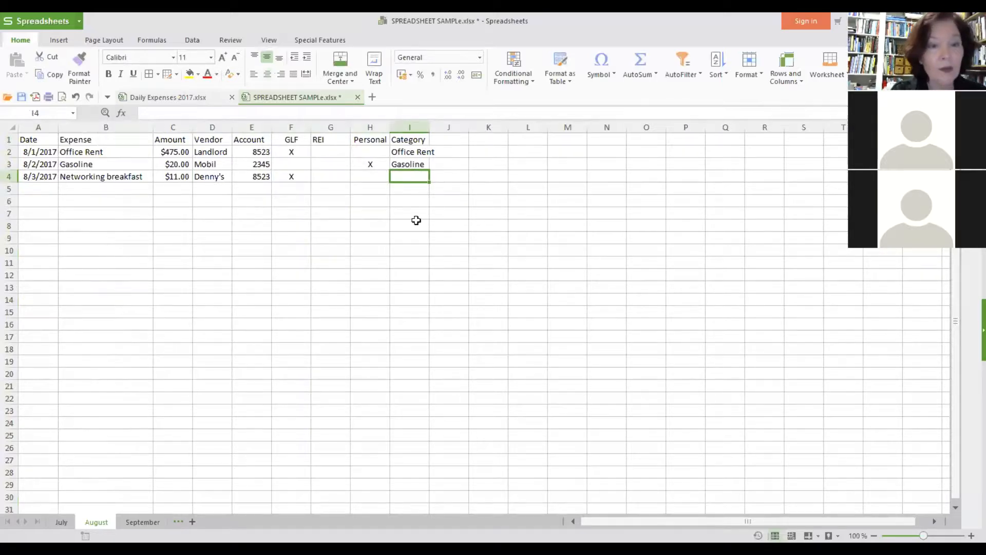
Step: Enter Advertising - networking as the category of the third expense in I4 and widen the Category column slightly
{"action": "type", "text": "Advertising -"}
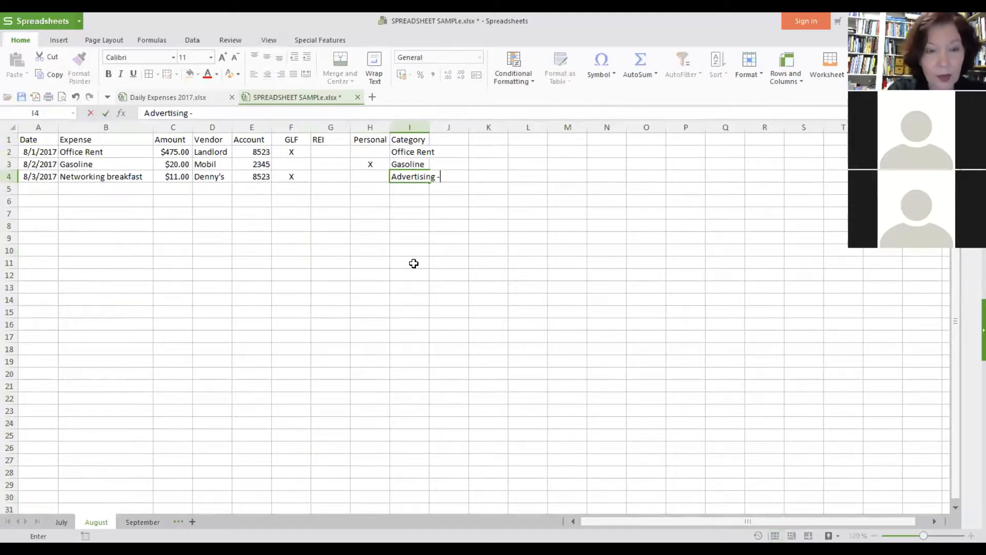
{"action": "type", "text": " networking"}
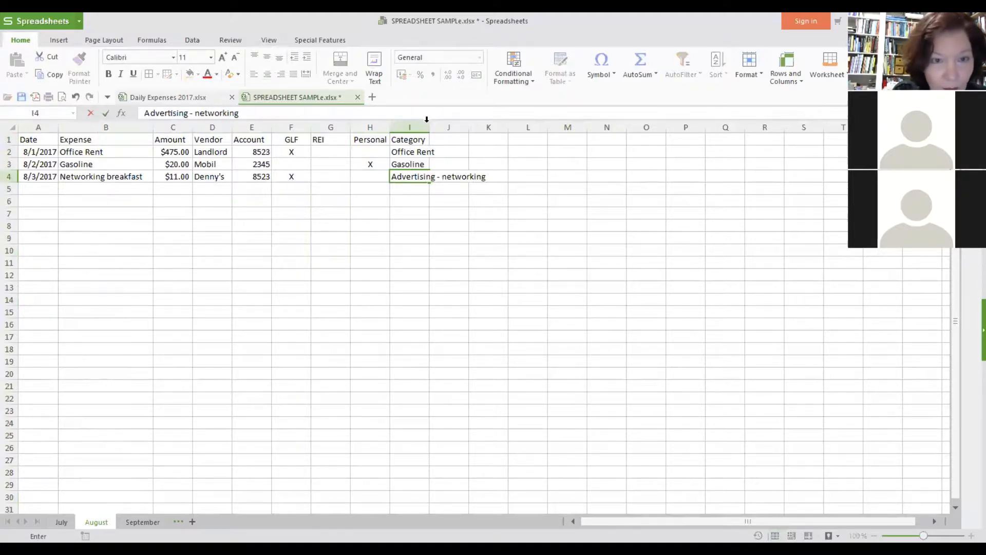
{"action": "left_click_drag", "start_coordinate": [430, 126], "coordinate": [430, 125]}
{"action": "left_click", "coordinate": [47, 187]}
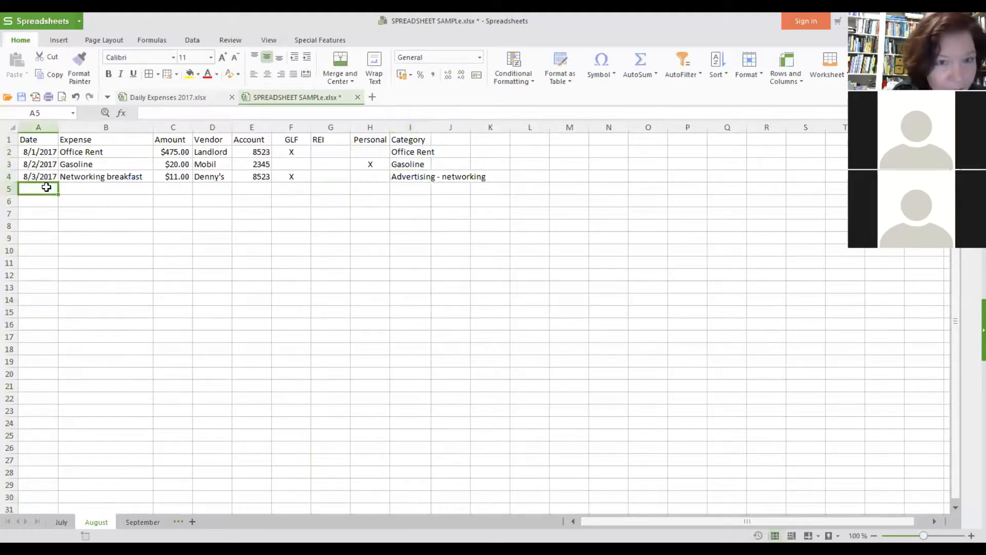
{"action": "left_click", "coordinate": [88, 188]}
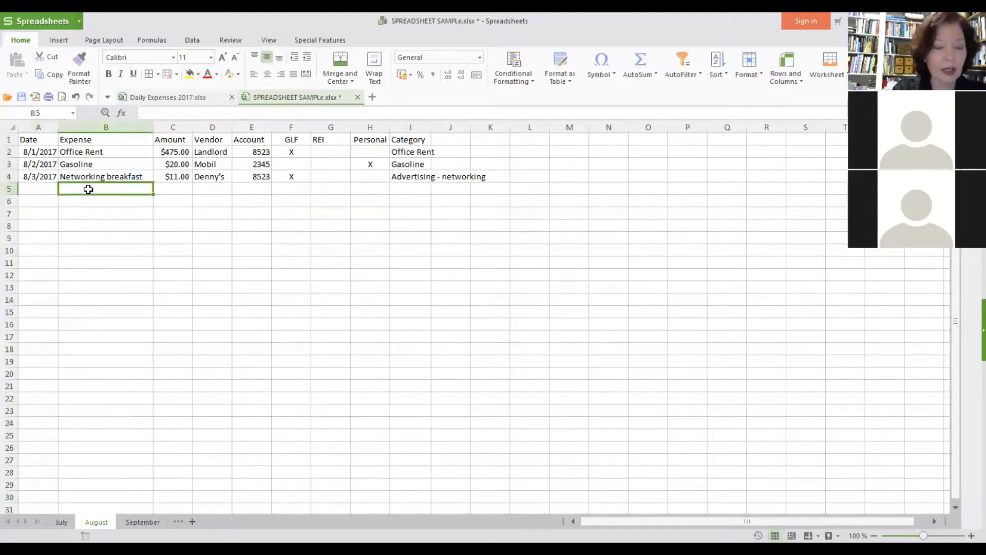
Step: Start the fourth expense row with the expense Book in B5 and the vendor Amazon in D5
{"action": "type", "text": "Book"}
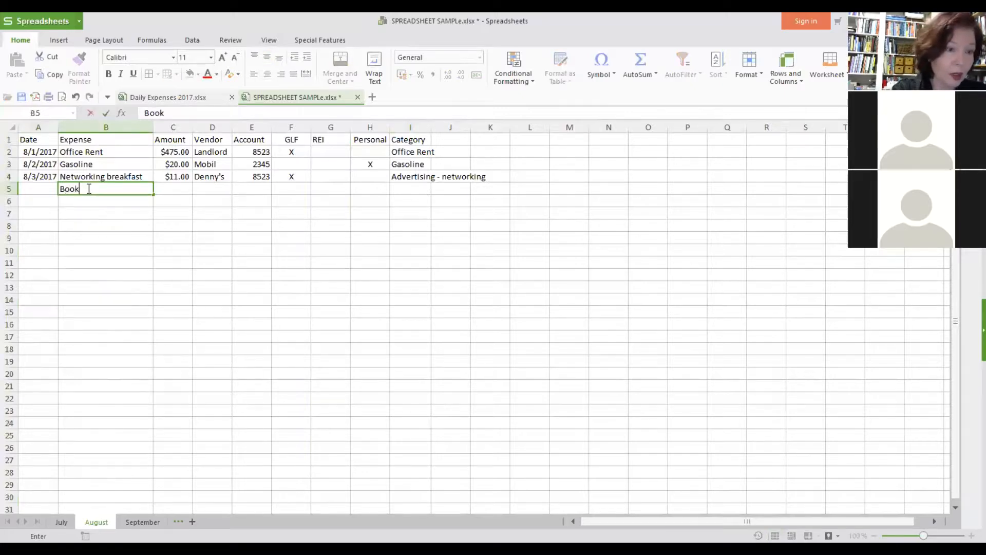
{"action": "key", "text": "Tab"}
{"action": "key", "text": "Tab"}
{"action": "type", "text": "Amazon"}
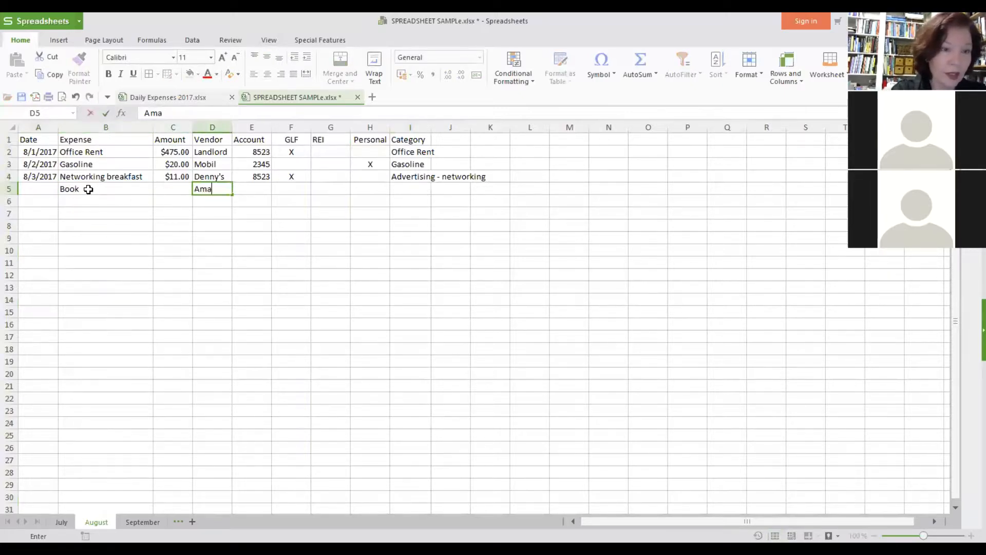
Step: Enter Education - book as the category of the book expense in I5
{"action": "key", "text": "Tab"}
{"action": "key", "text": "Tab"}
{"action": "key", "text": "Tab"}
{"action": "key", "text": "Tab"}
{"action": "key", "text": "Tab"}
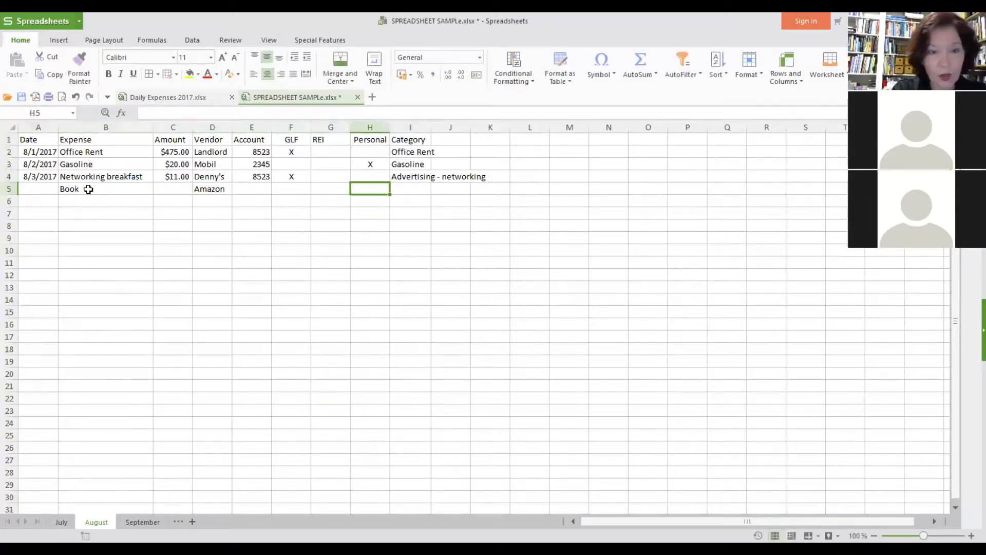
{"action": "type", "text": "Education"}
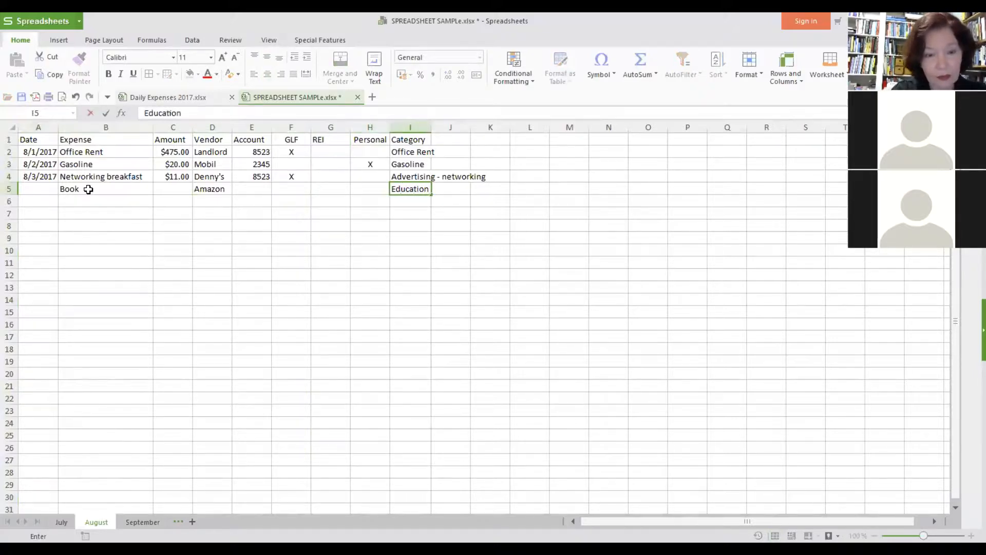
{"action": "type", "text": " - book"}
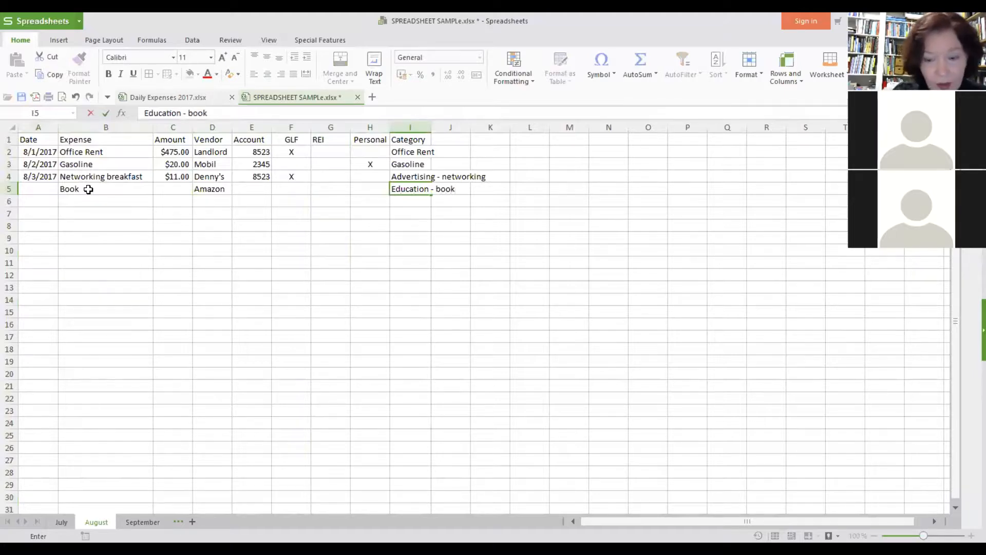
{"action": "key", "text": "Return"}
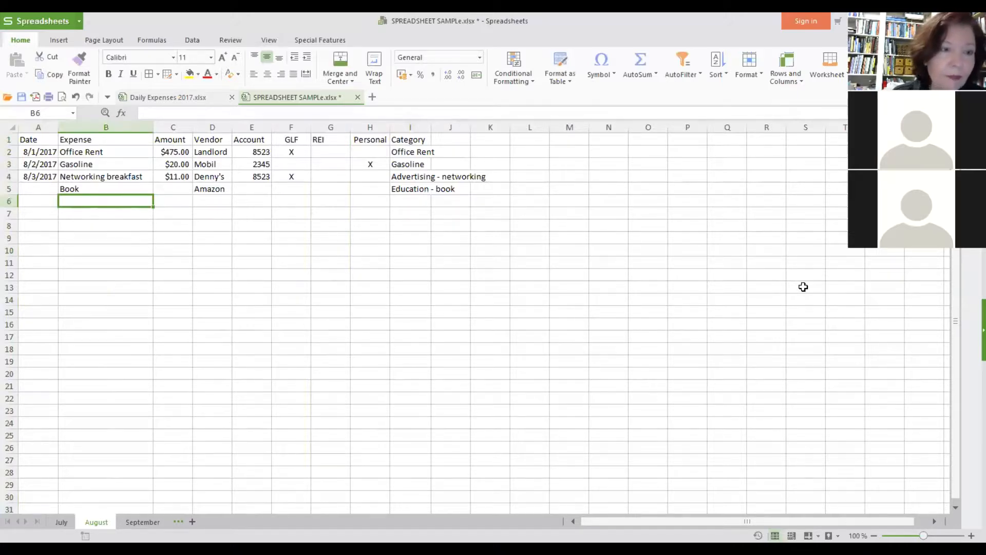
Step: Enter the date 8/4/17 for the book expense in A5
{"action": "left_click", "coordinate": [44, 191]}
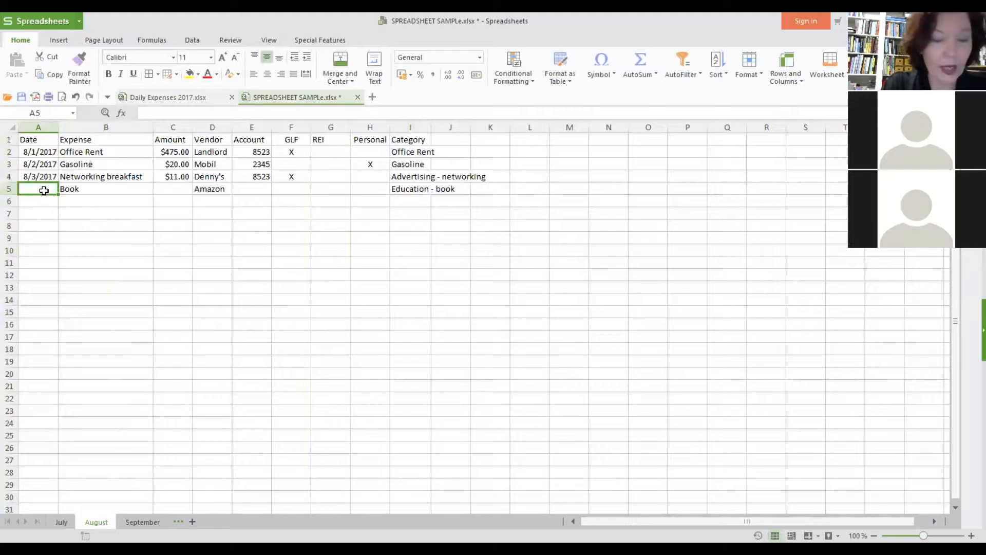
{"action": "type", "text": "/"}
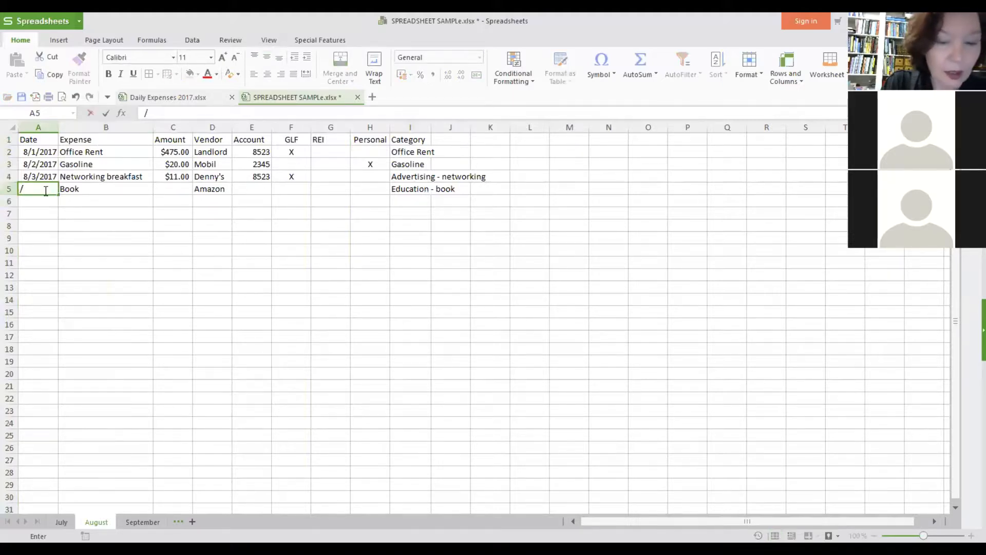
{"action": "type", "text": "8/4"}
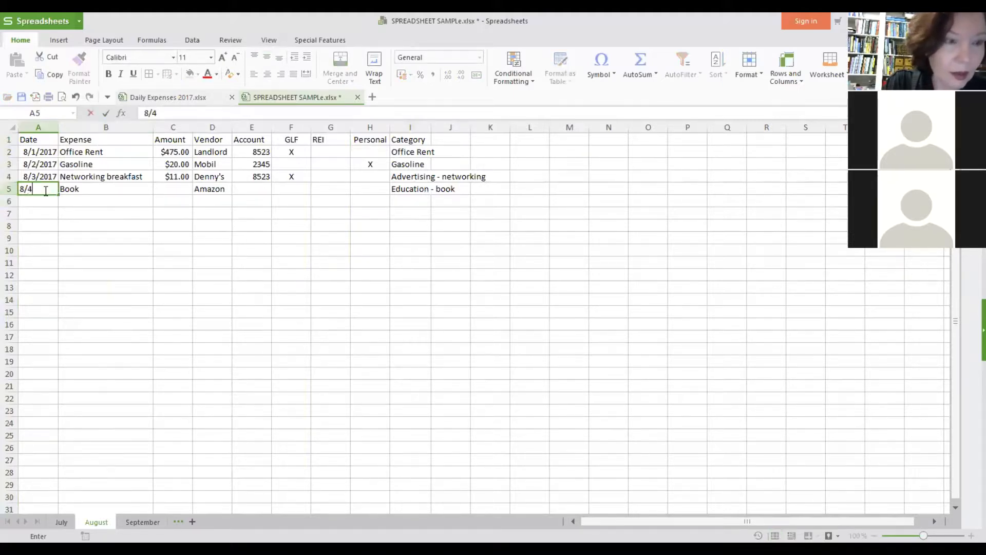
{"action": "type", "text": "/17"}
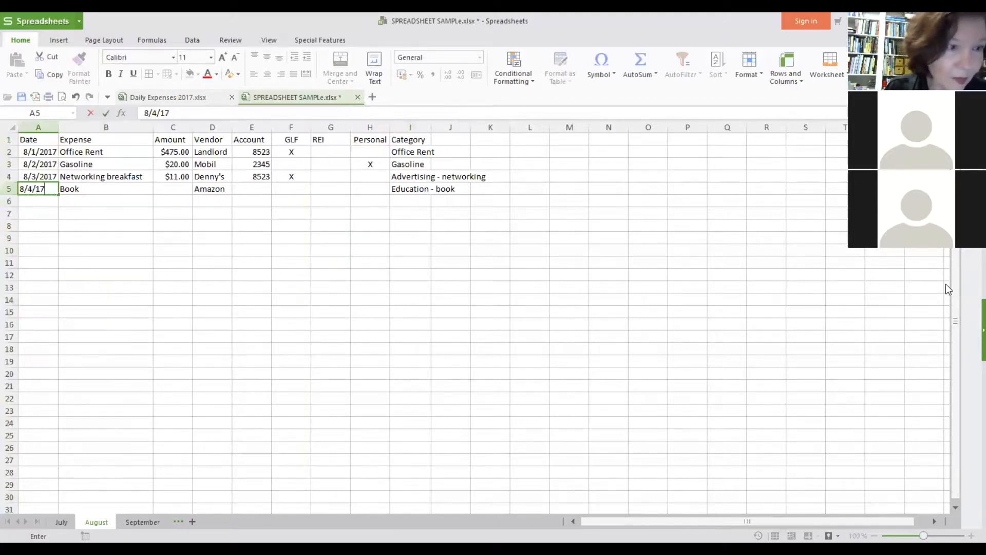
{"action": "key", "text": "Return"}
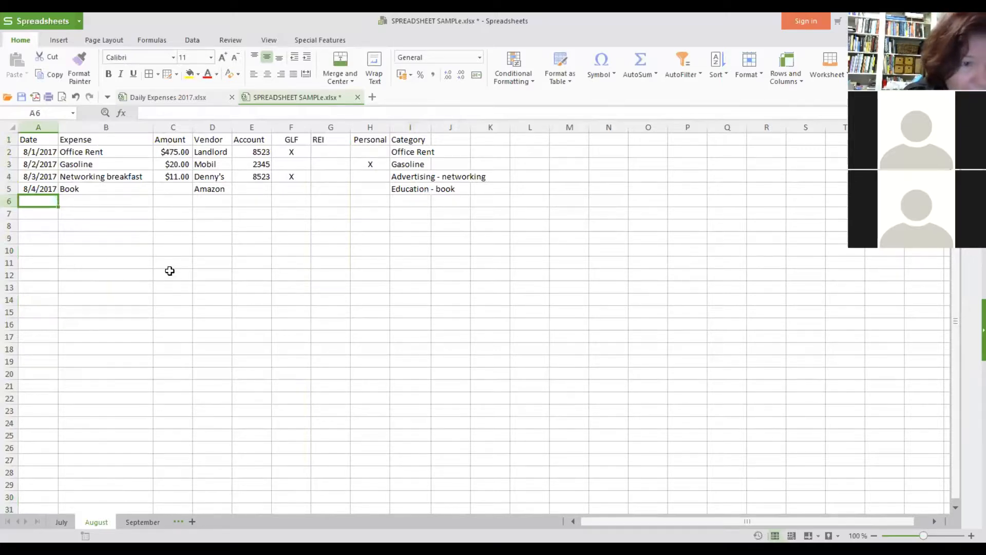
Step: Total the amounts in C2:C13 into C14 with AutoSum and clear the total again
{"action": "left_click", "coordinate": [171, 300]}
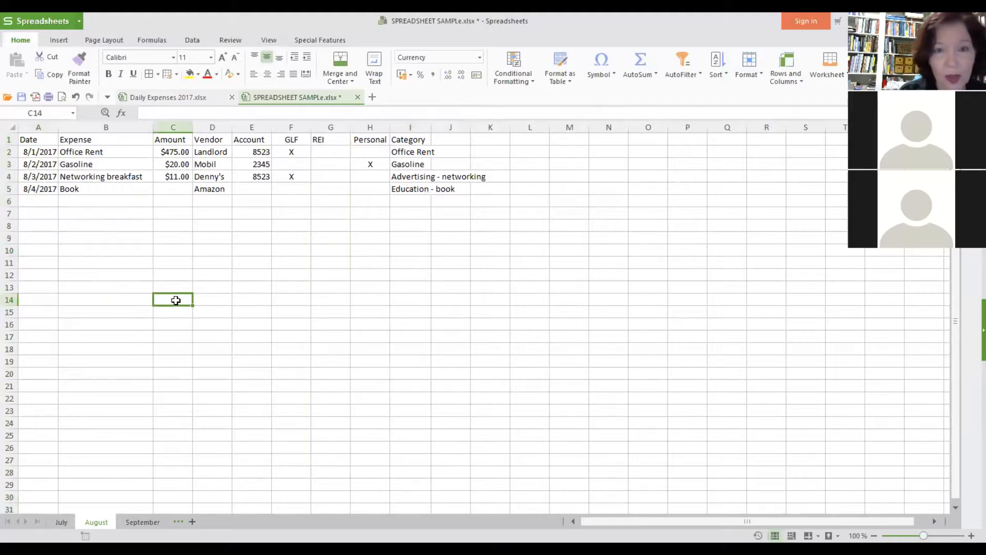
{"action": "left_click_drag", "start_coordinate": [175, 294], "coordinate": [168, 150]}
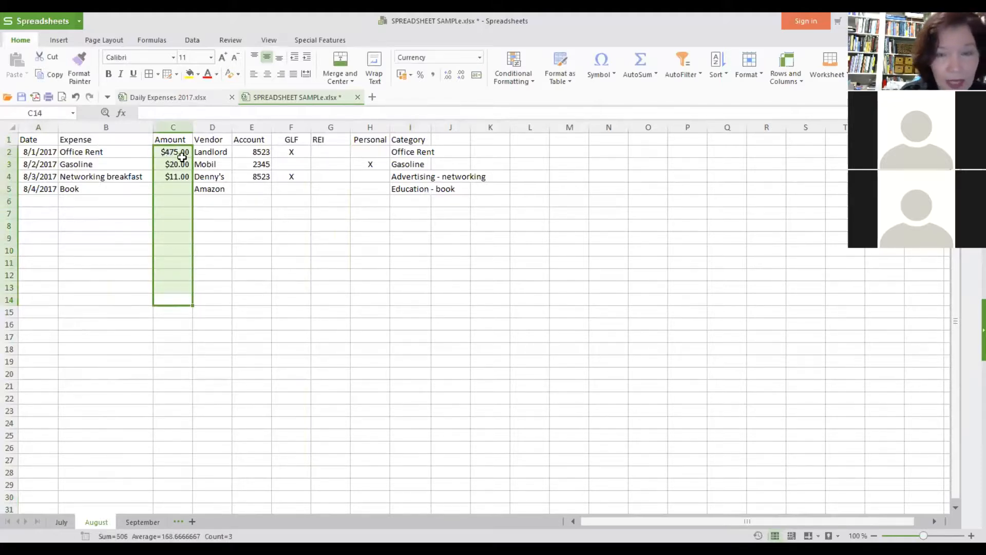
{"action": "left_click", "coordinate": [641, 60]}
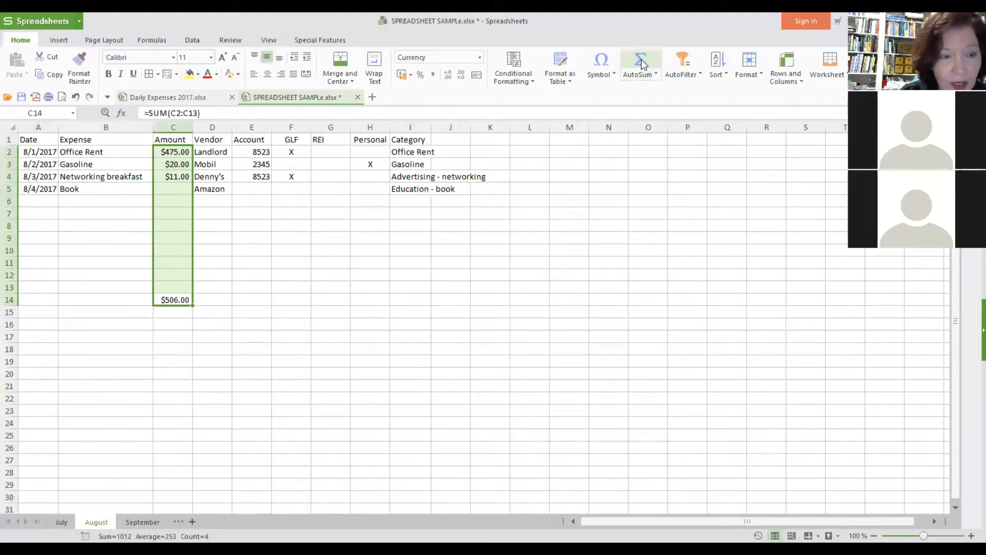
{"action": "left_click", "coordinate": [185, 302]}
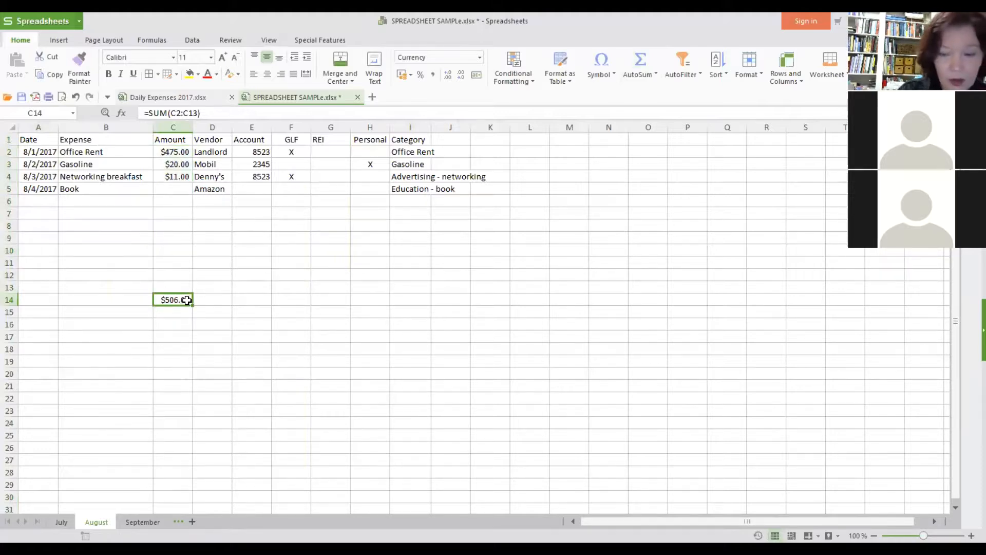
{"action": "key", "text": "BackSpace"}
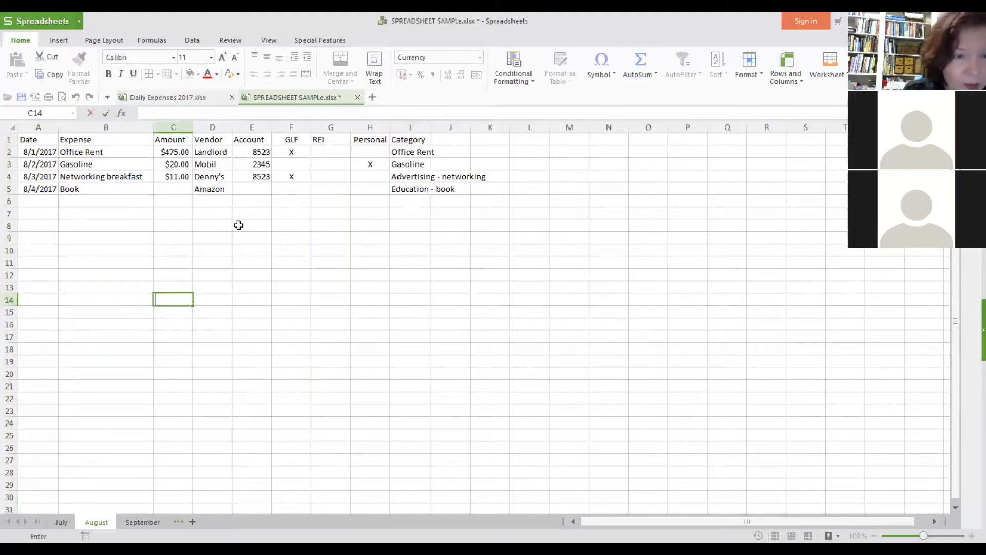
Step: Complete the book row with amount 5.00 in C5, the account number in E5 and an X under GLF in F5
{"action": "left_click", "coordinate": [180, 189]}
{"action": "type", "text": "5"}
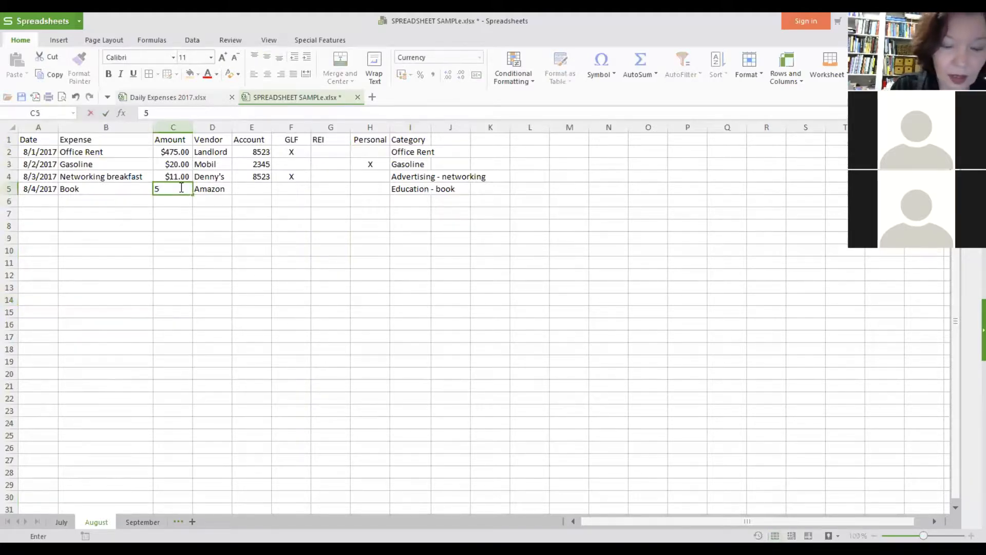
{"action": "type", "text": ".00"}
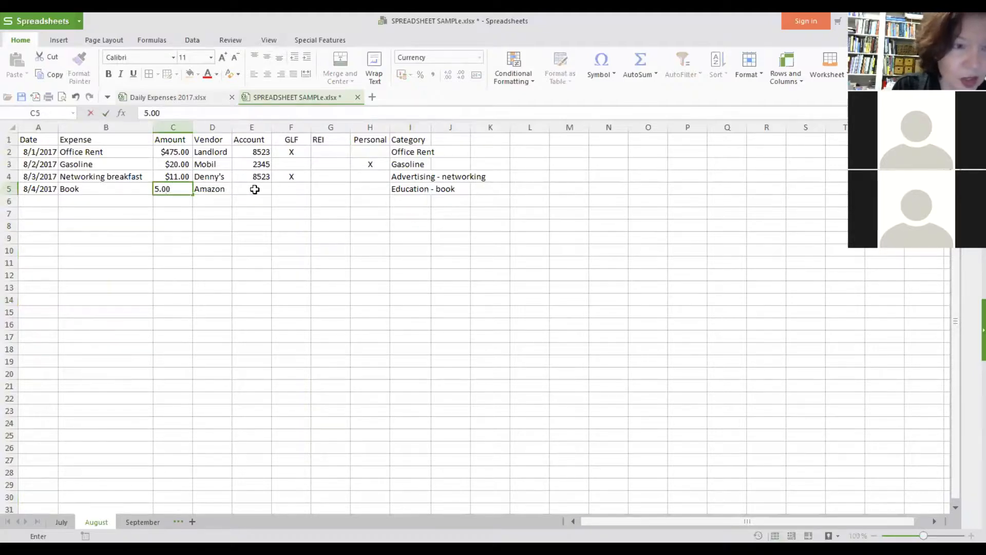
{"action": "left_click", "coordinate": [254, 189]}
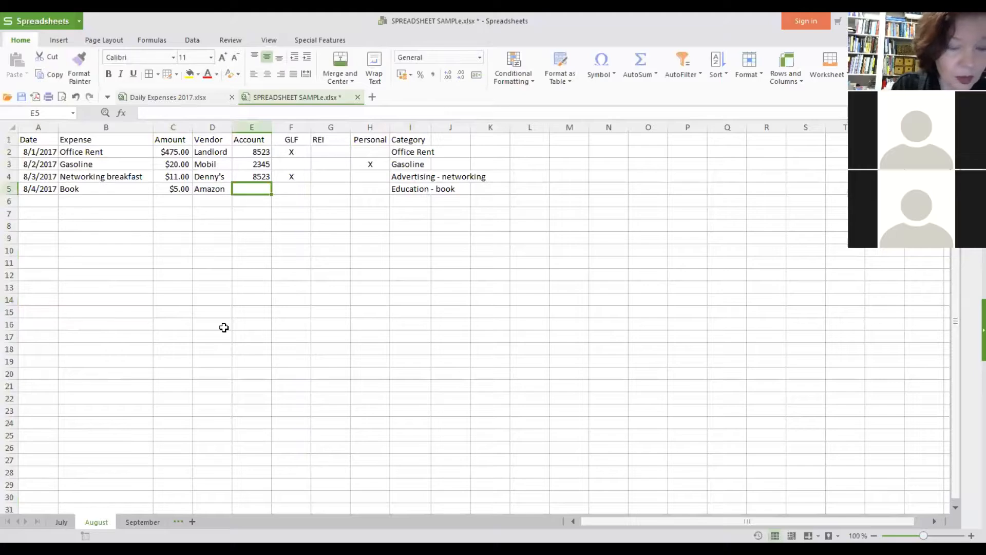
{"action": "type", "text": "8523"}
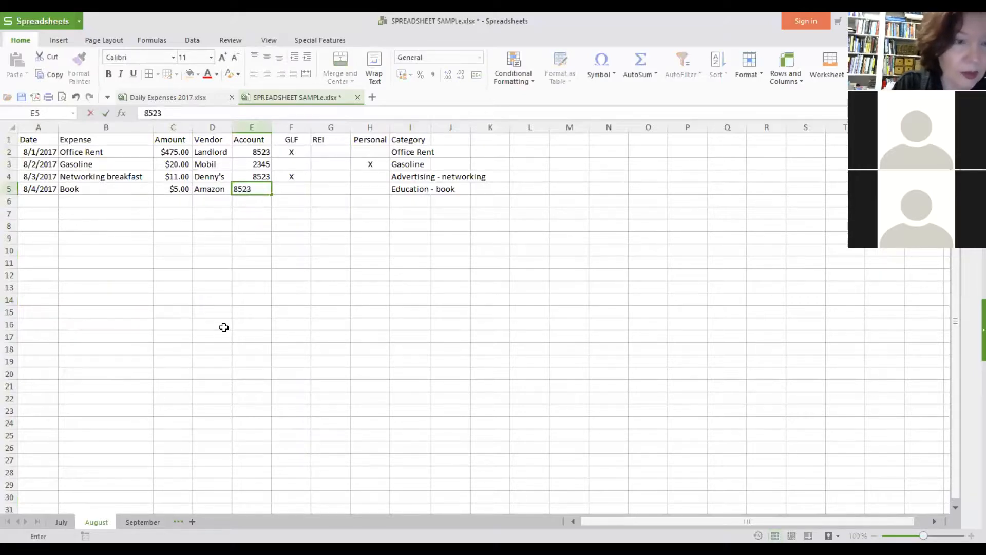
{"action": "key", "text": "Tab"}
{"action": "type", "text": "X"}
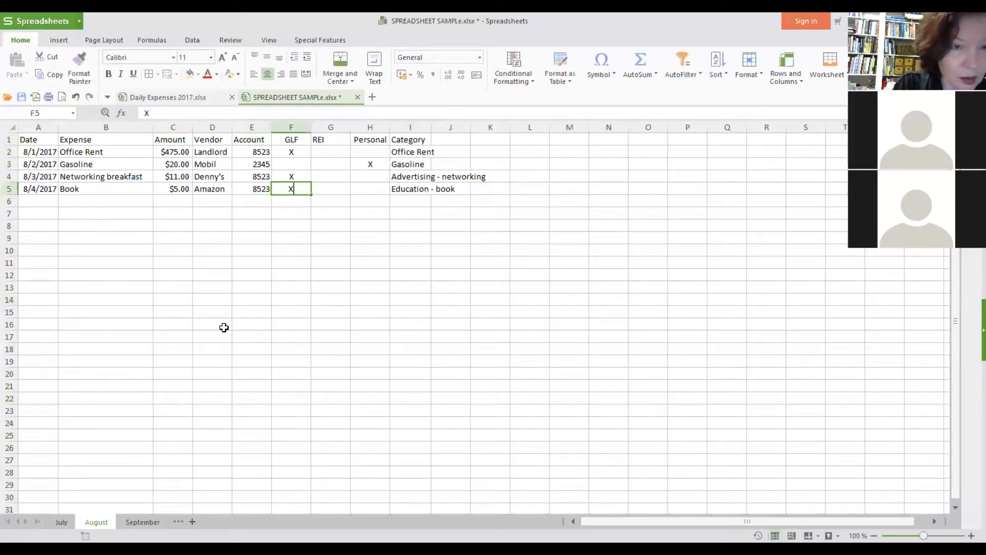
Step: Start the fifth expense row with the date 8/5/17 in A6 and the expense makeup in B6
{"action": "left_click", "coordinate": [40, 201]}
{"action": "type", "text": "8/5/17"}
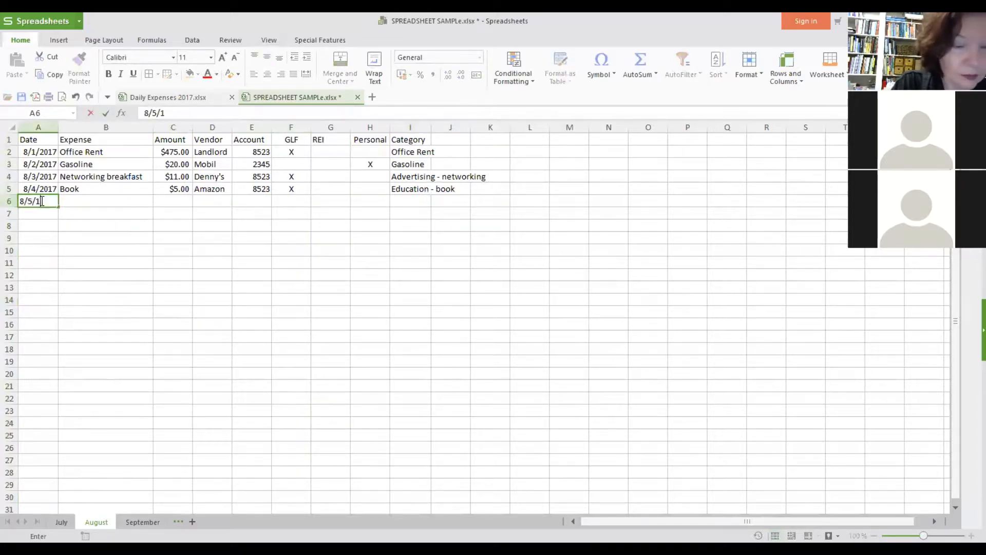
{"action": "left_click", "coordinate": [132, 201]}
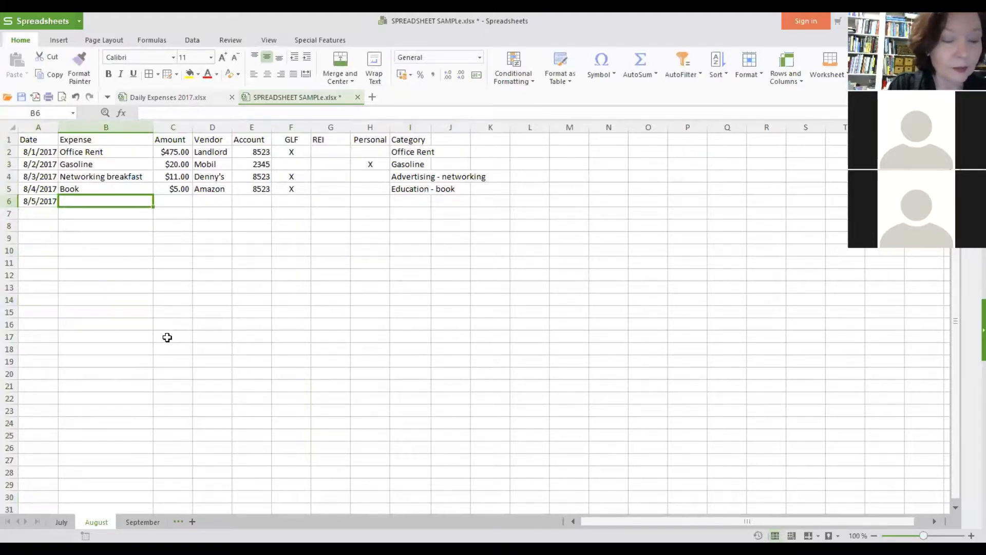
{"action": "type", "text": "makeup"}
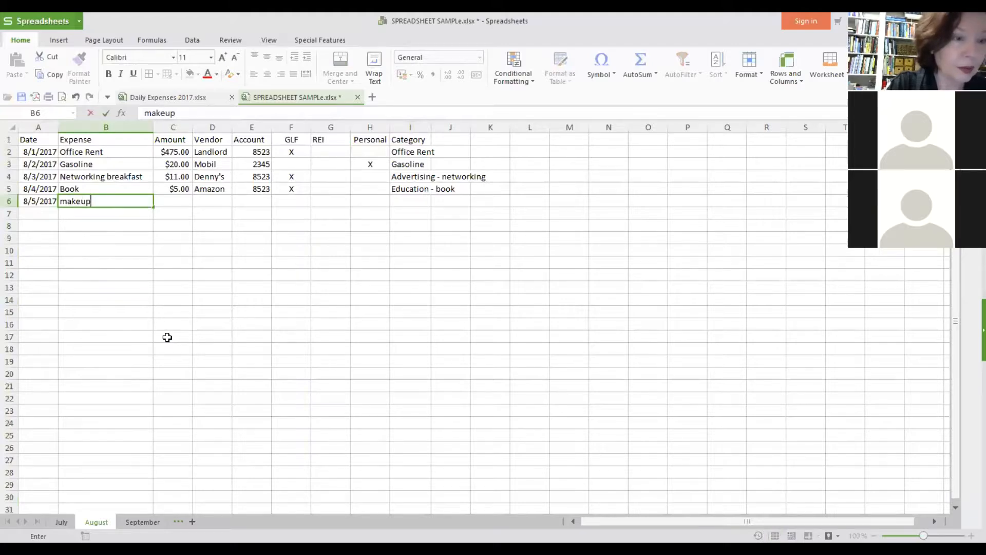
{"action": "key", "text": "Tab"}
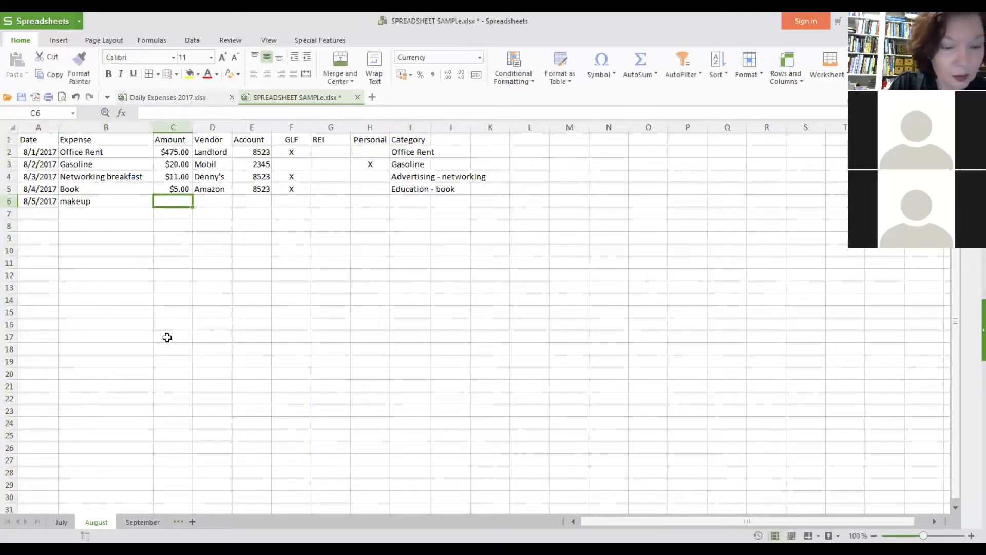
Step: Enter the amount 40 in C6 and the vendor Nordstroms in D6 for the makeup expense
{"action": "type", "text": "40"}
{"action": "key", "text": "Tab"}
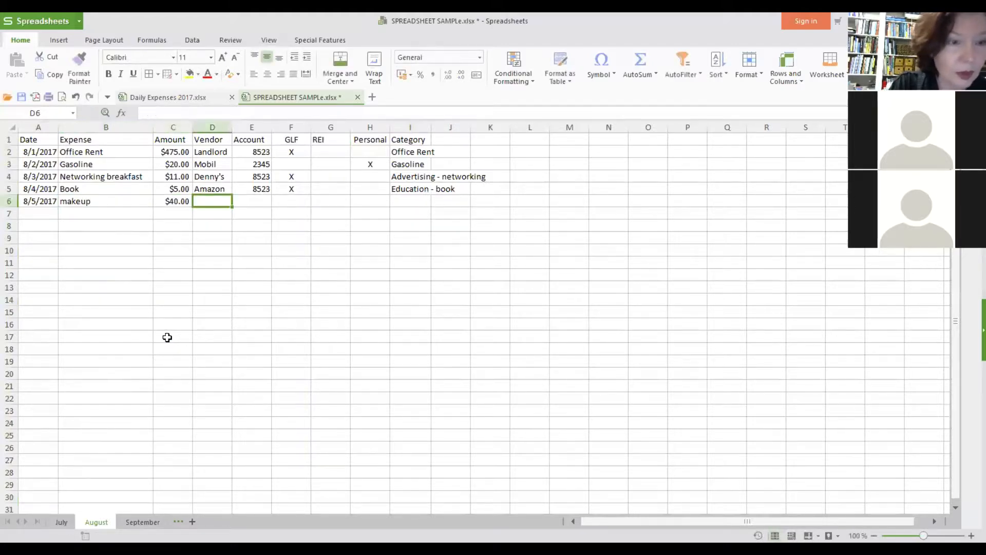
{"action": "type", "text": "No"}
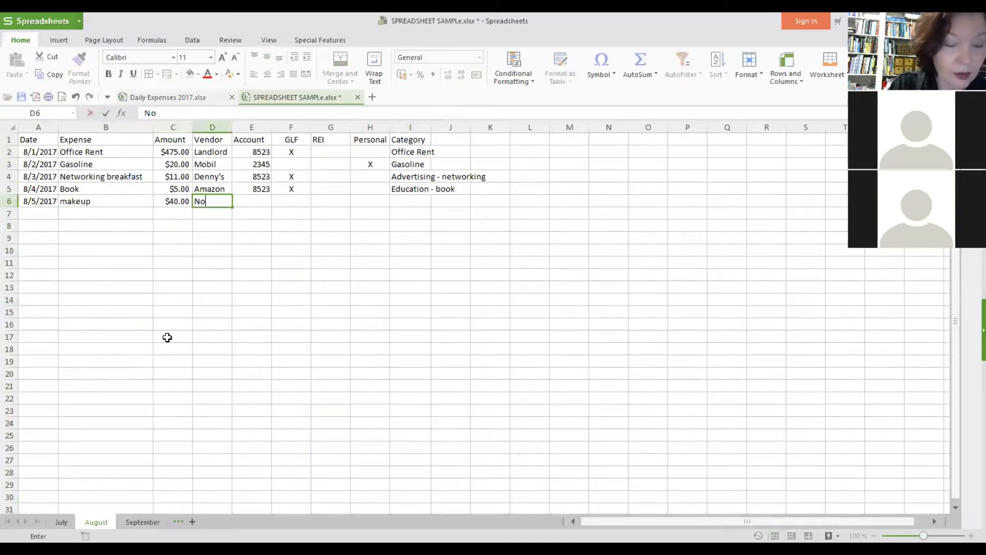
{"action": "type", "text": "rds"}
{"action": "key", "text": "BackSpace"}
{"action": "type", "text": "dstroms"}
{"action": "key", "text": "Tab"}
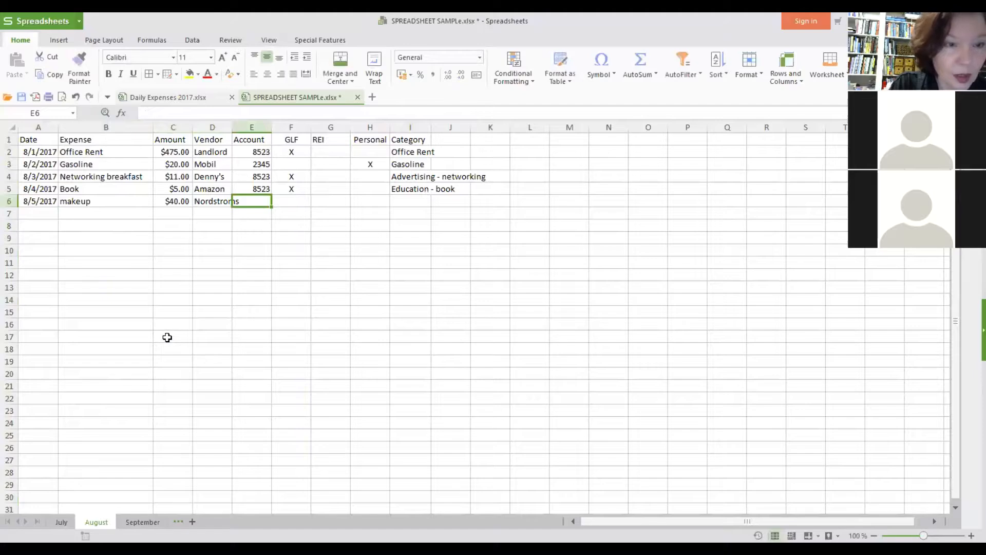
Step: Enter the account number for the makeup expense in E6 and mark it with an X under Personal in H6
{"action": "type", "text": "2345"}
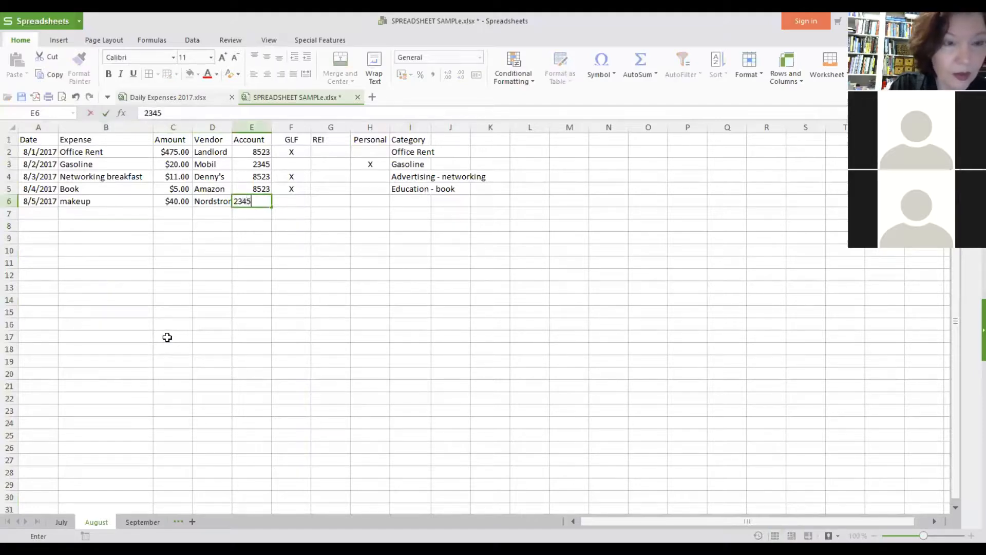
{"action": "key", "text": "Tab"}
{"action": "key", "text": "Tab"}
{"action": "key", "text": "Tab"}
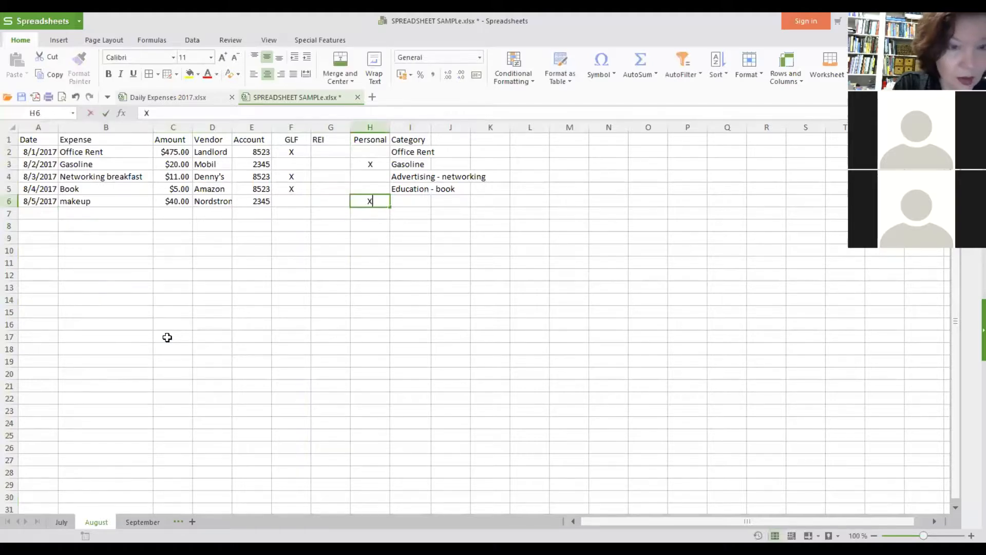
{"action": "type", "text": "X"}
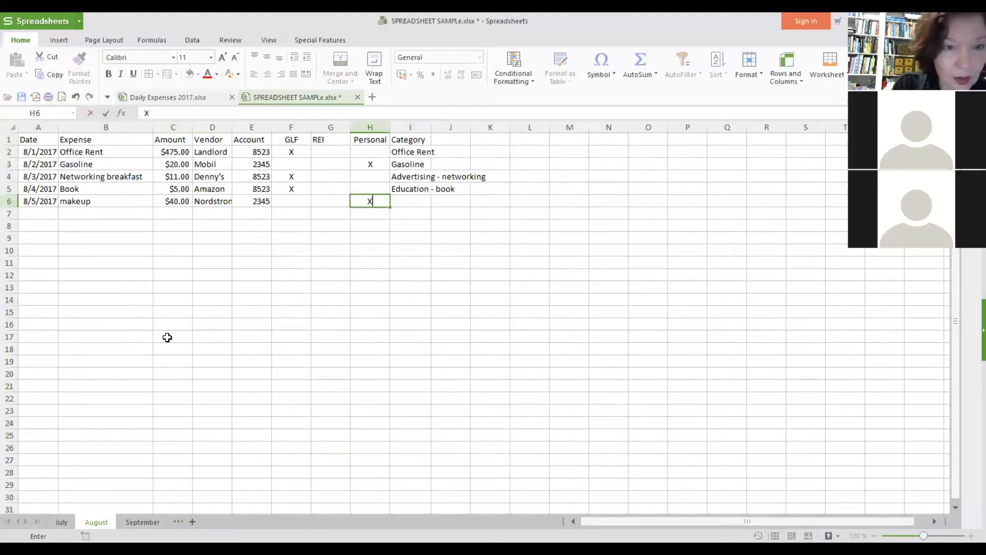
Step: Enter Personal Care as the category of the makeup expense in I6
{"action": "left_click", "coordinate": [405, 200]}
{"action": "type", "text": "ersonal"}
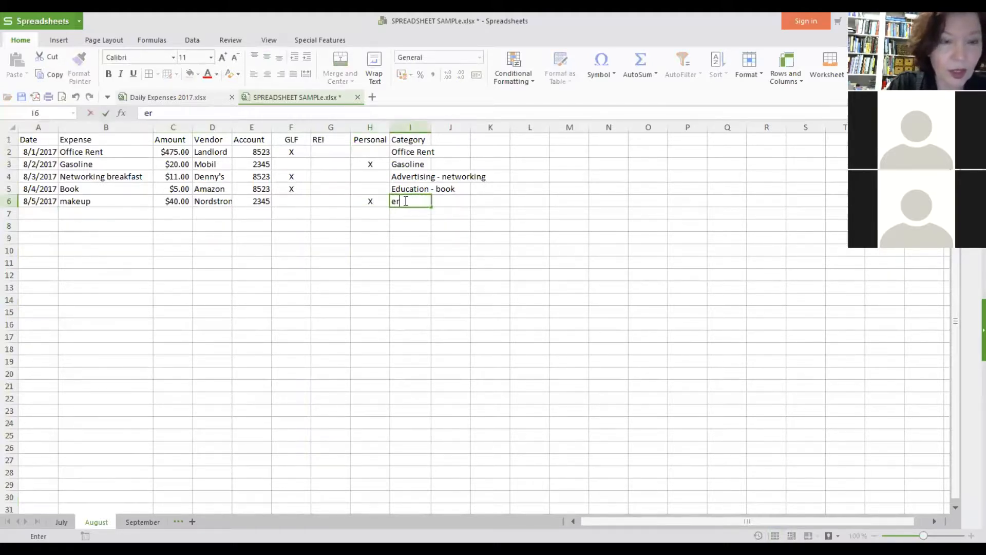
{"action": "key", "text": "BackSpace"}
{"action": "key", "text": "BackSpace"}
{"action": "key", "text": "BackSpace"}
{"action": "key", "text": "BackSpace"}
{"action": "key", "text": "BackSpace"}
{"action": "key", "text": "BackSpace"}
{"action": "key", "text": "BackSpace"}
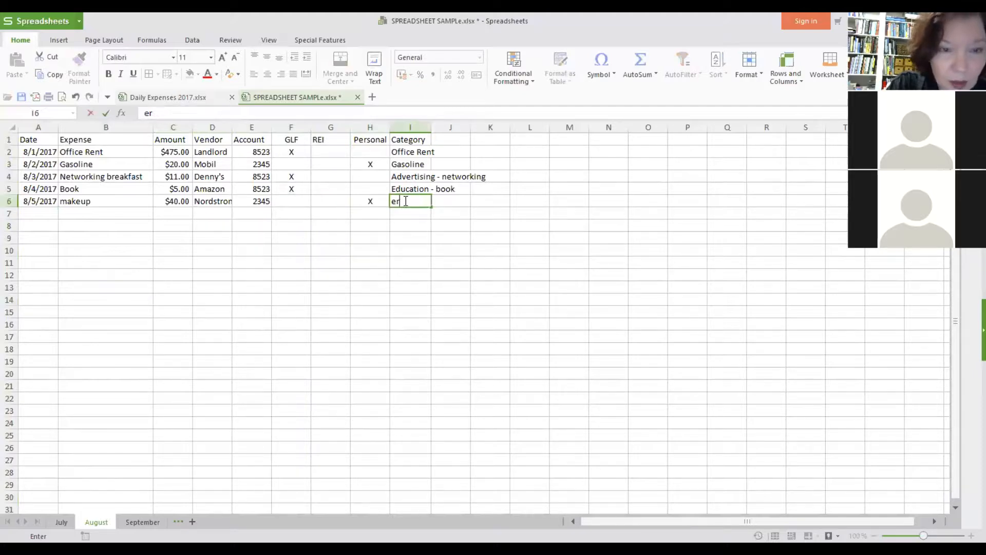
{"action": "type", "text": "Person"}
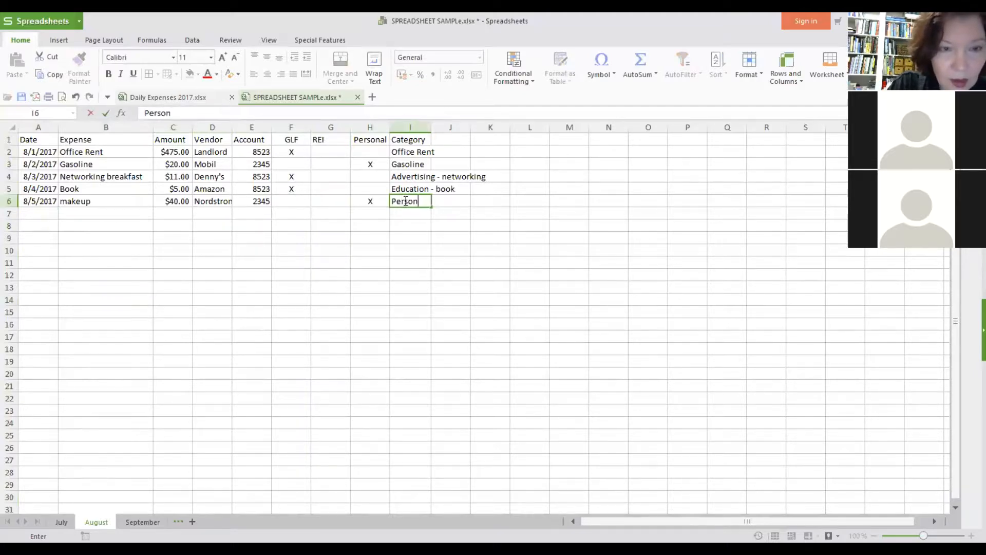
{"action": "type", "text": "al Care"}
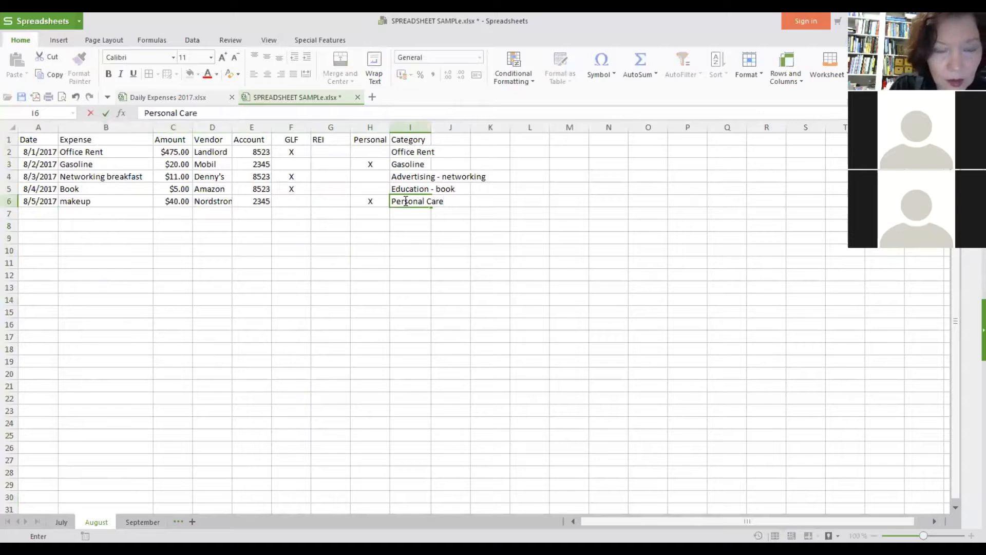
Step: Start the sixth expense row with the date 8/6/2017 in A7 and the expense Paint in B7
{"action": "left_click", "coordinate": [426, 217]}
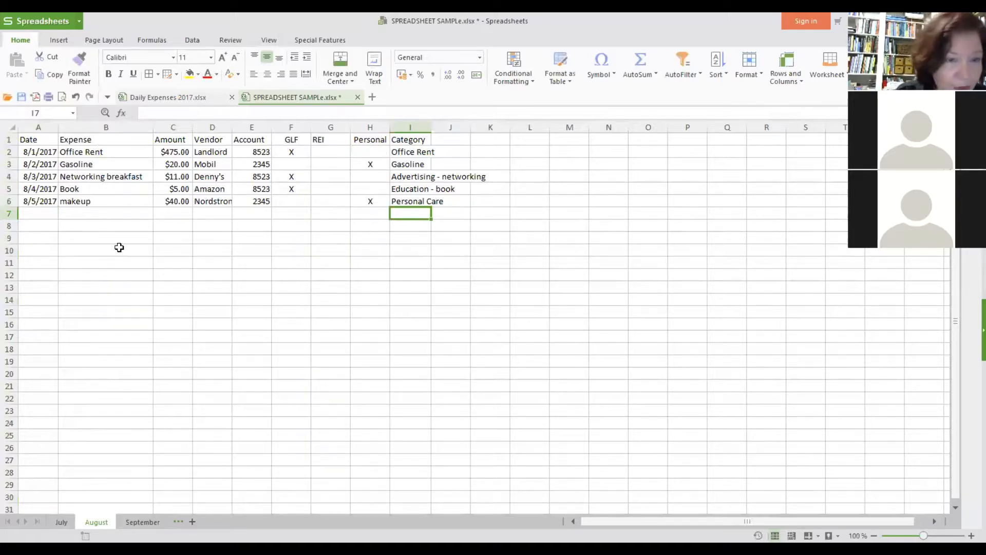
{"action": "left_click", "coordinate": [46, 214]}
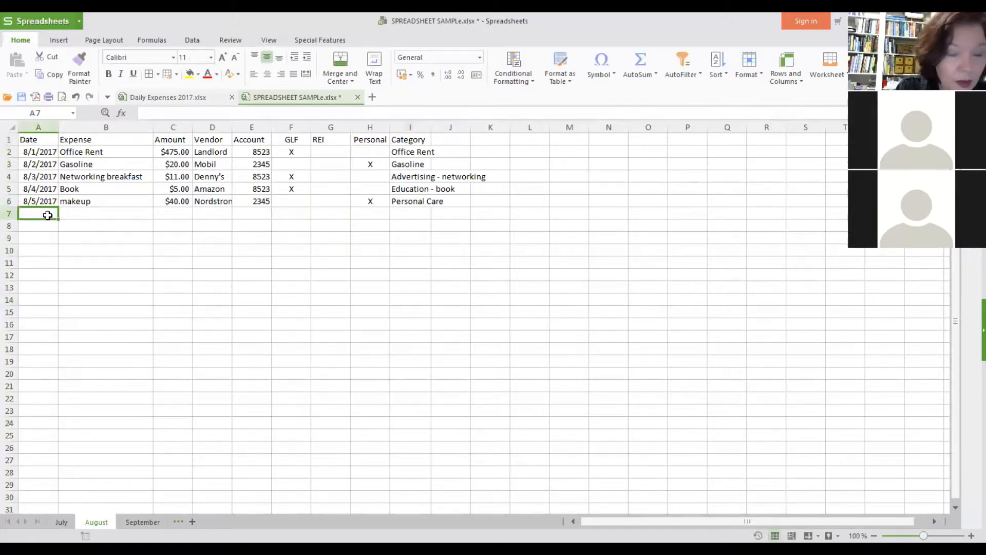
{"action": "type", "text": "8/4/"}
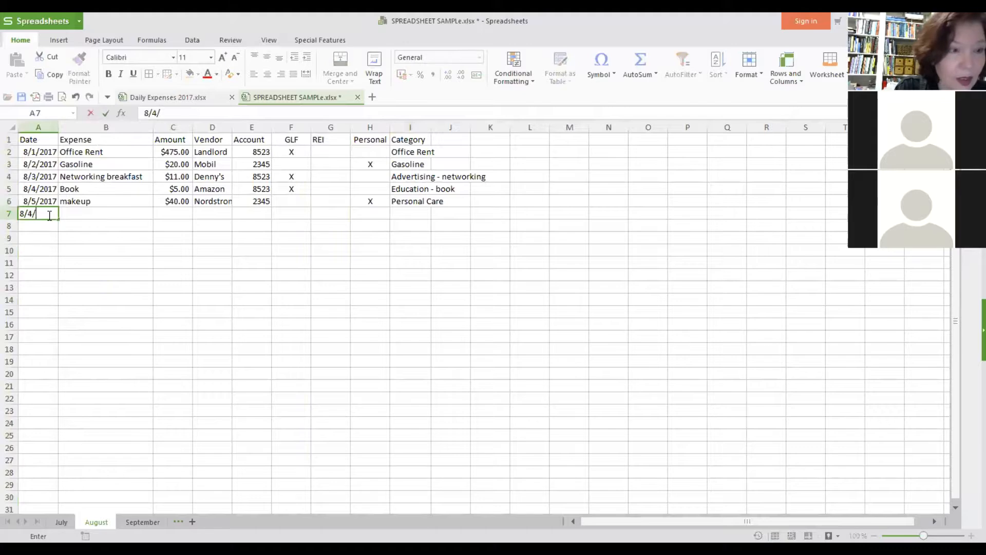
{"action": "key", "text": "BackSpace"}
{"action": "key", "text": "BackSpace"}
{"action": "type", "text": "6/"}
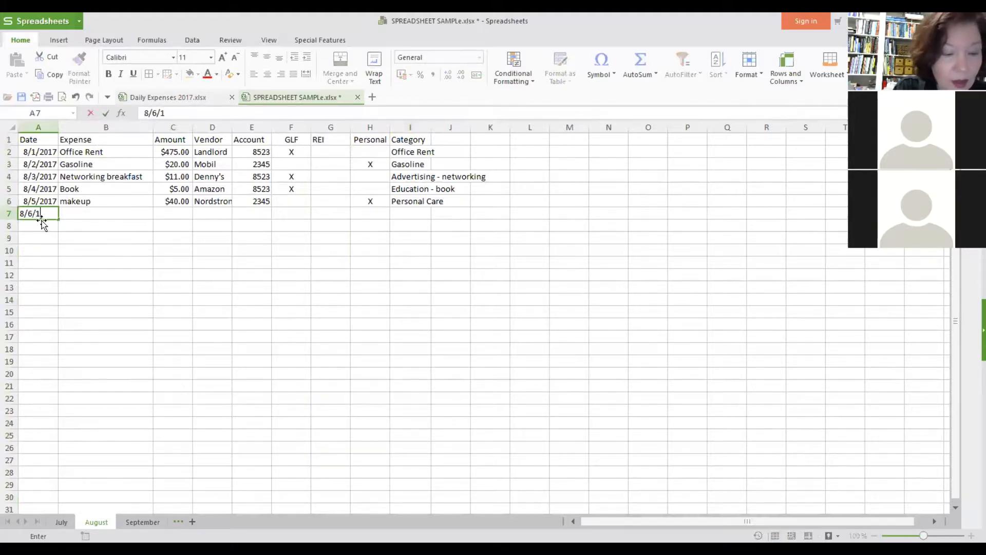
{"action": "type", "text": "2017"}
{"action": "key", "text": "Tab"}
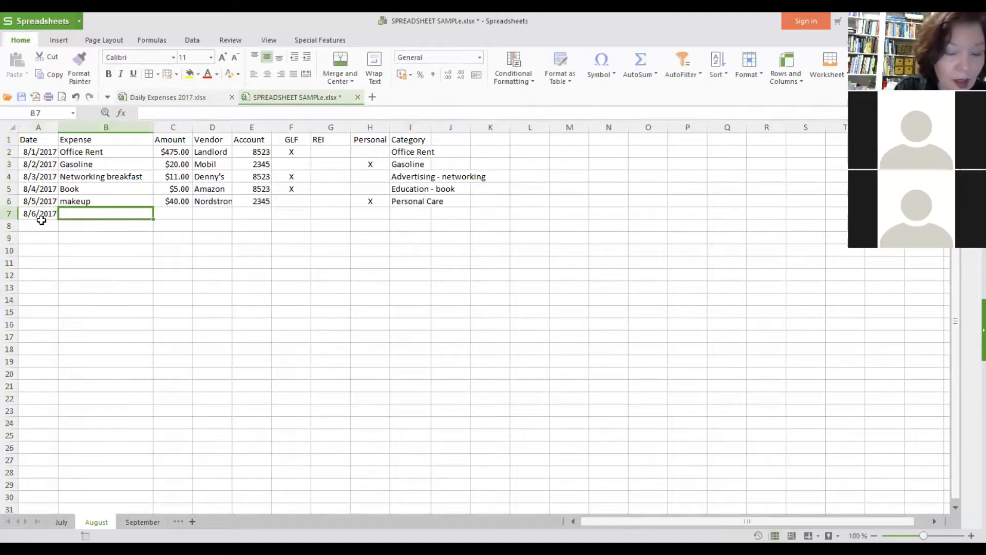
{"action": "type", "text": "Pin"}
{"action": "type", "text": "aint"}
{"action": "key", "text": "Tab"}
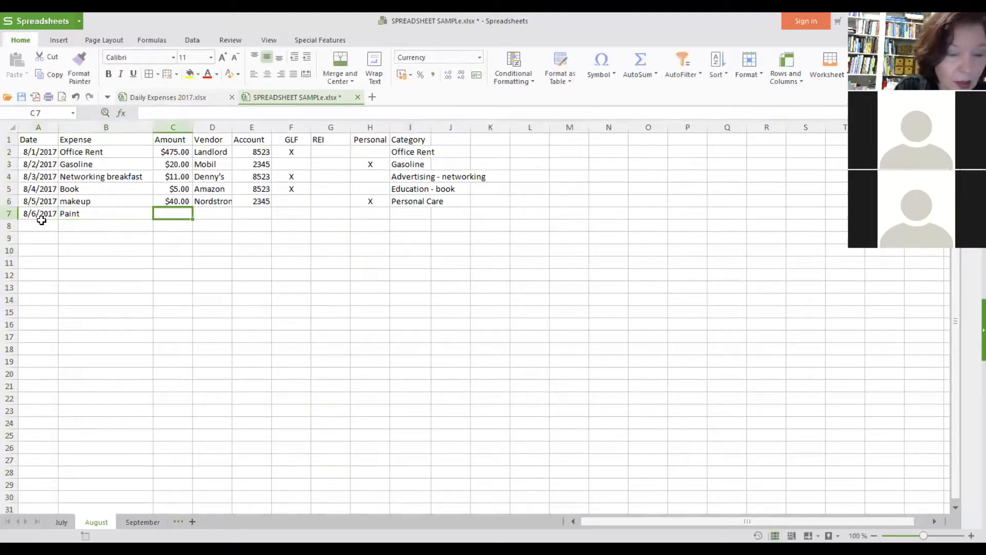
Step: Enter the amount 25 in C7 and the vendor HomeDepot in D7 for the paint expense
{"action": "type", "text": "25"}
{"action": "key", "text": "Tab"}
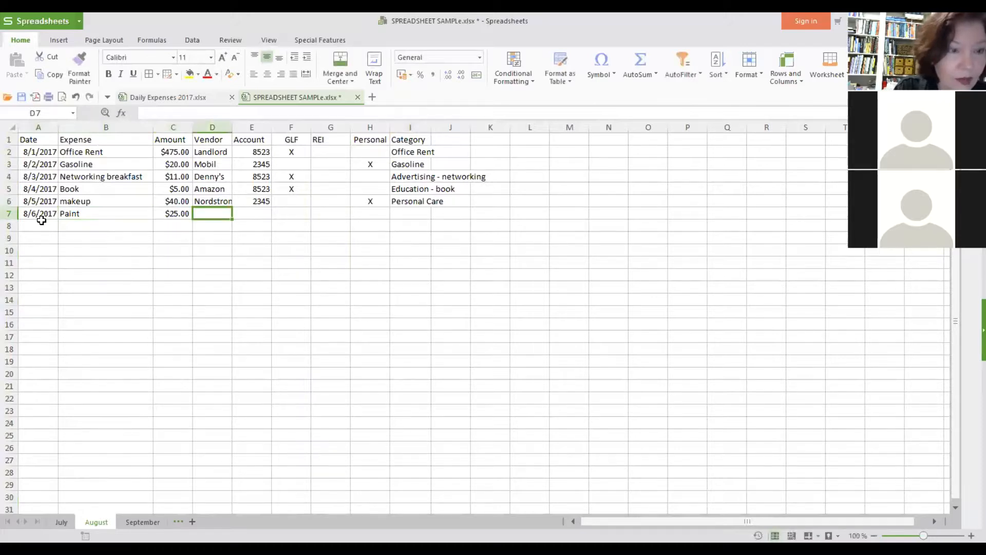
{"action": "type", "text": "Home"}
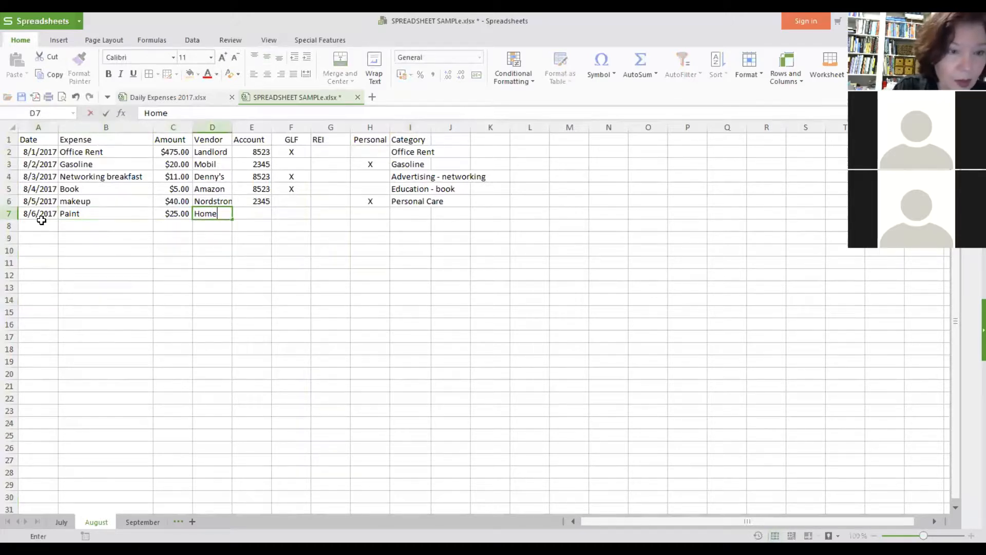
{"action": "type", "text": "Depot"}
{"action": "key", "text": "Tab"}
Step: Enter the account number for the paint expense in E7 and mark it with an X under REI in G7
{"action": "type", "text": "2456"}
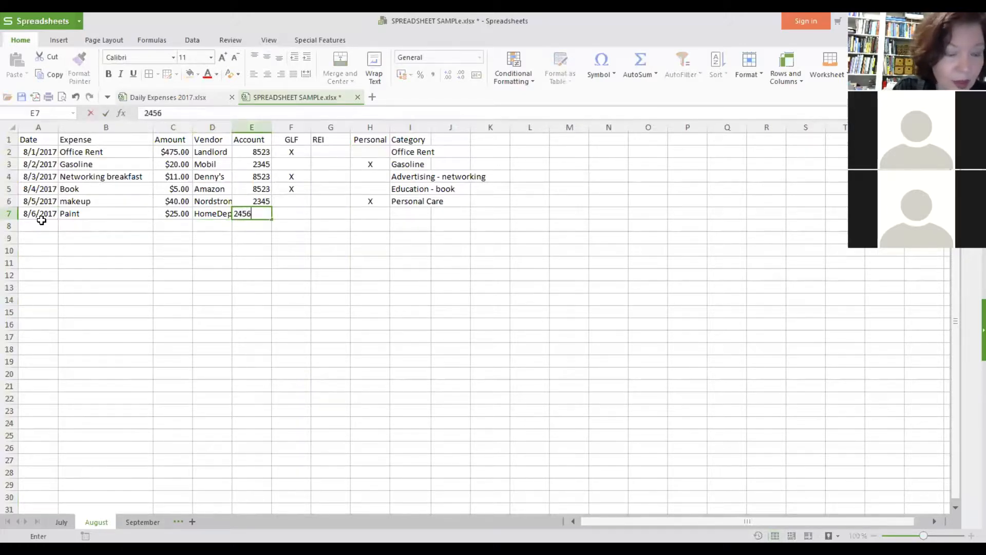
{"action": "key", "text": "Tab"}
{"action": "key", "text": "Tab"}
{"action": "key", "text": "Tab"}
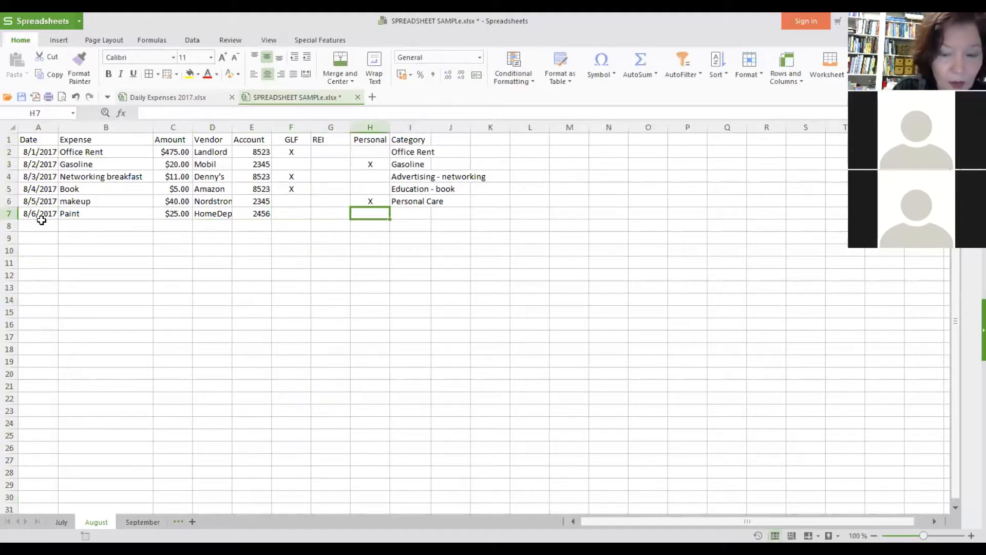
{"action": "key", "text": "shift+Tab"}
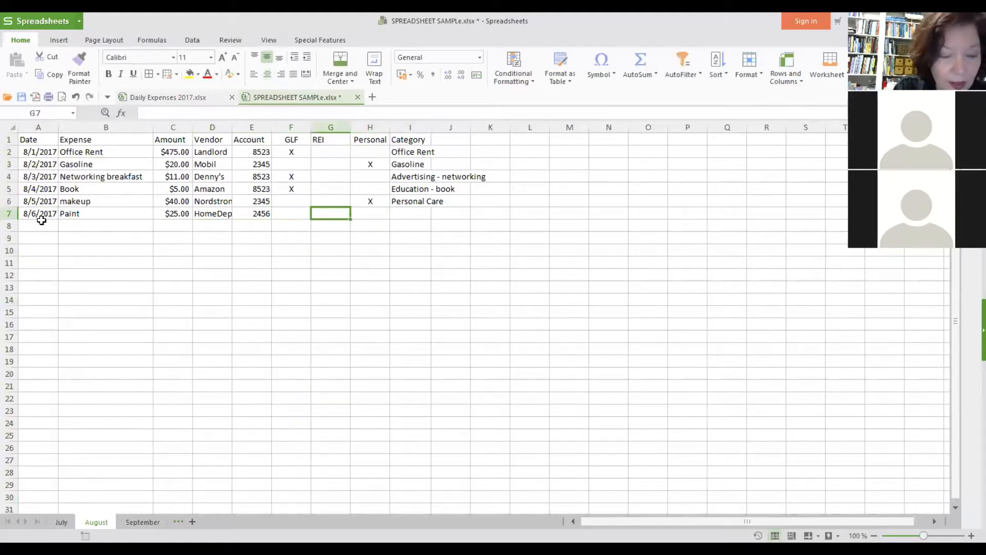
{"action": "type", "text": "X"}
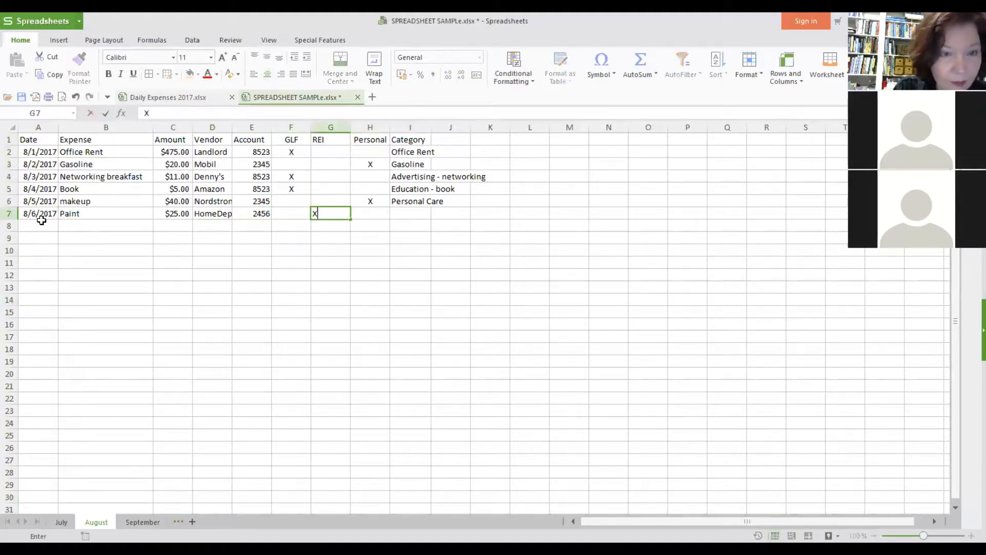
Step: Center the contents of the REI column and enter Maintenance as the category of the paint expense in I7
{"action": "left_click", "coordinate": [331, 125]}
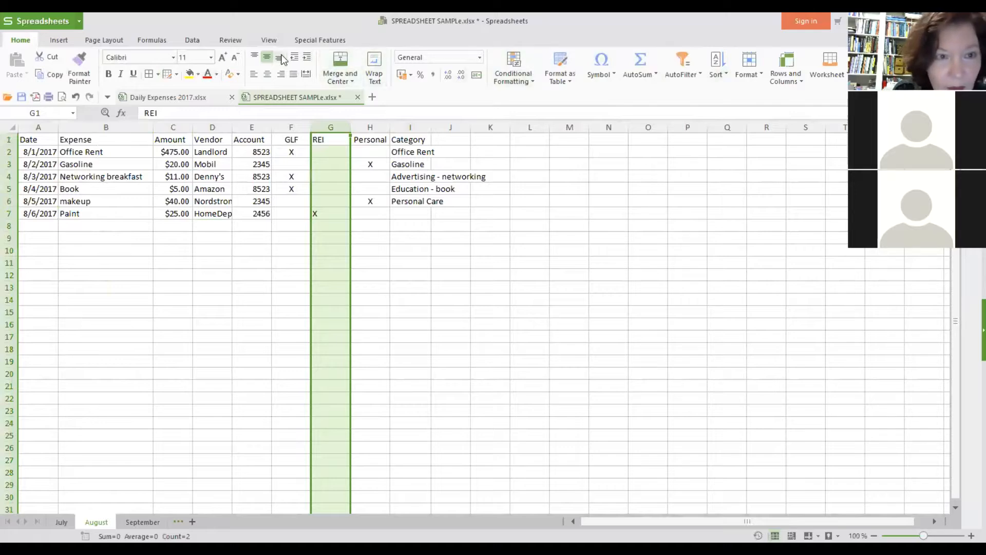
{"action": "left_click", "coordinate": [266, 75]}
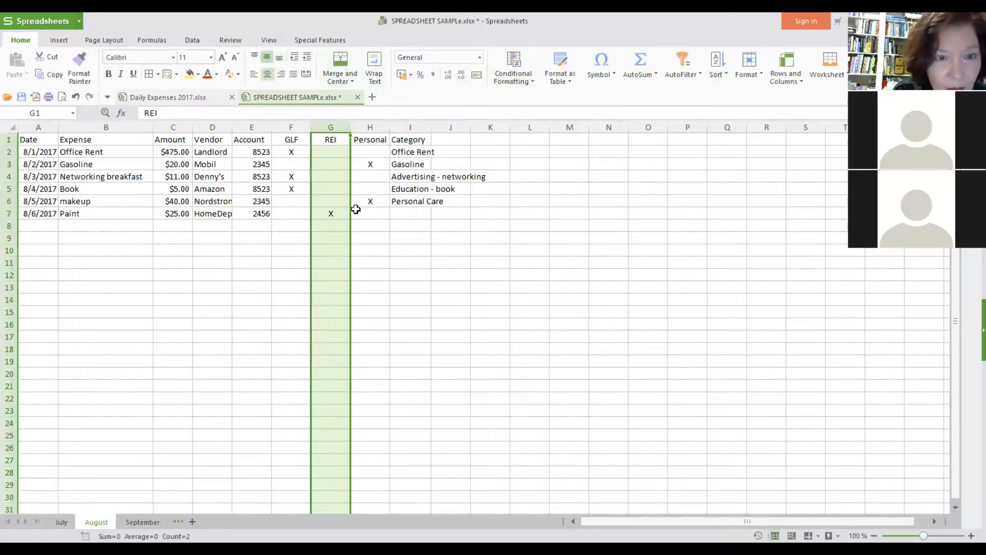
{"action": "left_click", "coordinate": [414, 214]}
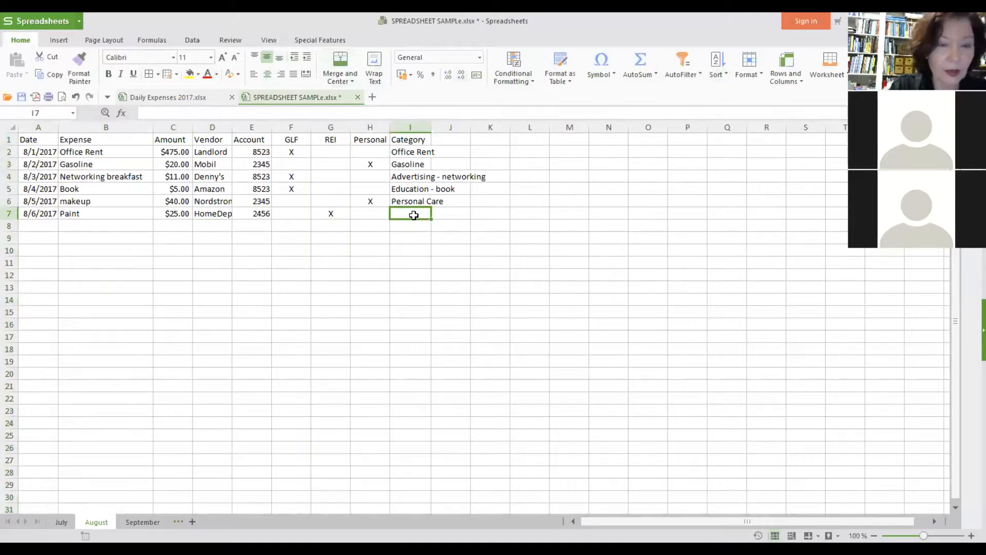
{"action": "type", "text": "Mainten"}
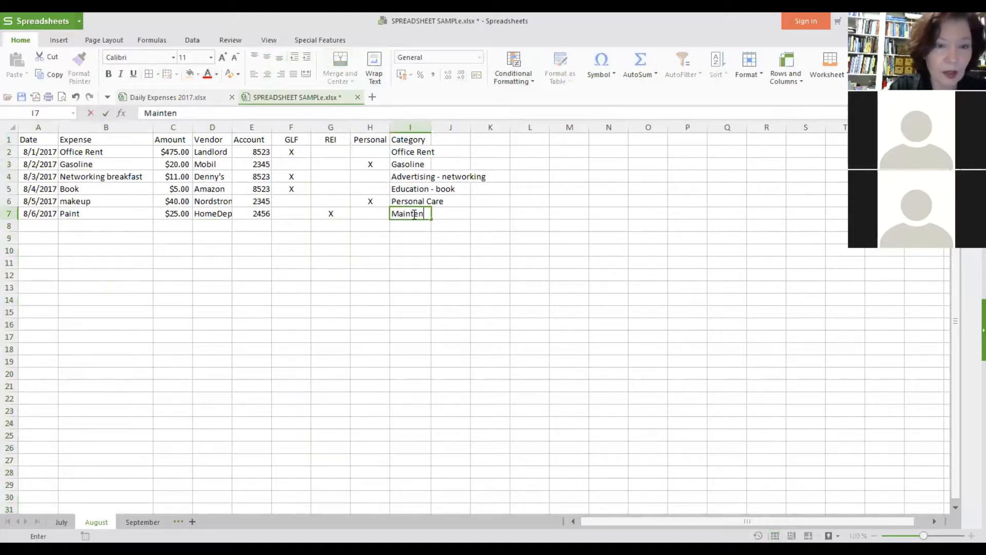
{"action": "type", "text": "ance"}
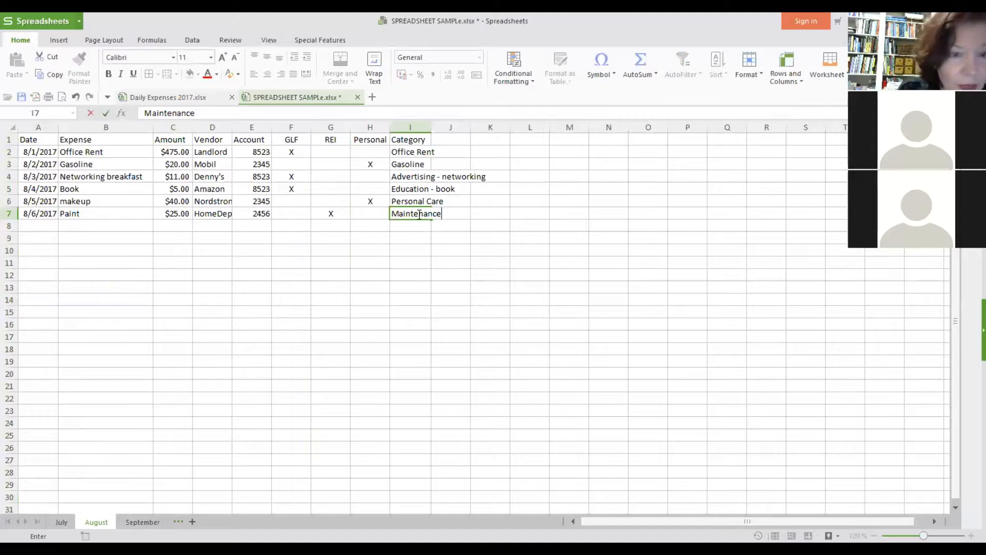
{"action": "left_click", "coordinate": [40, 224]}
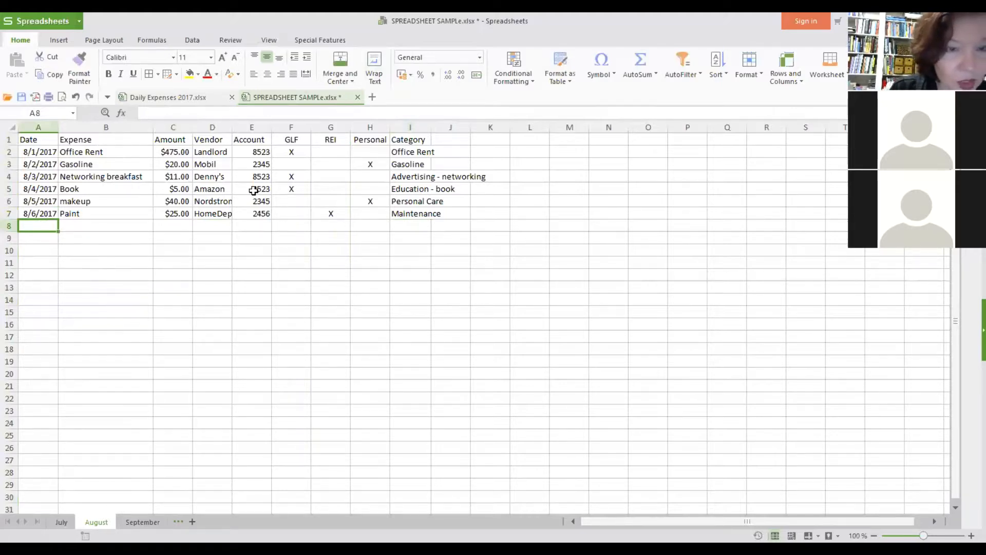
Step: Set up a custom sort of the whole August sheet with GLF as the first sort column
{"action": "left_click", "coordinate": [4, 125]}
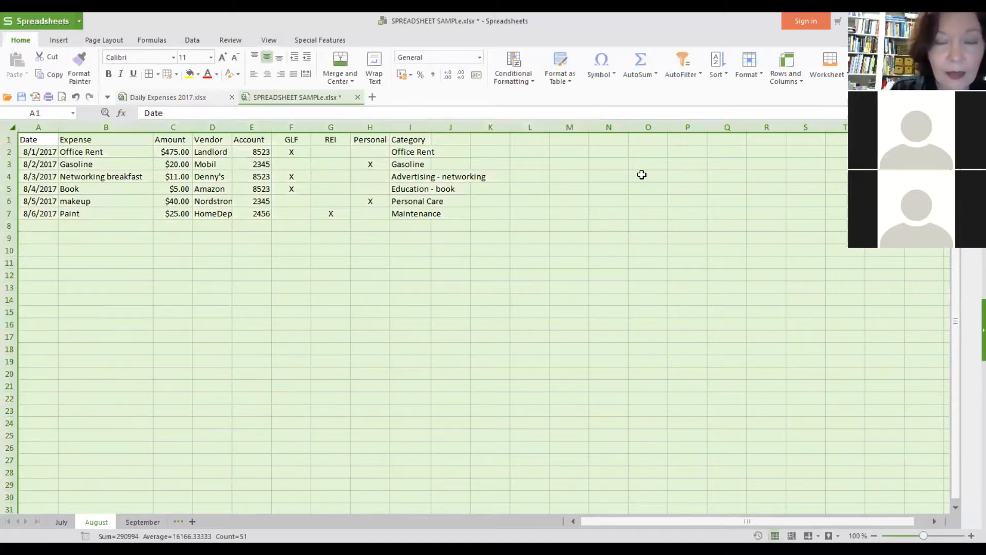
{"action": "left_click", "coordinate": [724, 74]}
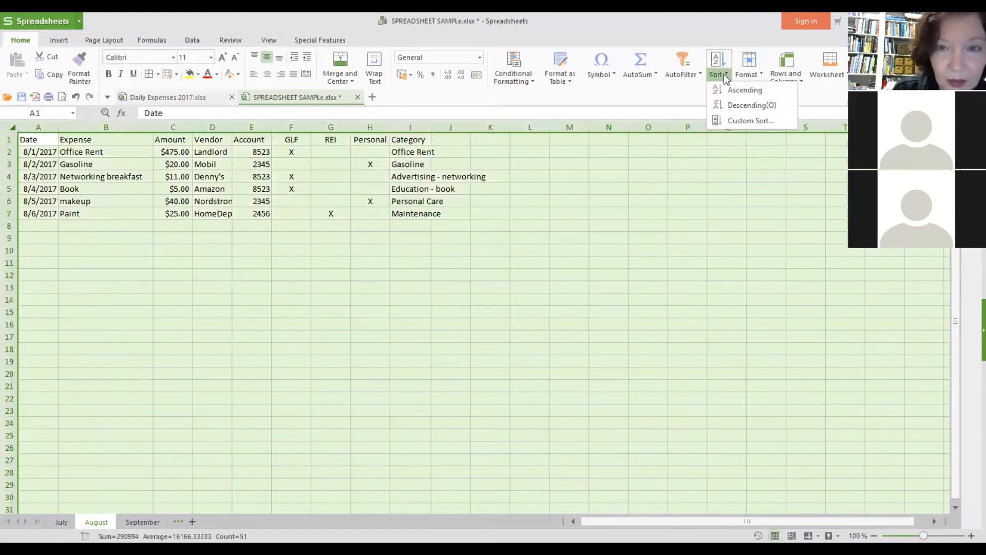
{"action": "left_click", "coordinate": [732, 121]}
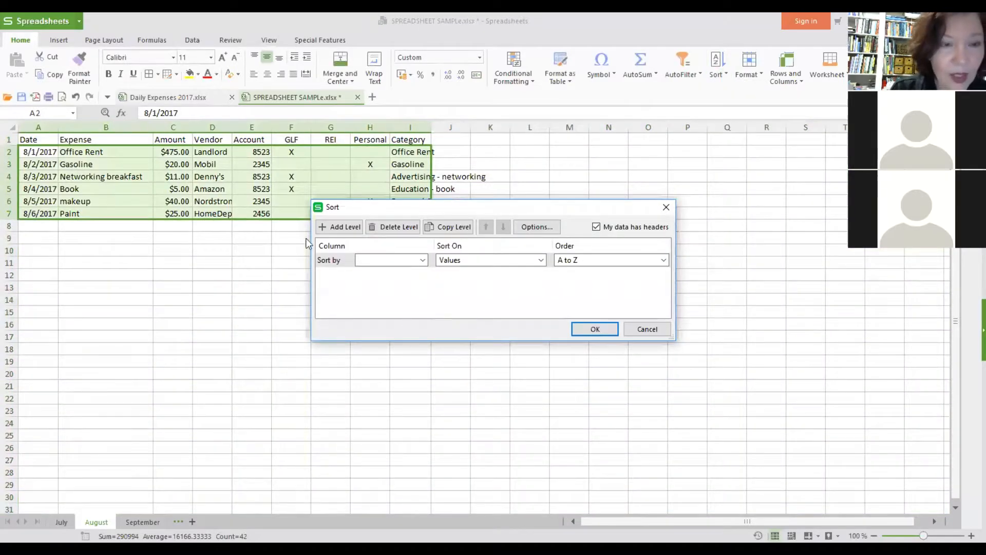
{"action": "left_click_drag", "start_coordinate": [501, 208], "coordinate": [480, 254]}
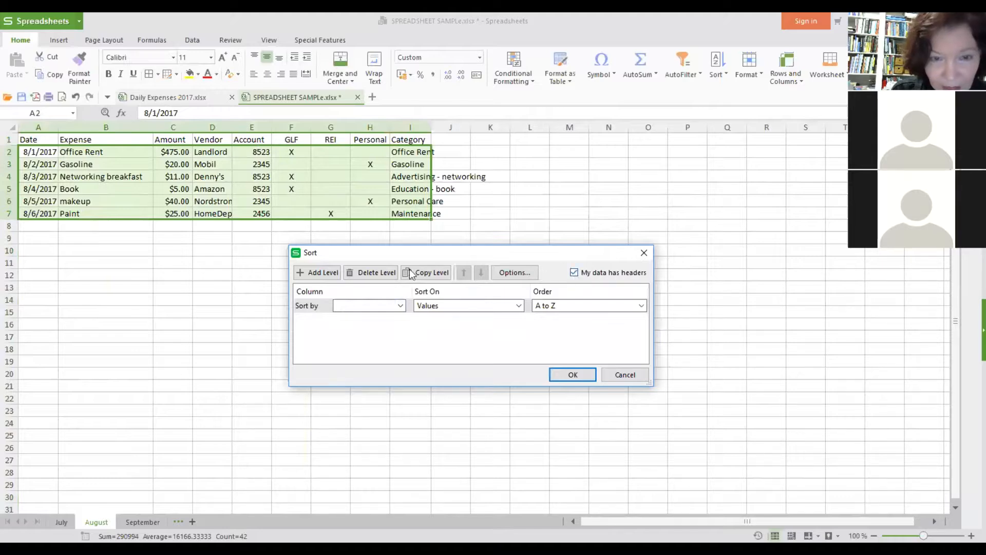
{"action": "left_click", "coordinate": [400, 305]}
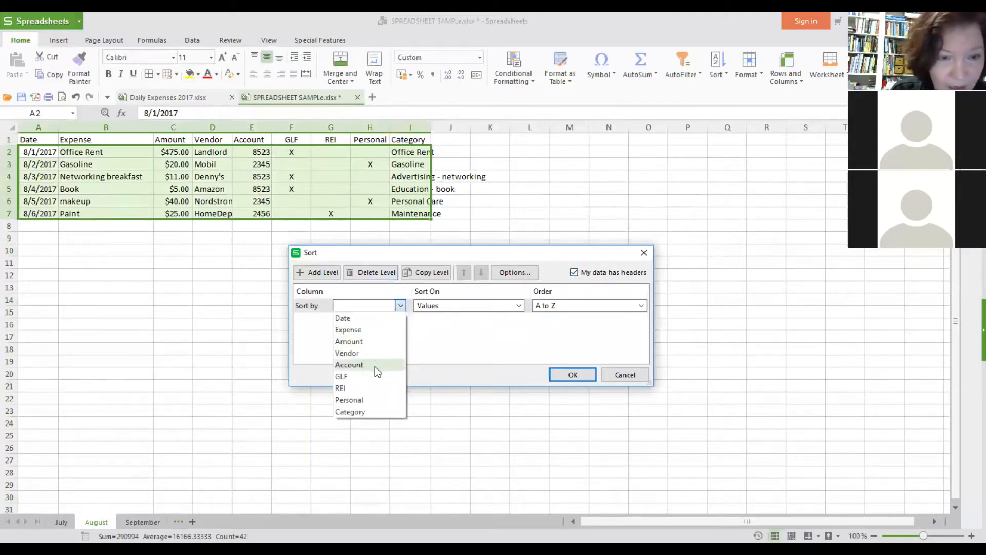
{"action": "left_click", "coordinate": [341, 376]}
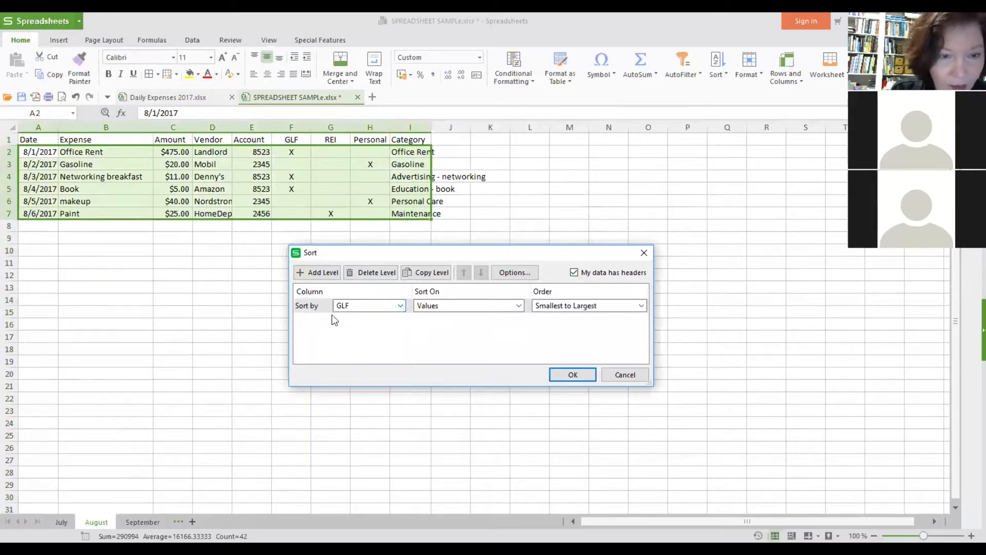
Step: Add Personal and REI as the second and third sort levels and apply the sort
{"action": "left_click", "coordinate": [330, 274]}
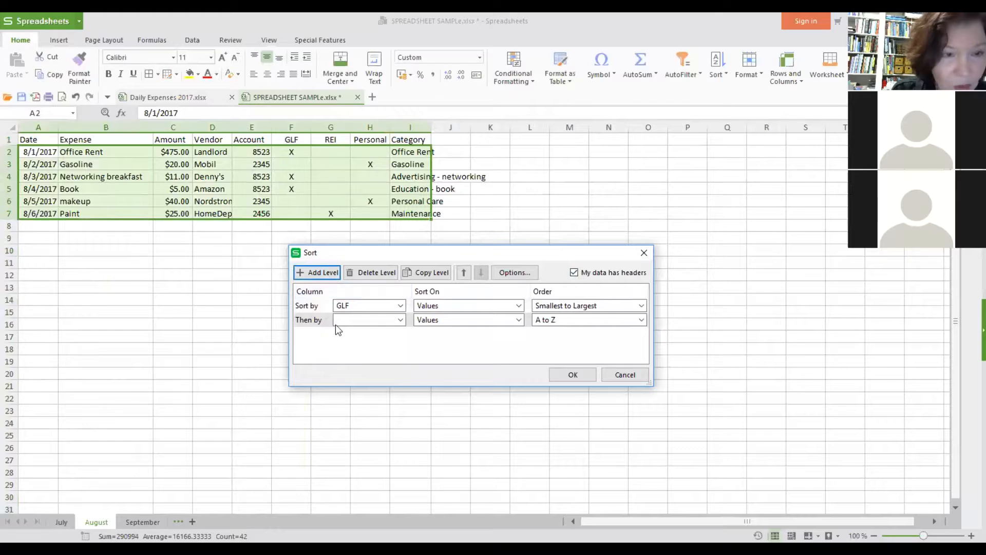
{"action": "left_click", "coordinate": [400, 320]}
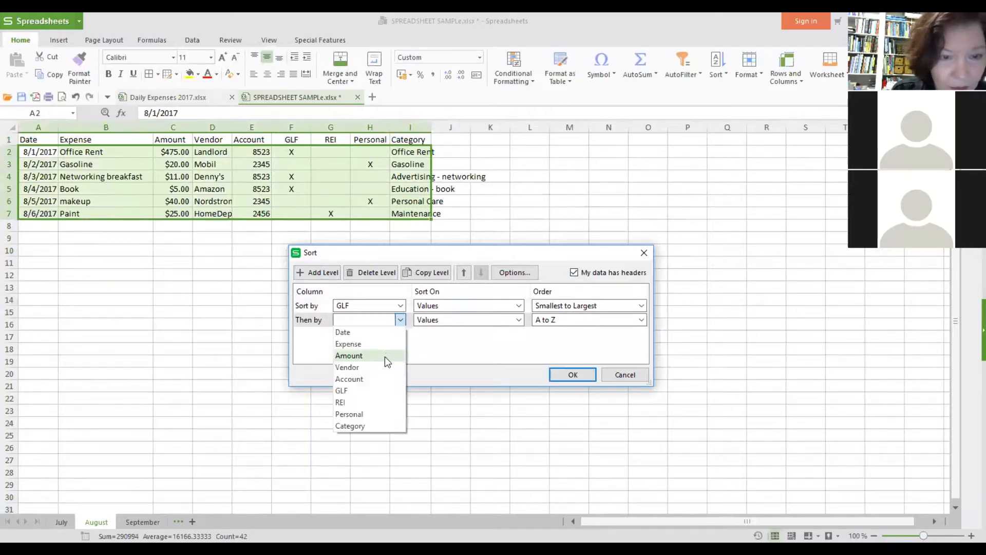
{"action": "left_click", "coordinate": [359, 414]}
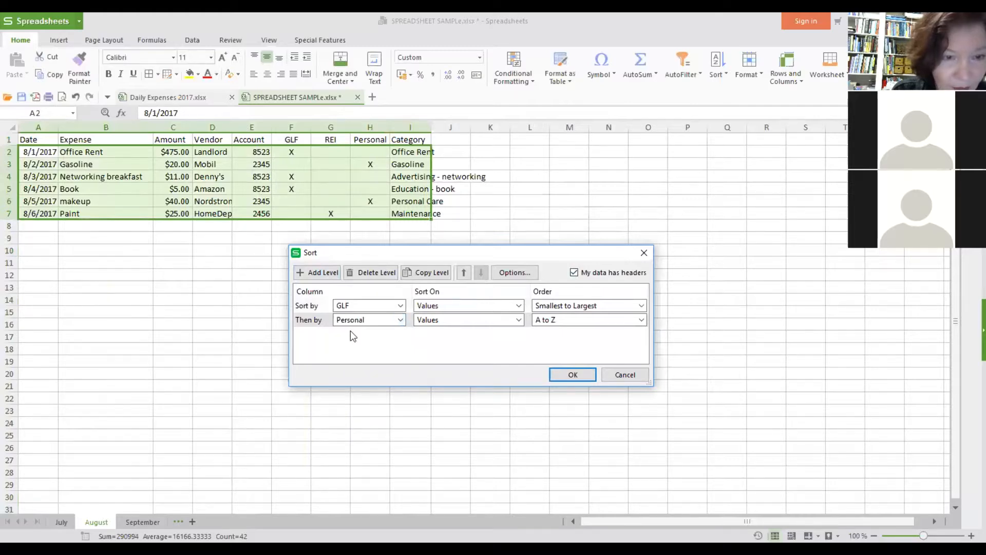
{"action": "left_click", "coordinate": [317, 274]}
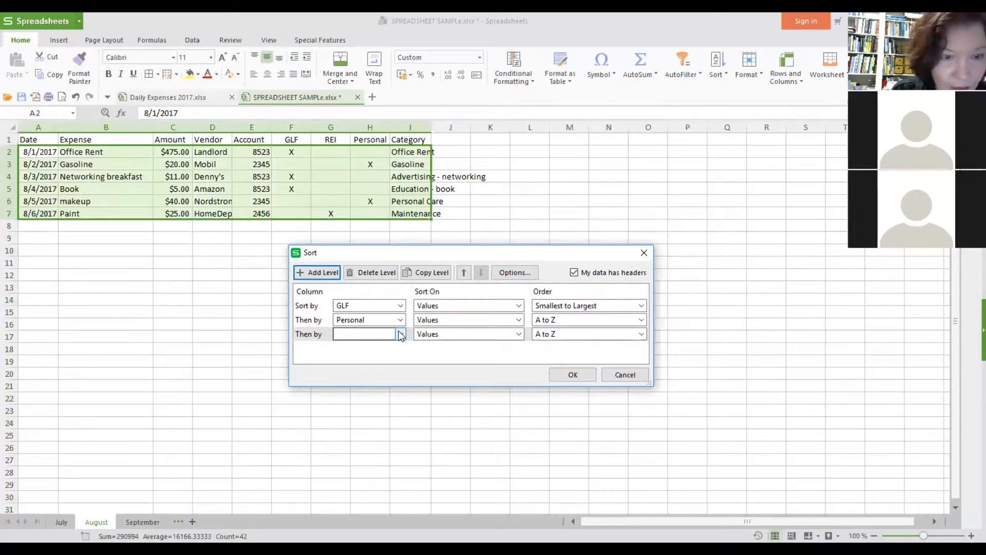
{"action": "left_click", "coordinate": [400, 334]}
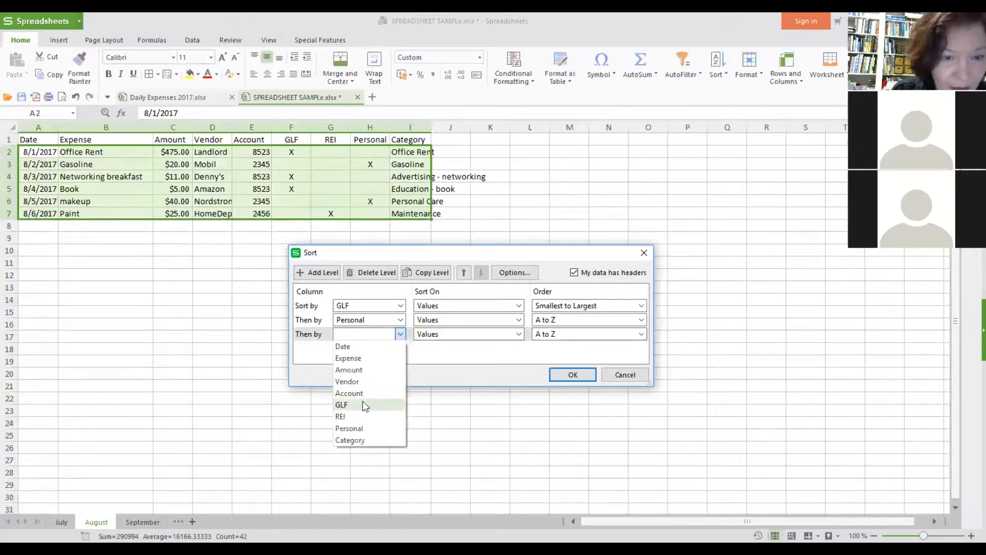
{"action": "left_click", "coordinate": [340, 417]}
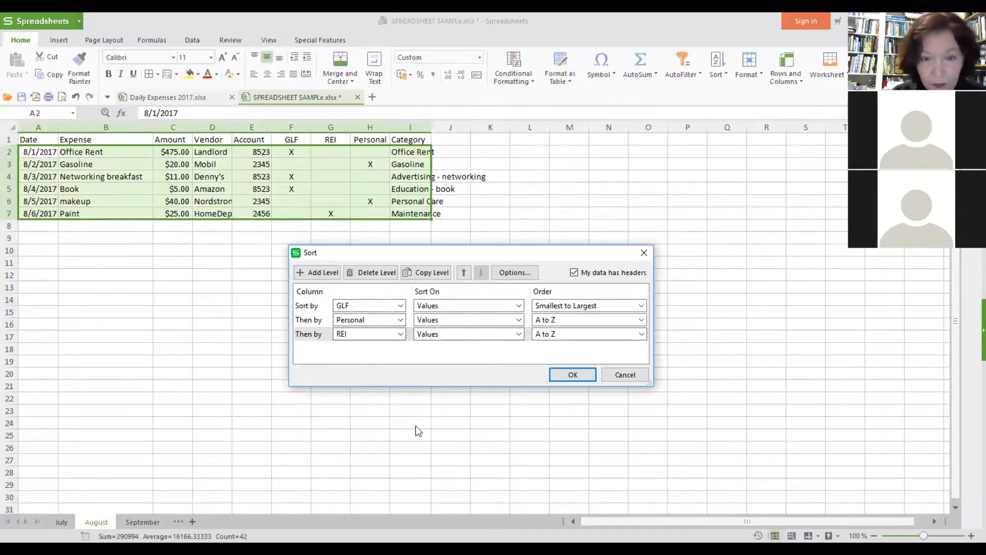
{"action": "left_click", "coordinate": [572, 375]}
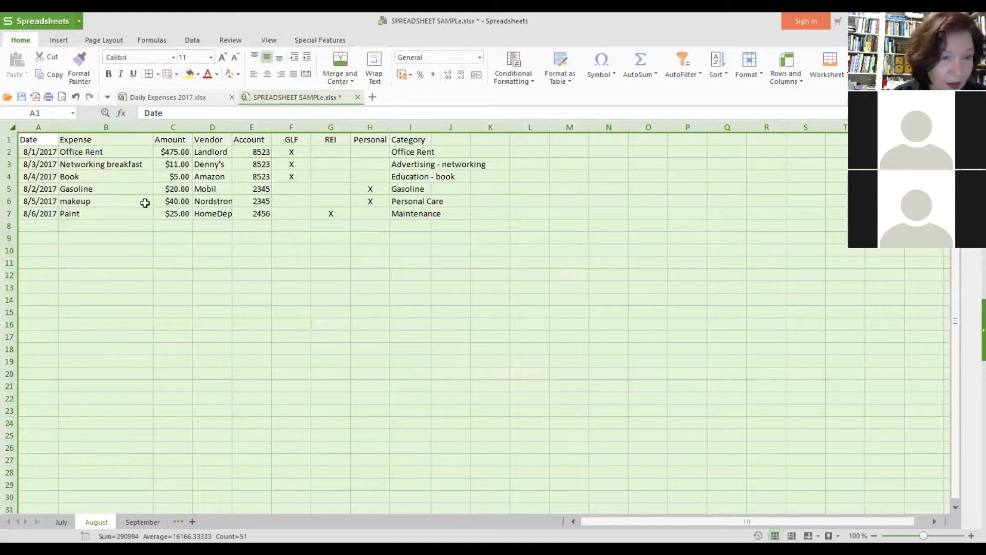
Step: Insert a blank row above the Gasoline expense to separate the GLF expenses from the Personal ones
{"action": "left_click", "coordinate": [15, 188]}
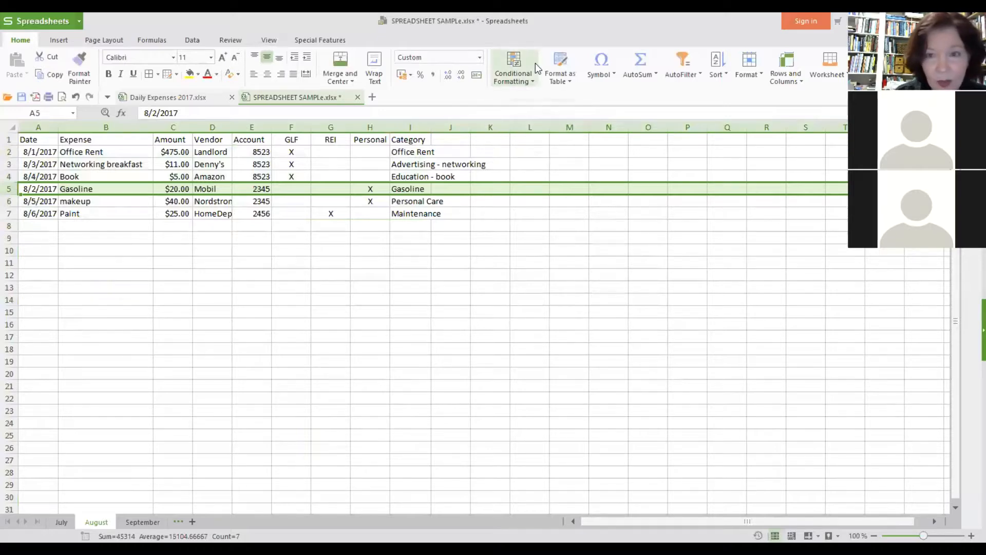
{"action": "left_click", "coordinate": [779, 61]}
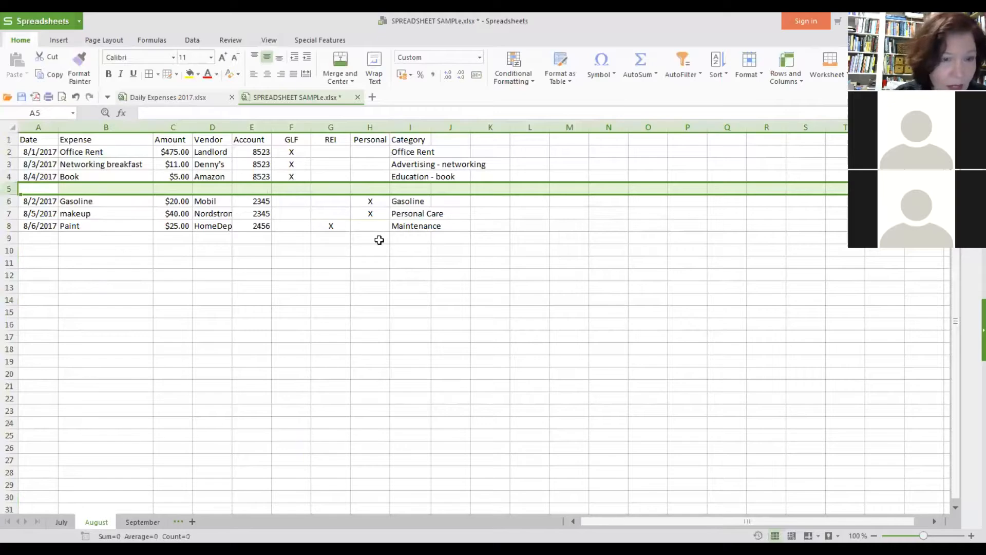
{"action": "left_click", "coordinate": [313, 261]}
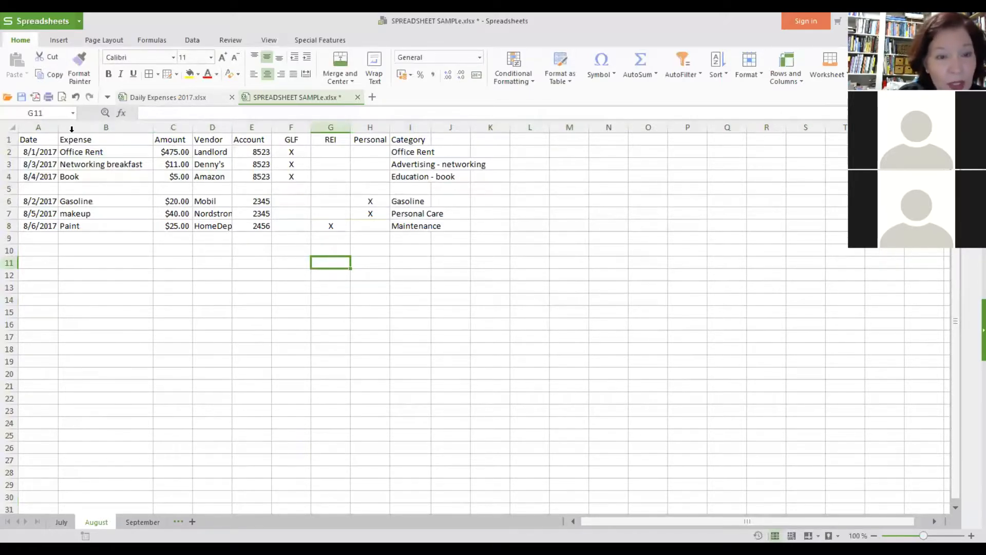
Step: Insert a blank row above the Networking breakfast expense and another above the Book expense to separate the GLF entries
{"action": "left_click", "coordinate": [14, 164]}
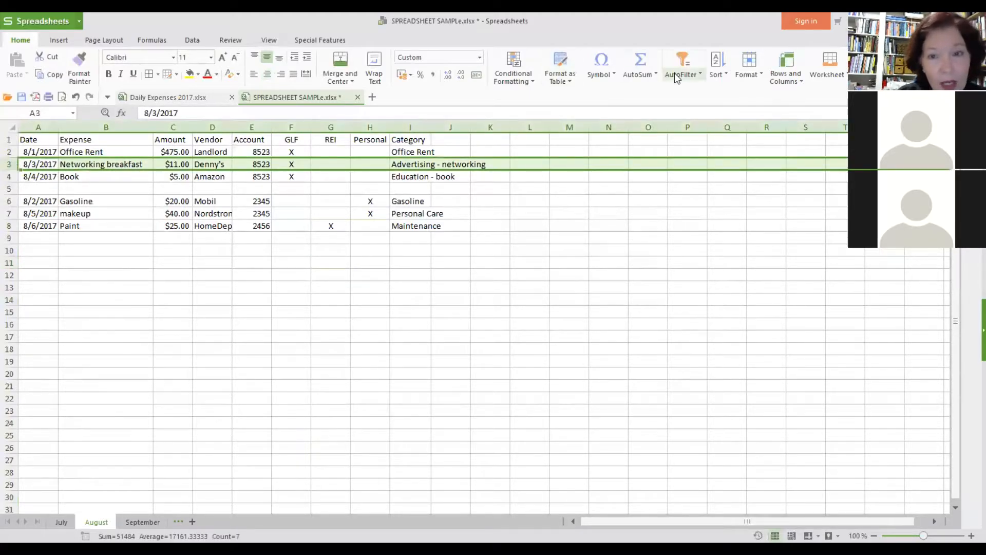
{"action": "left_click", "coordinate": [786, 72]}
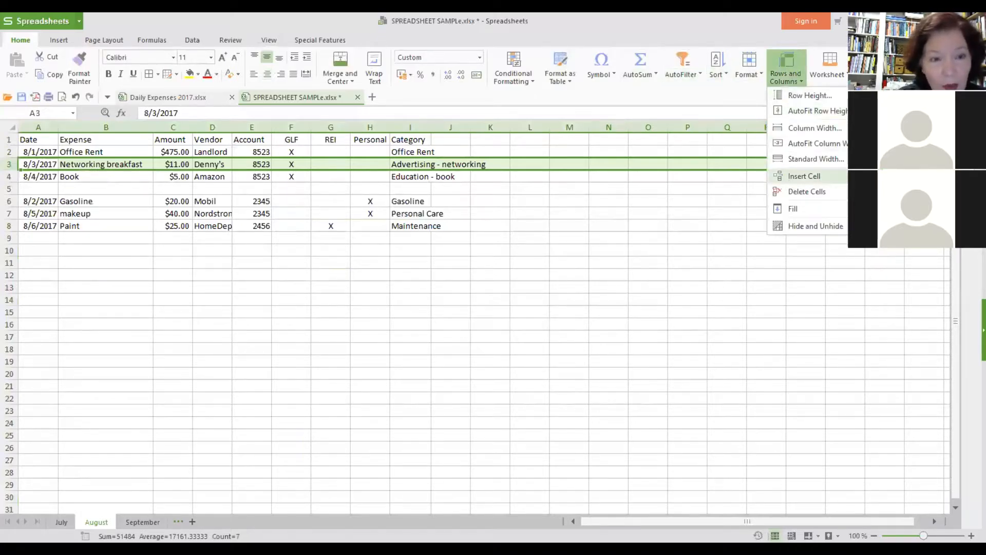
{"action": "left_click", "coordinate": [804, 176]}
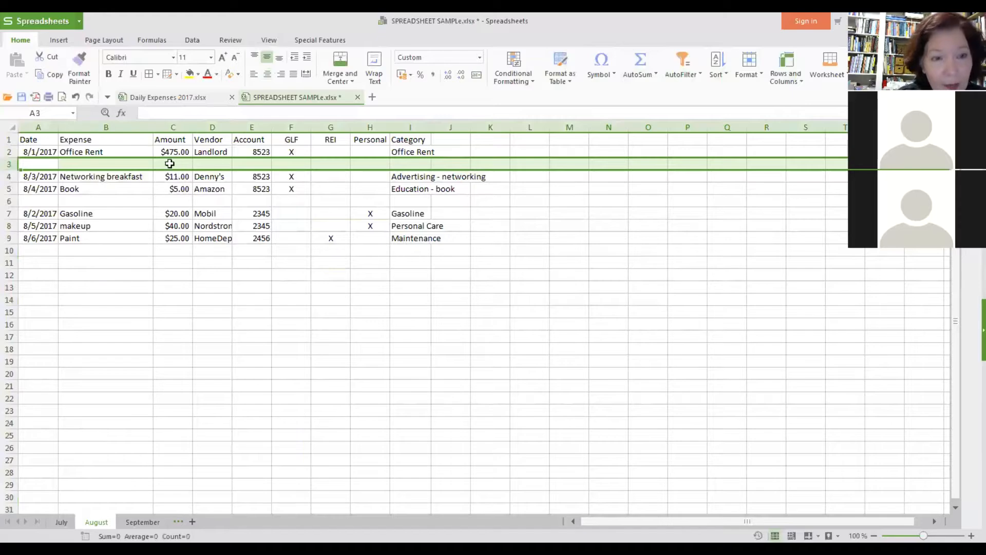
{"action": "left_click", "coordinate": [15, 188]}
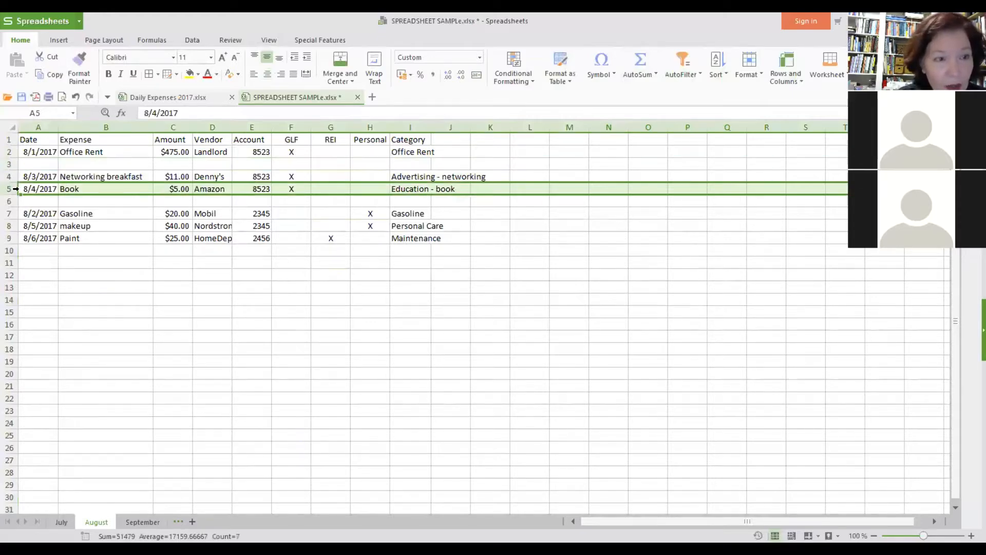
{"action": "left_click", "coordinate": [784, 62]}
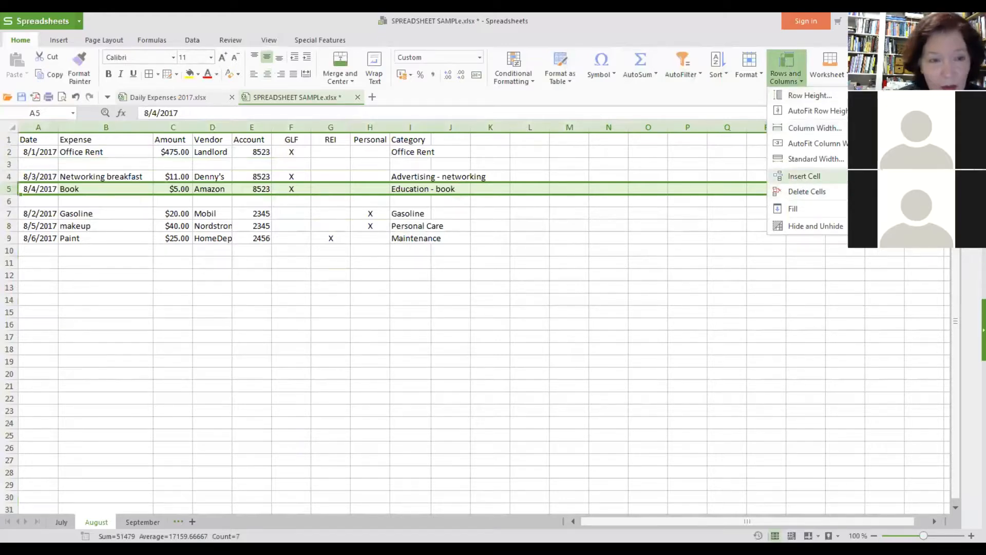
{"action": "left_click", "coordinate": [804, 175]}
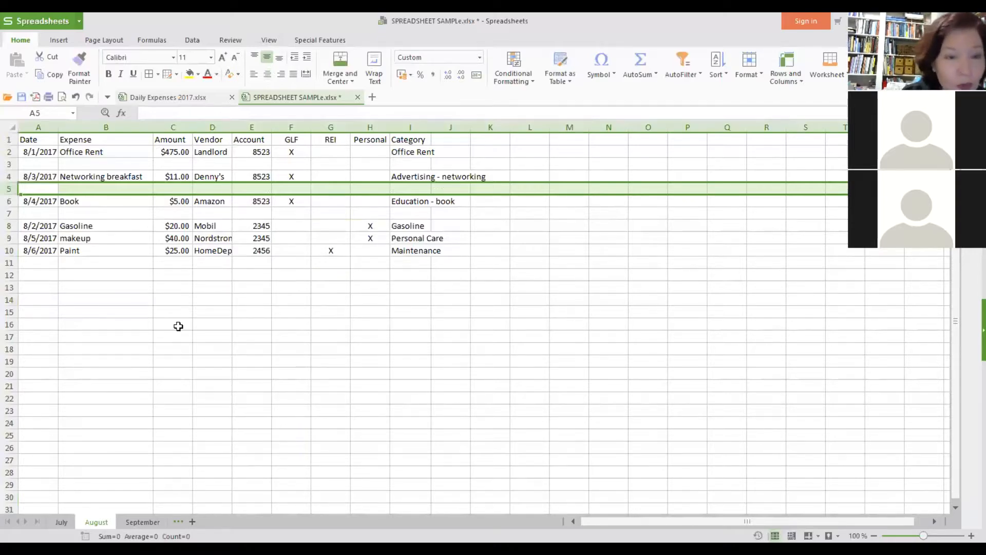
{"action": "left_click", "coordinate": [45, 262]}
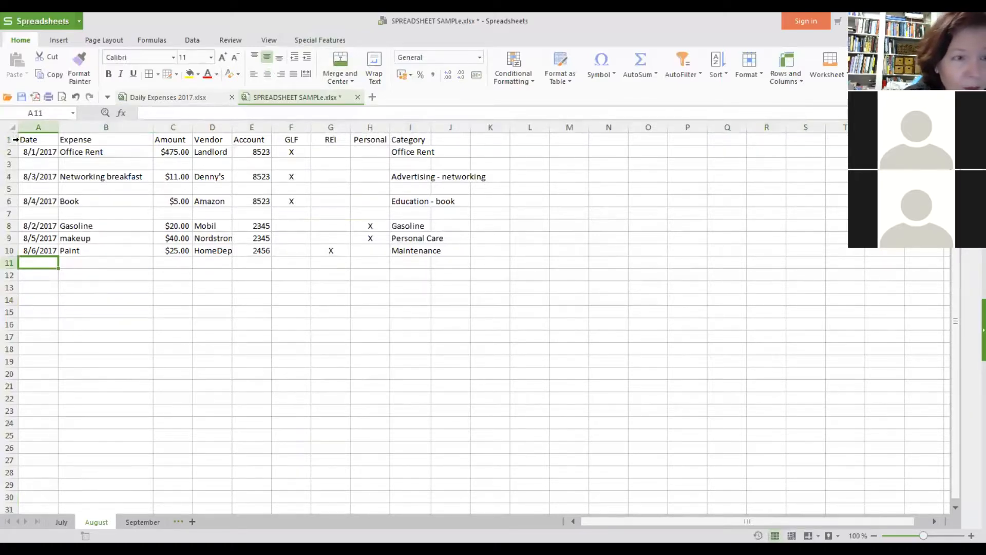
Step: Insert a blank row above the column headers of the August sheet
{"action": "left_click", "coordinate": [15, 138]}
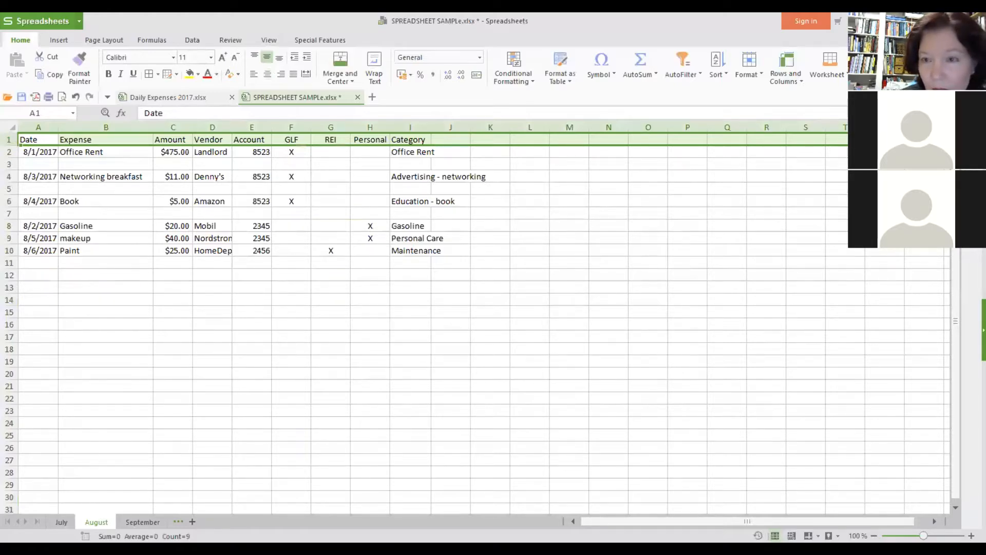
{"action": "left_click", "coordinate": [786, 69]}
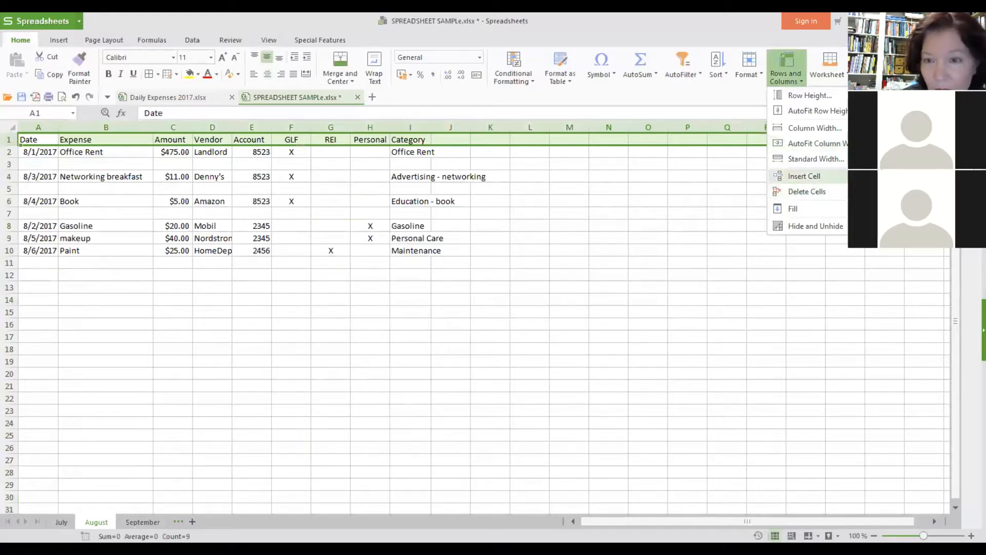
{"action": "left_click", "coordinate": [878, 191]}
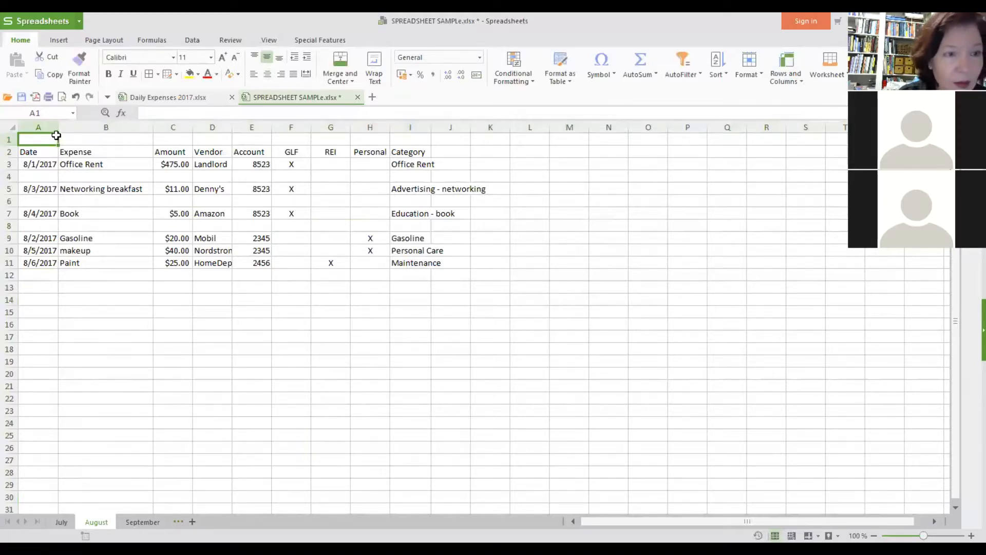
Step: Try to merge and center the empty cells A1:I1 above the column headers
{"action": "mouse_move", "coordinate": [57, 138]}
{"action": "left_mouse_down"}
{"action": "mouse_move", "coordinate": [180, 138]}
{"action": "mouse_move", "coordinate": [51, 138]}
{"action": "left_mouse_up"}
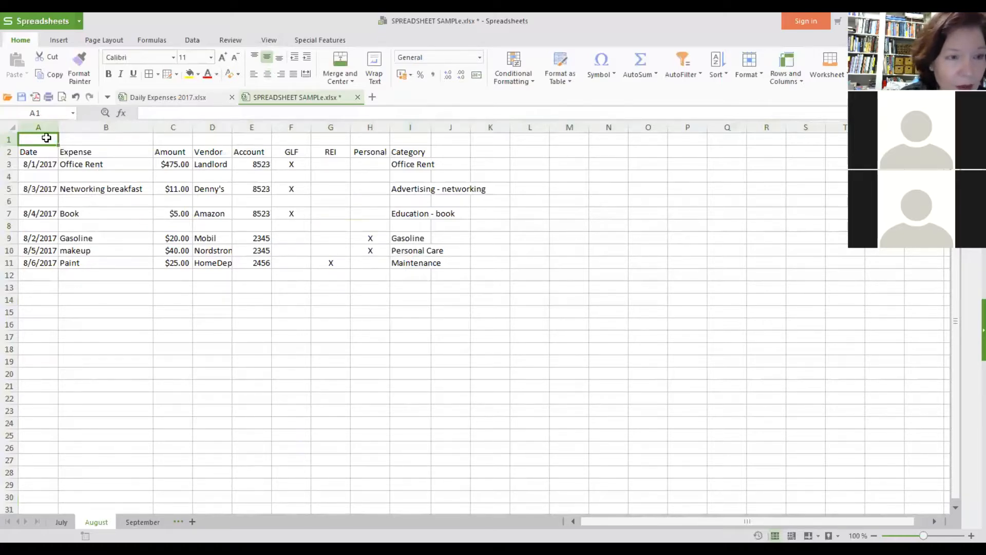
{"action": "left_click_drag", "start_coordinate": [46, 138], "coordinate": [409, 142]}
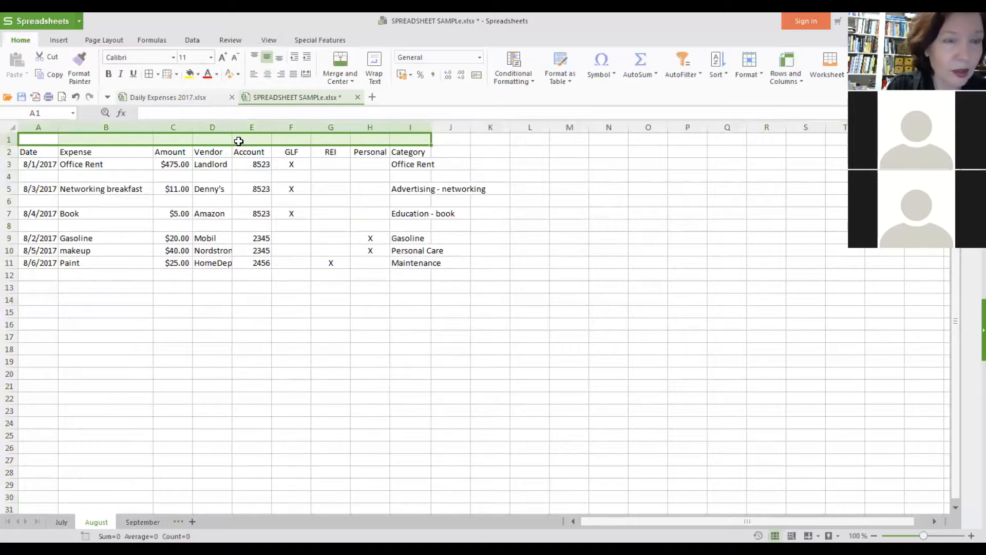
{"action": "left_click", "coordinate": [338, 60]}
{"action": "left_click", "coordinate": [354, 80]}
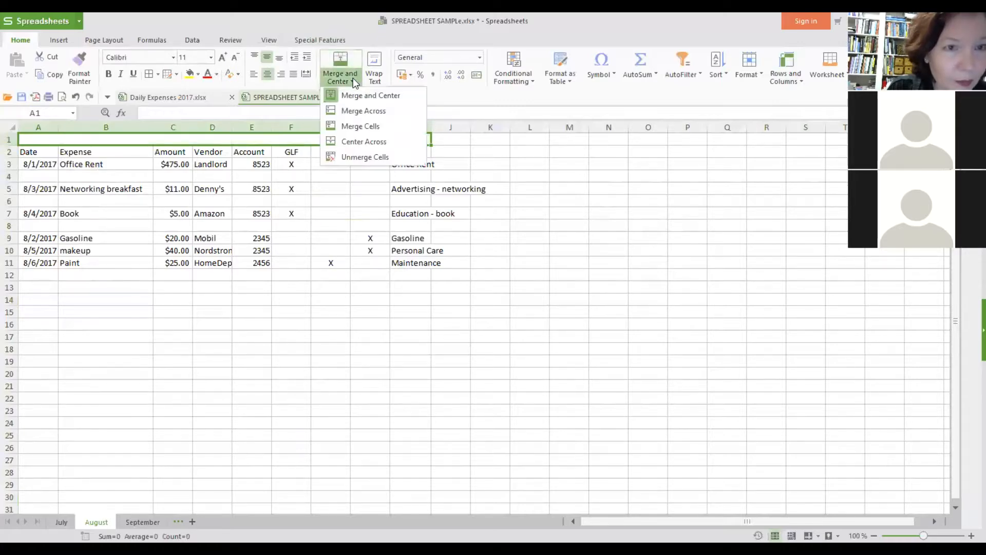
{"action": "left_click", "coordinate": [357, 96]}
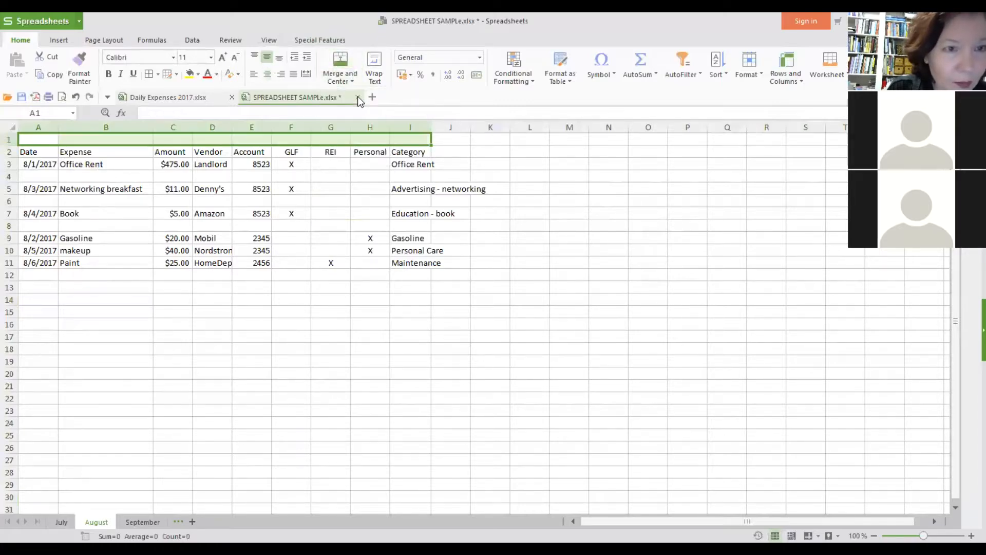
{"action": "left_click", "coordinate": [195, 139]}
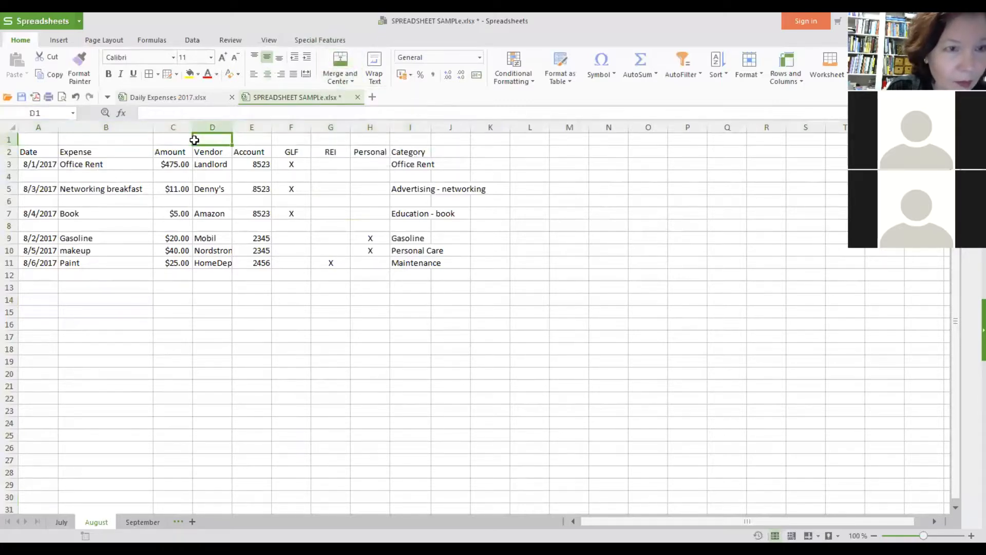
Step: Enter the title "spending chart" in cell A1
{"action": "left_click", "coordinate": [46, 141]}
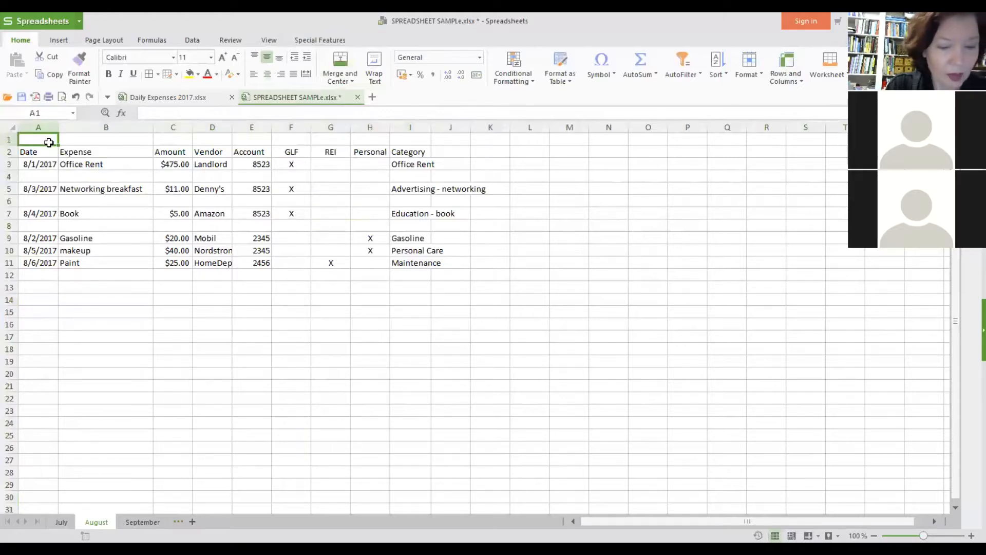
{"action": "type", "text": "spendin"}
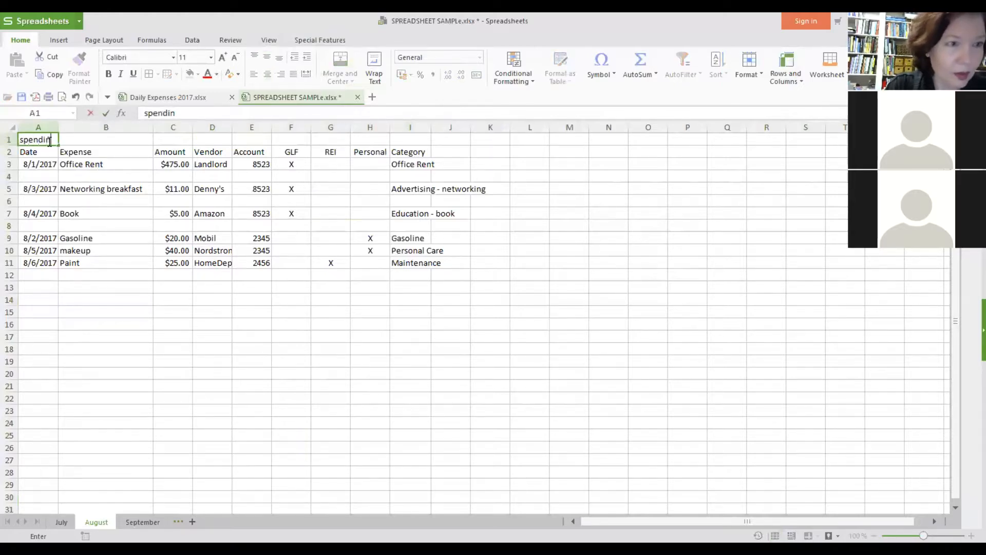
{"action": "type", "text": "g ca"}
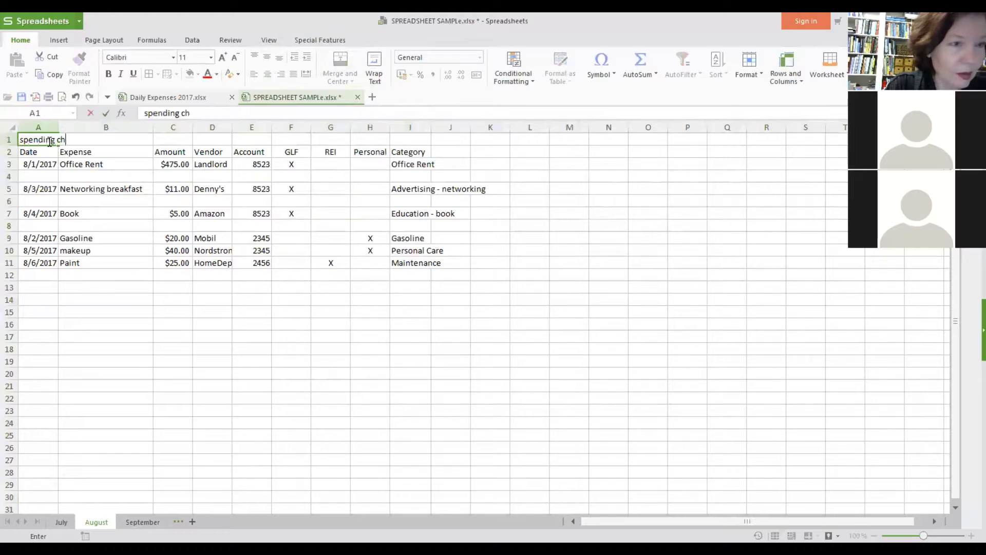
{"action": "left_click_drag", "start_coordinate": [46, 142], "coordinate": [33, 140]}
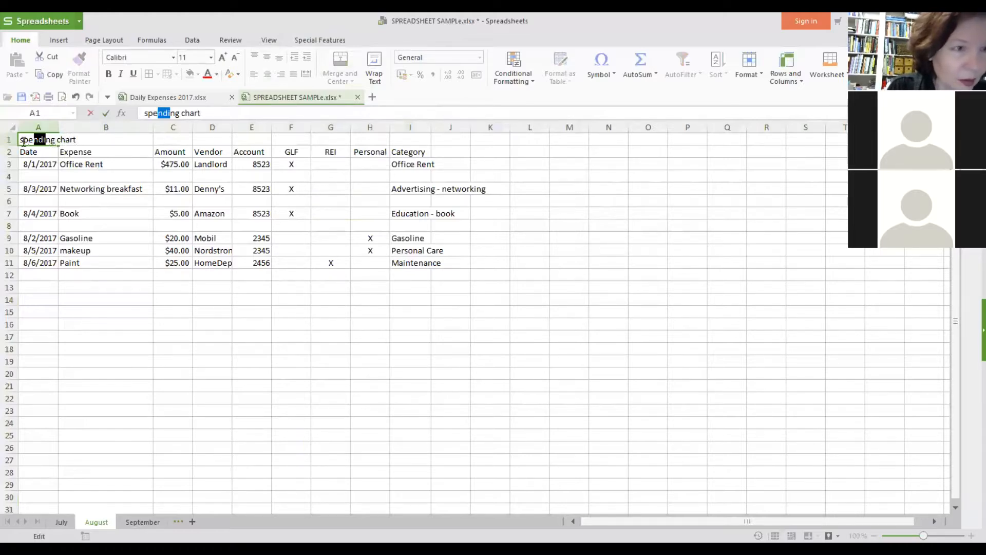
{"action": "left_click", "coordinate": [19, 139]}
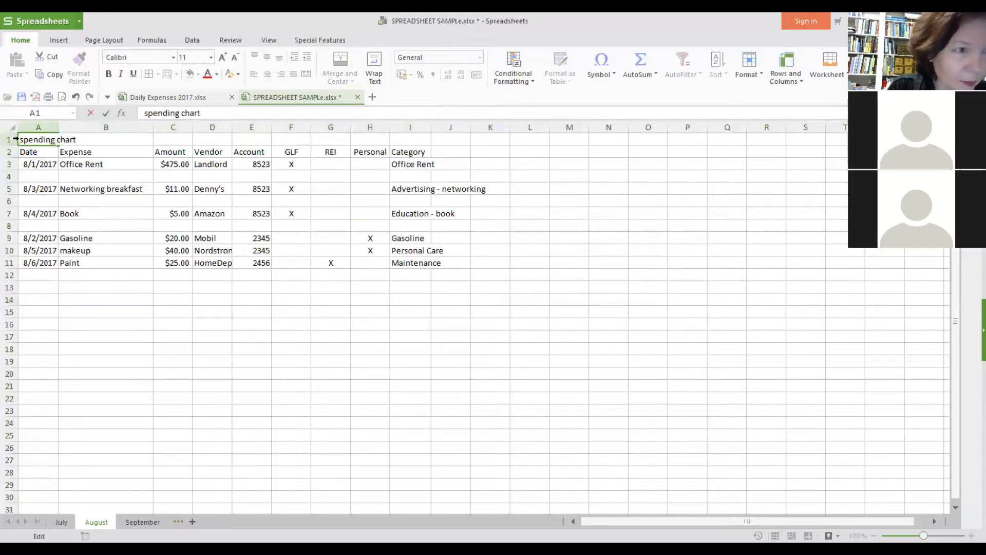
{"action": "left_click", "coordinate": [16, 138]}
Step: Merge and center the spending chart title across cells A1 to H1
{"action": "left_click_drag", "start_coordinate": [39, 138], "coordinate": [375, 136]}
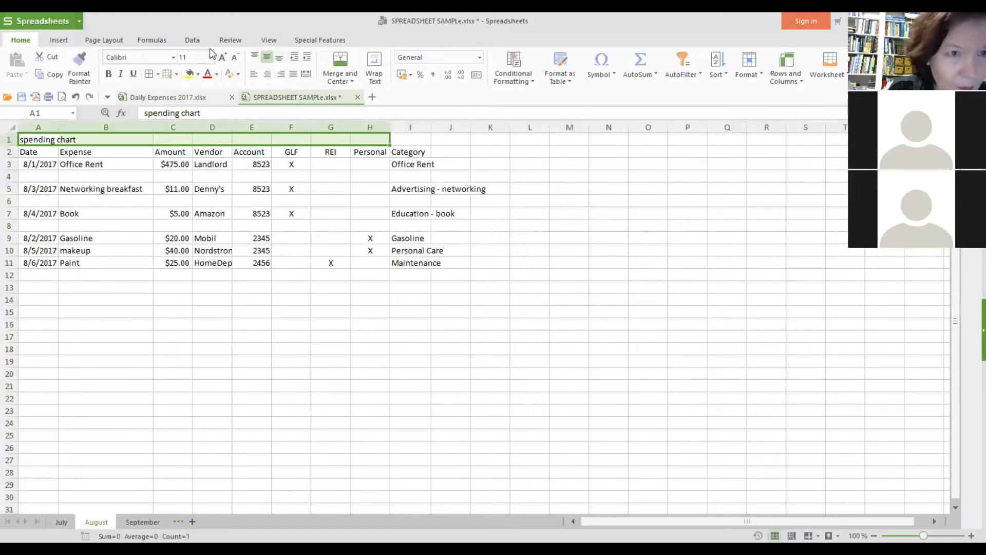
{"action": "left_click", "coordinate": [338, 63]}
{"action": "left_click", "coordinate": [249, 333]}
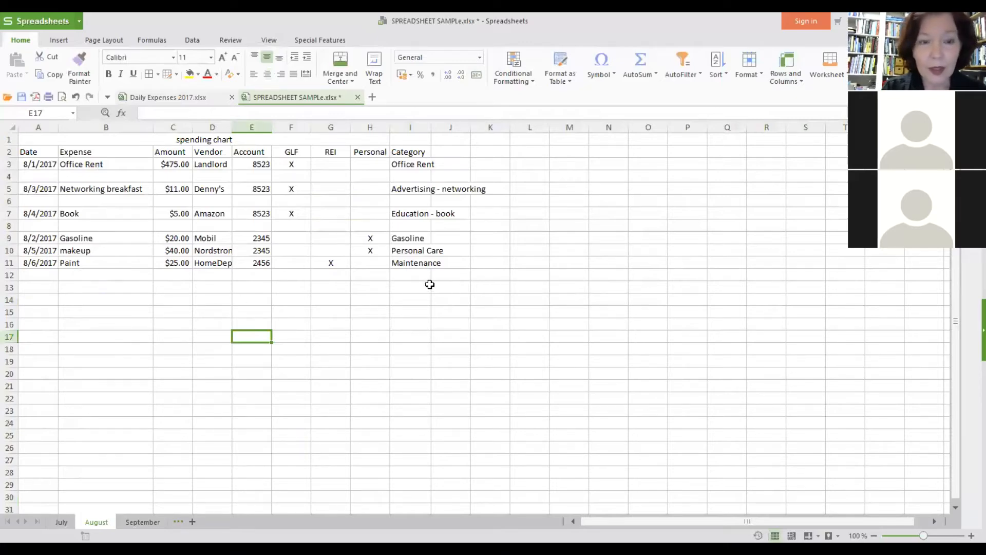
{"action": "left_click", "coordinate": [129, 276]}
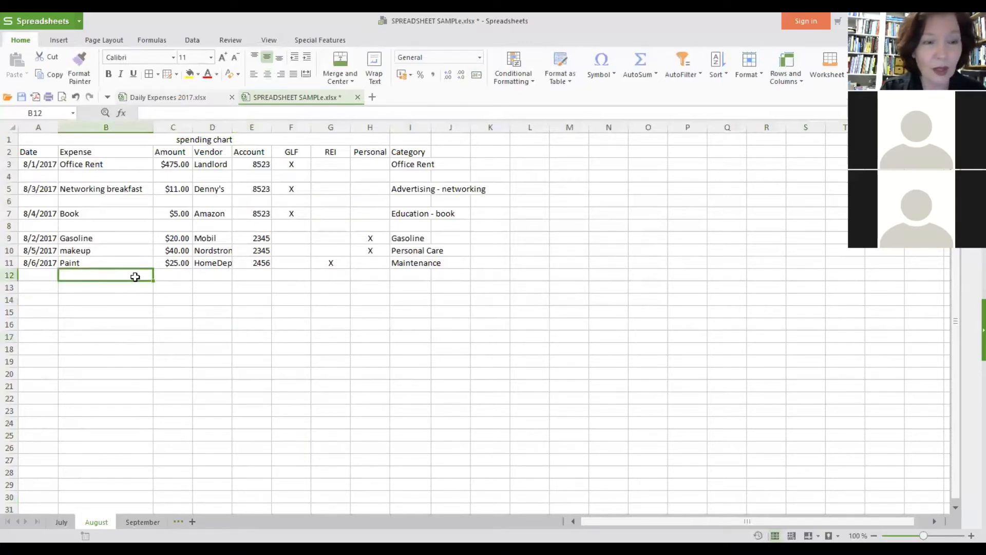
{"action": "left_click", "coordinate": [181, 277]}
{"action": "left_click", "coordinate": [213, 275]}
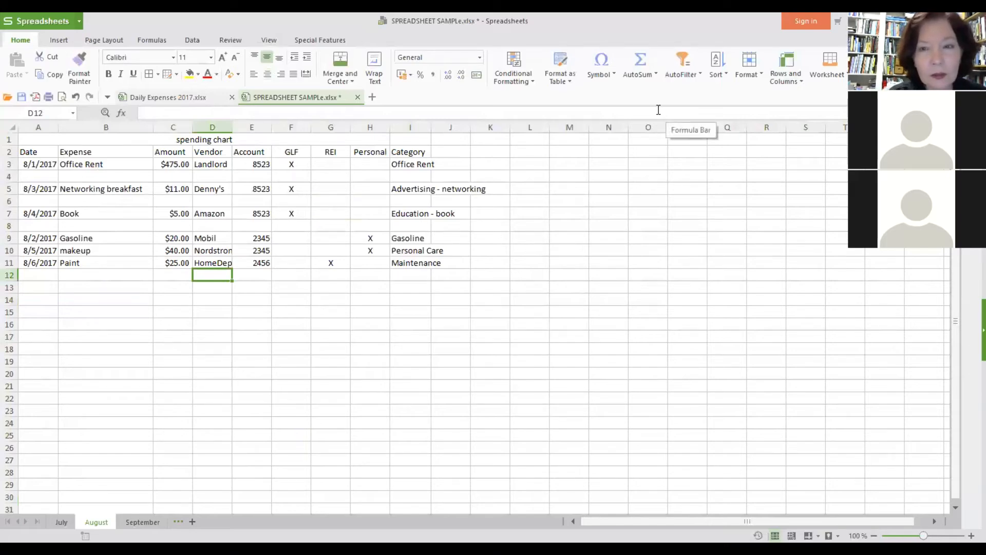
Step: Apply AutoFilter to the header row in row 2
{"action": "left_click", "coordinate": [16, 152]}
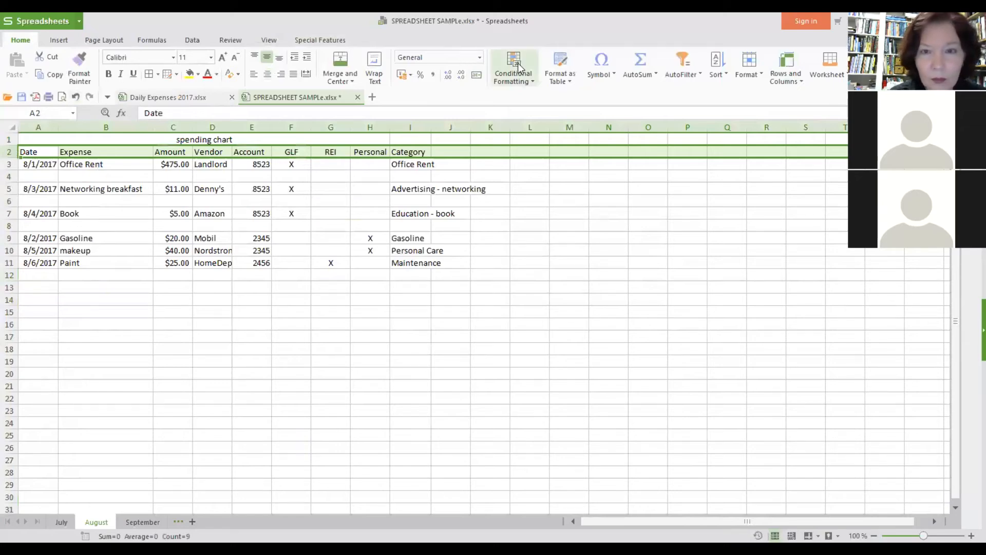
{"action": "left_click", "coordinate": [683, 64]}
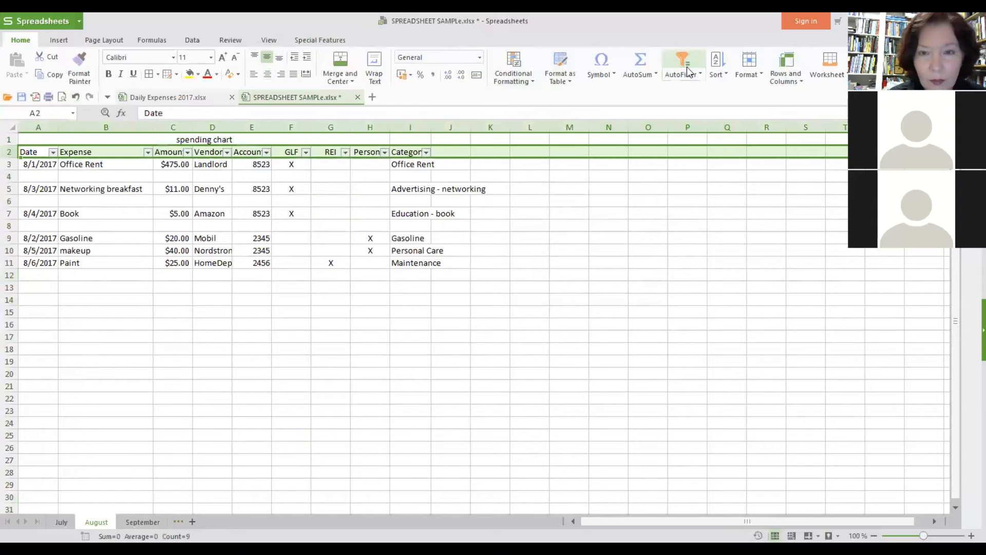
{"action": "left_click", "coordinate": [701, 74]}
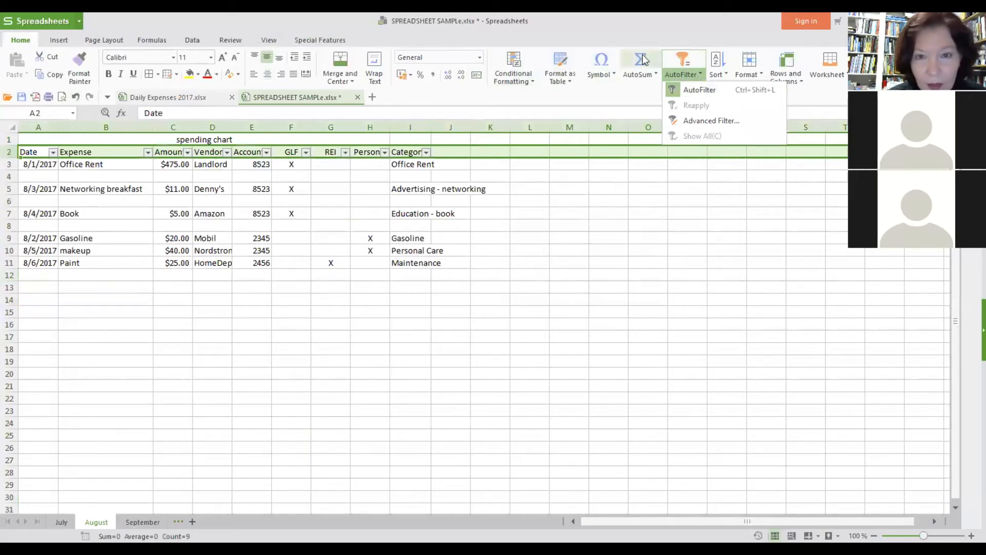
Step: Examine the filter values offered for the Category column and leave the list without applying a filter
{"action": "left_click", "coordinate": [424, 152]}
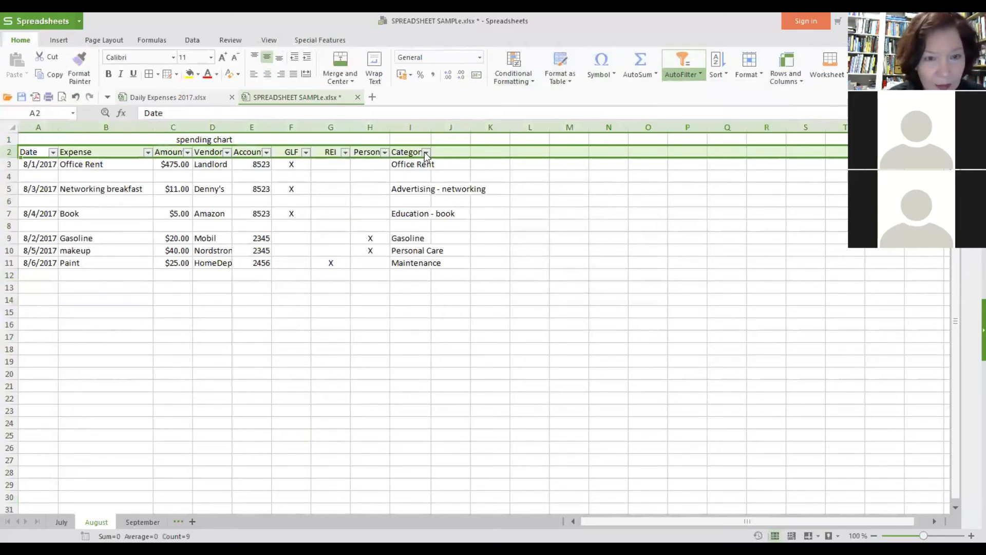
{"action": "left_click", "coordinate": [424, 152]}
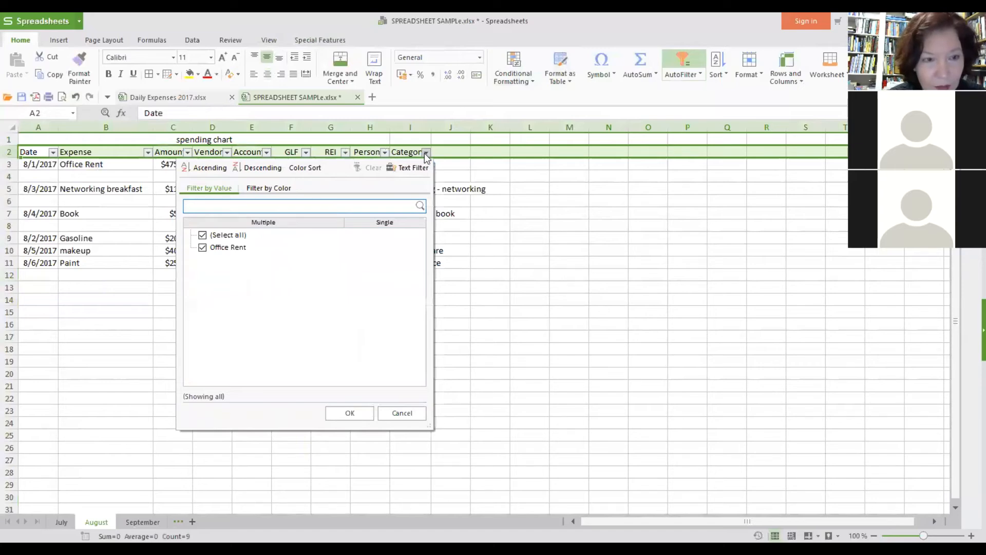
{"action": "left_click", "coordinate": [203, 236]}
{"action": "left_click", "coordinate": [203, 236]}
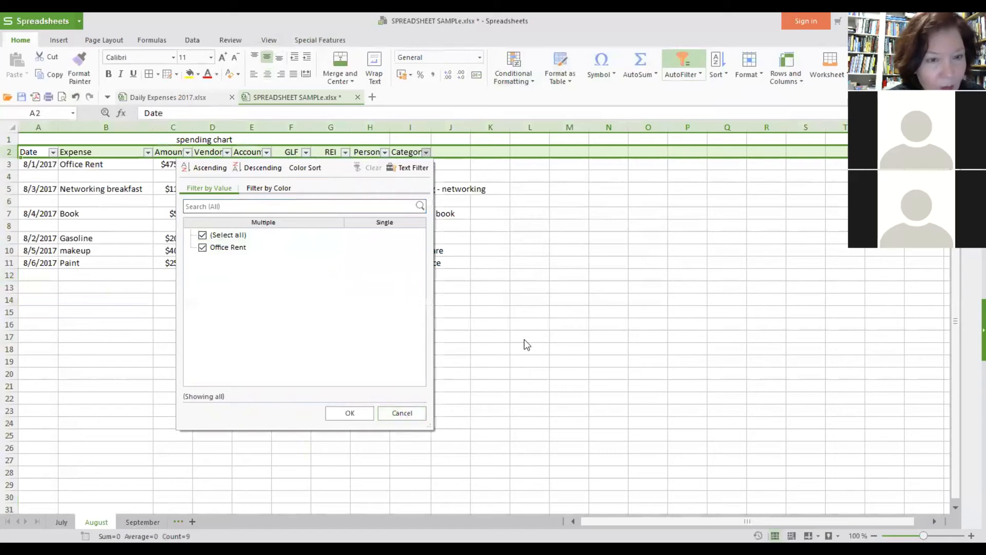
{"action": "left_click", "coordinate": [536, 314]}
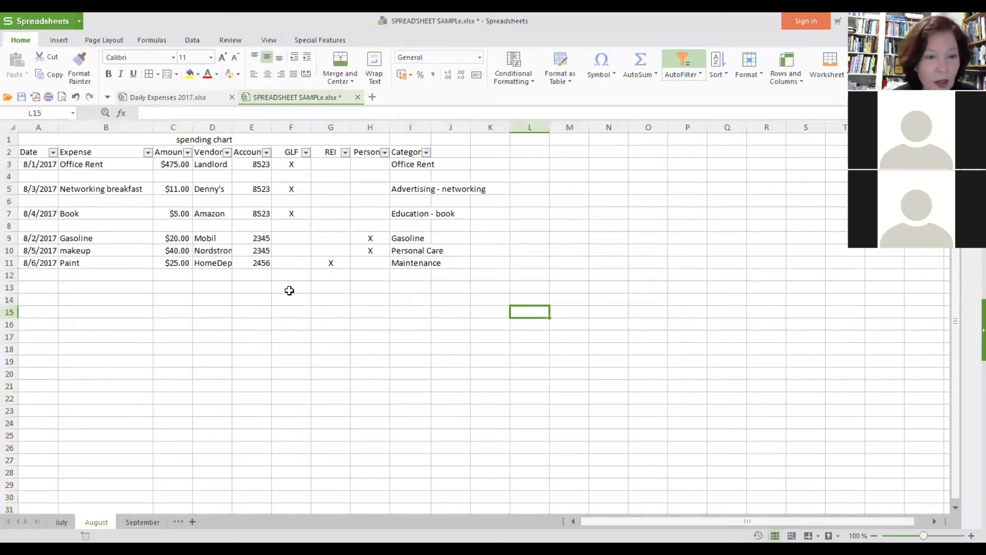
{"action": "left_click", "coordinate": [40, 276]}
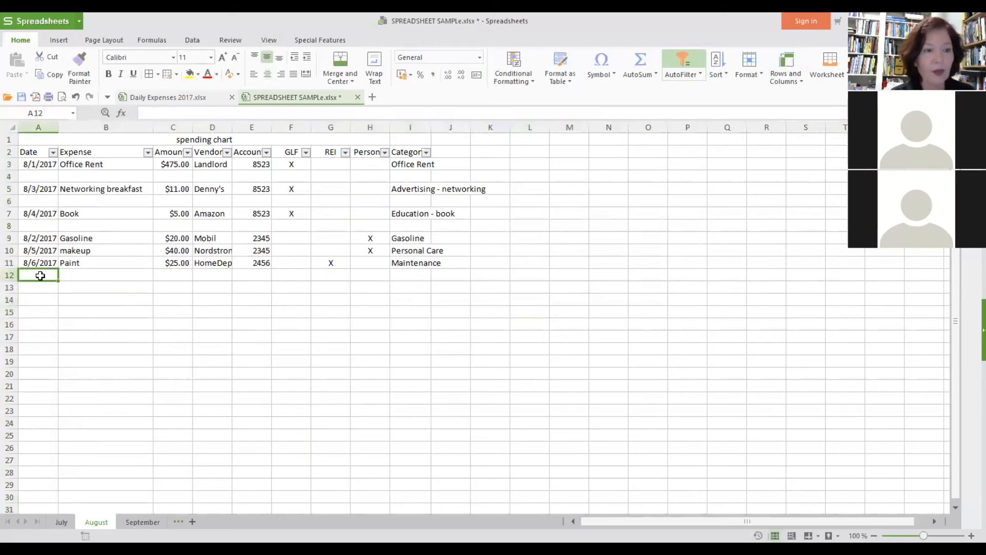